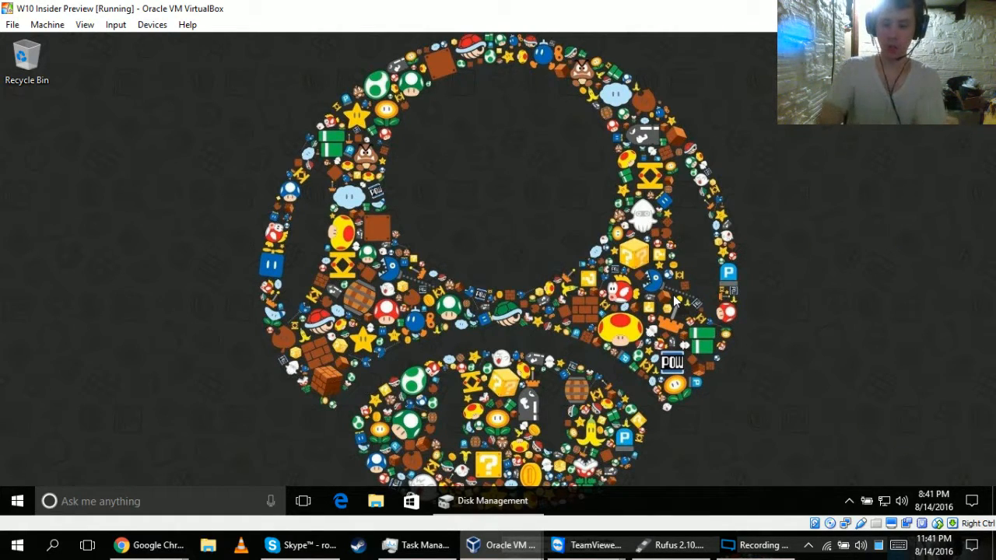
Switch to the remote desktop session in TeamViewer and look at the remote computer's Start menu.
{"action": "mouse_move", "coordinate": [994, 554]}
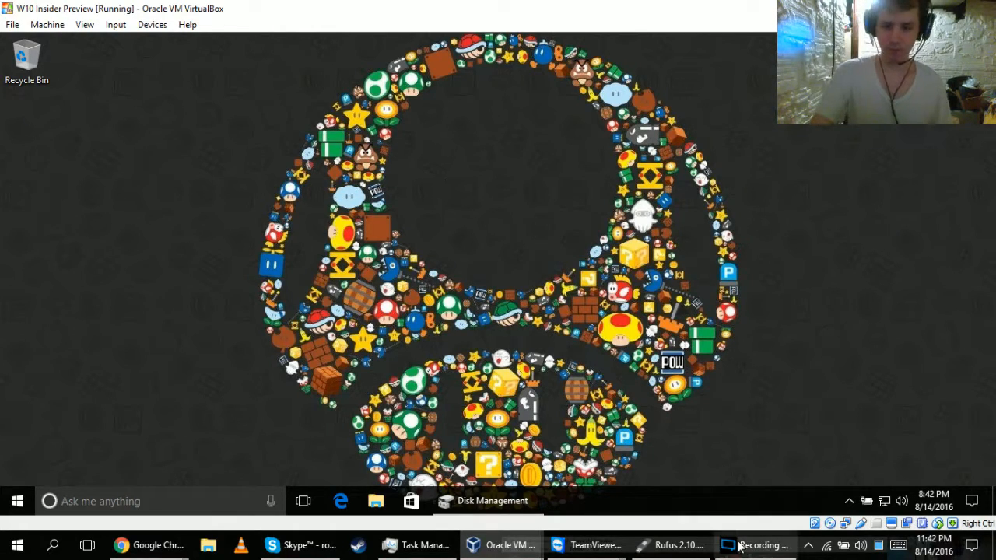
{"action": "left_click", "coordinate": [676, 546]}
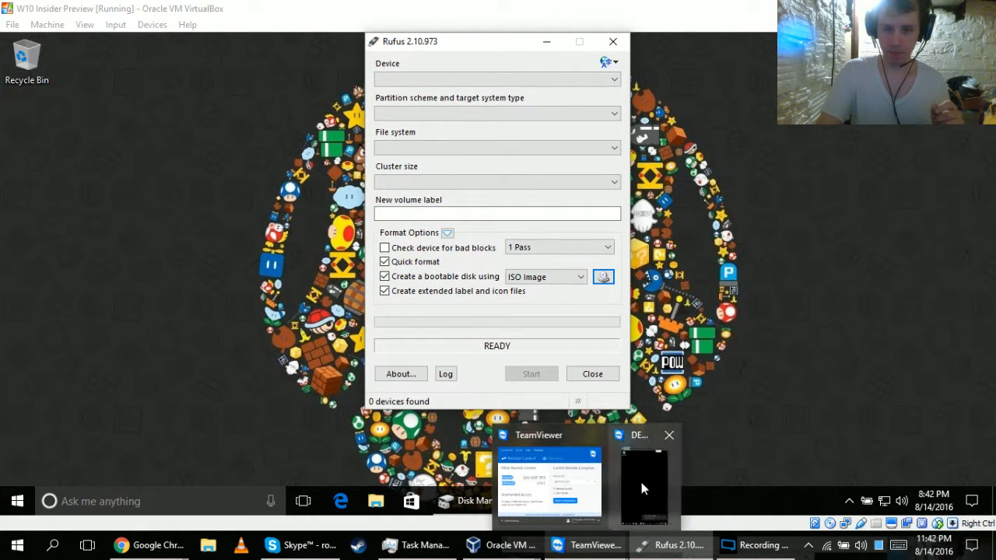
{"action": "left_click", "coordinate": [647, 482]}
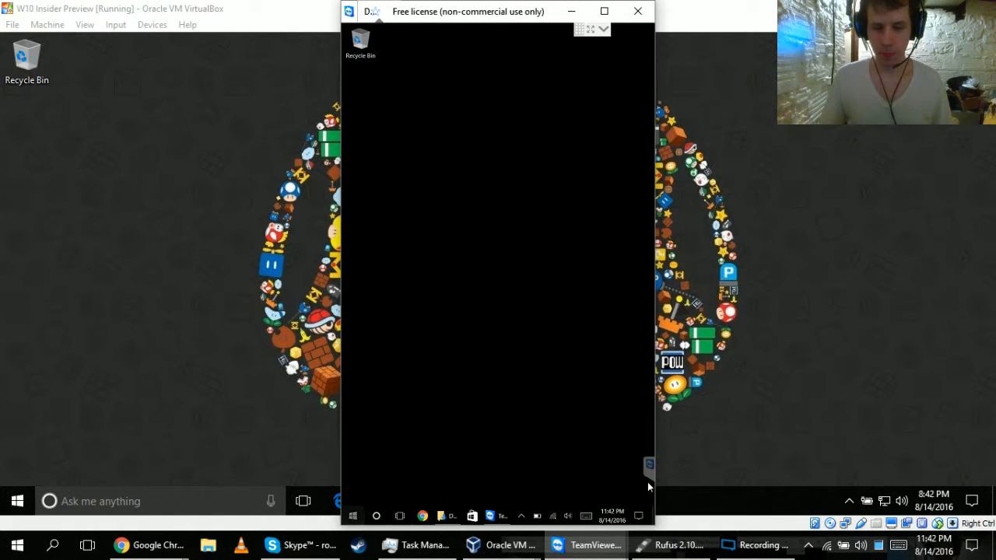
{"action": "key", "text": "super"}
{"action": "key", "text": "super"}
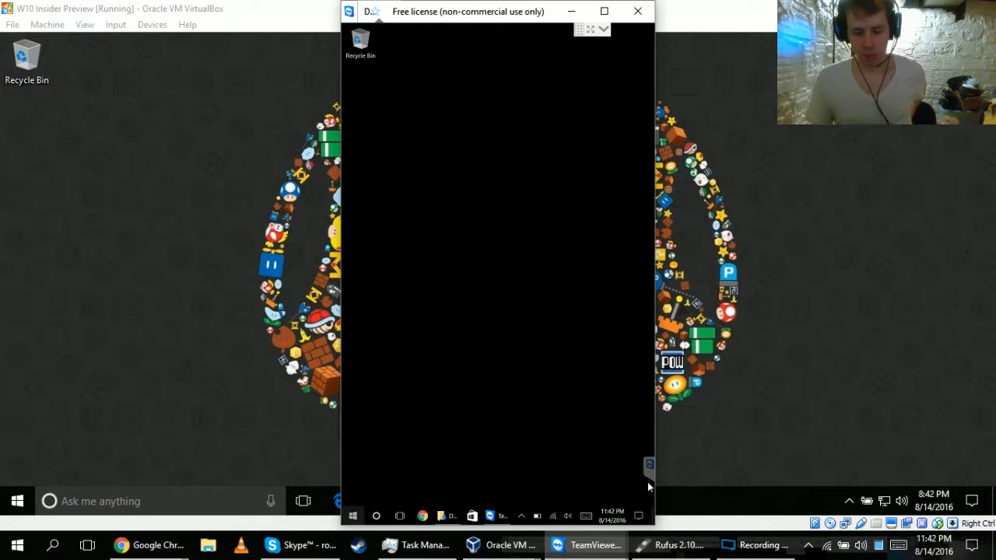
{"action": "key", "text": "super"}
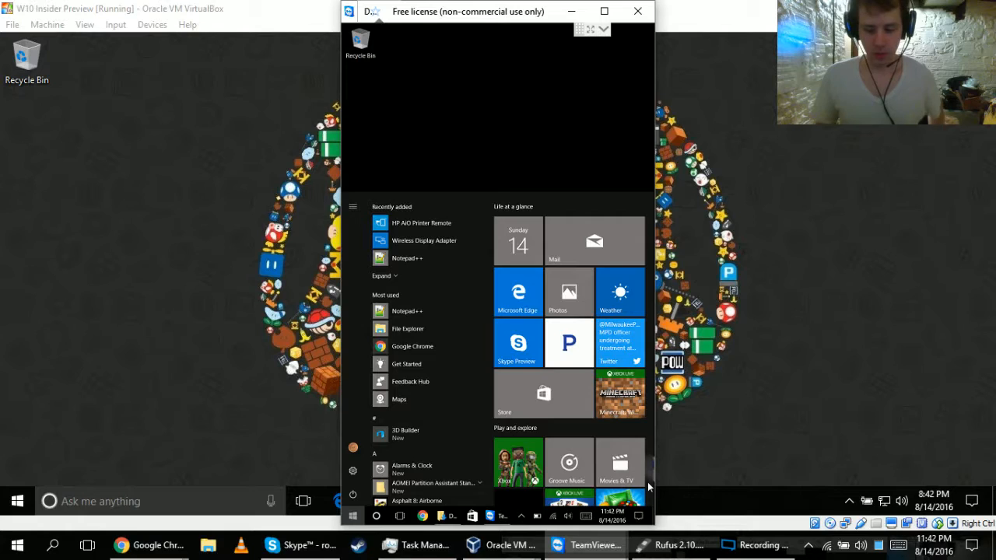
{"action": "key", "text": "super"}
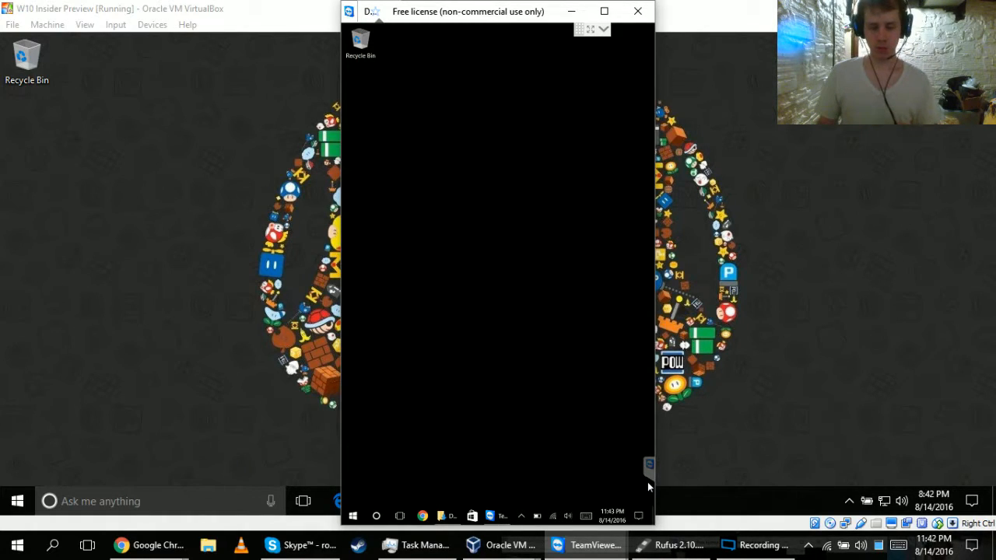
Switch to Rufus with the Android-x86 LiveCD USB drive detected and close the drive's File Explorer window.
{"action": "left_click", "coordinate": [694, 549]}
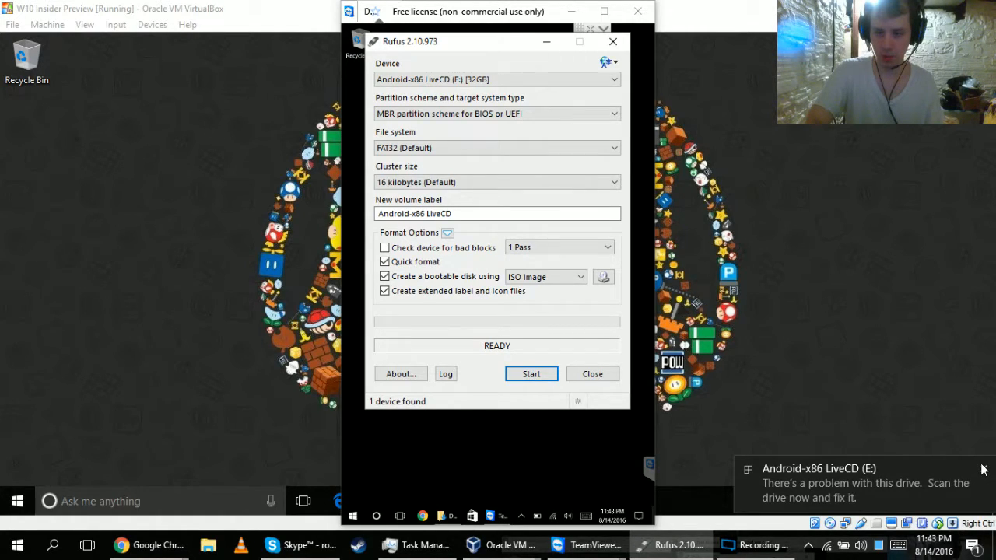
{"action": "left_click", "coordinate": [983, 469]}
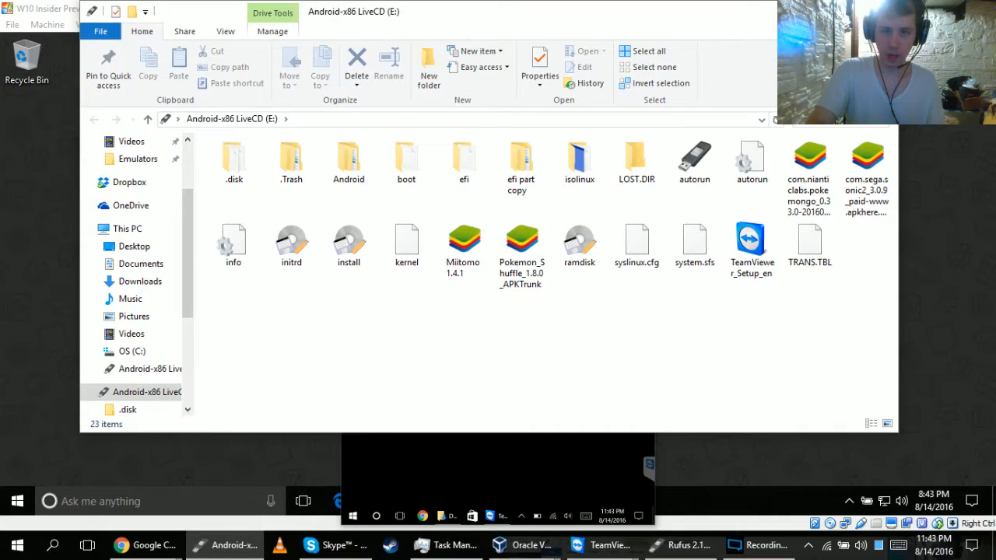
{"action": "left_click", "coordinate": [880, 11]}
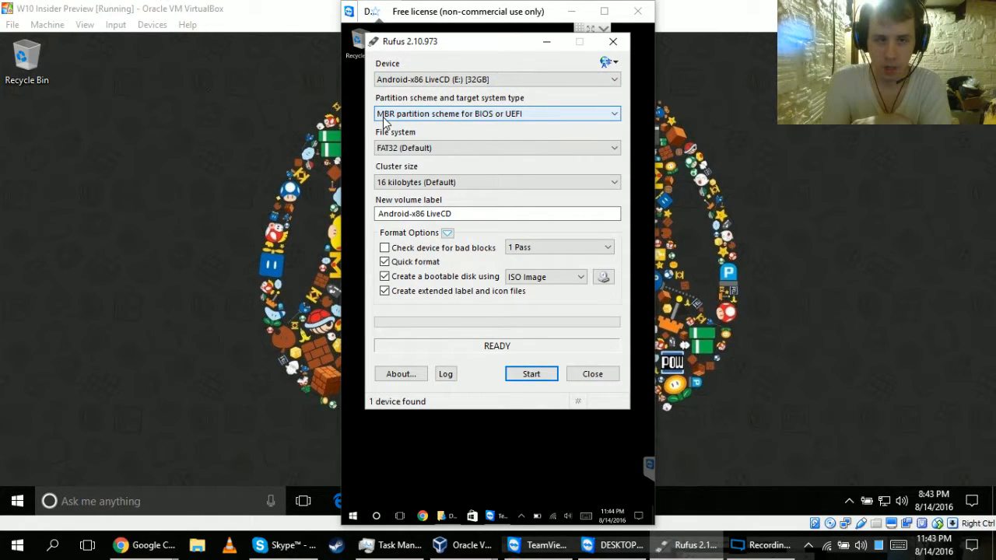
Review the partition scheme, file system, cluster size and volume label settings for the Android-x86 LiveCD drive.
{"action": "left_click", "coordinate": [383, 118]}
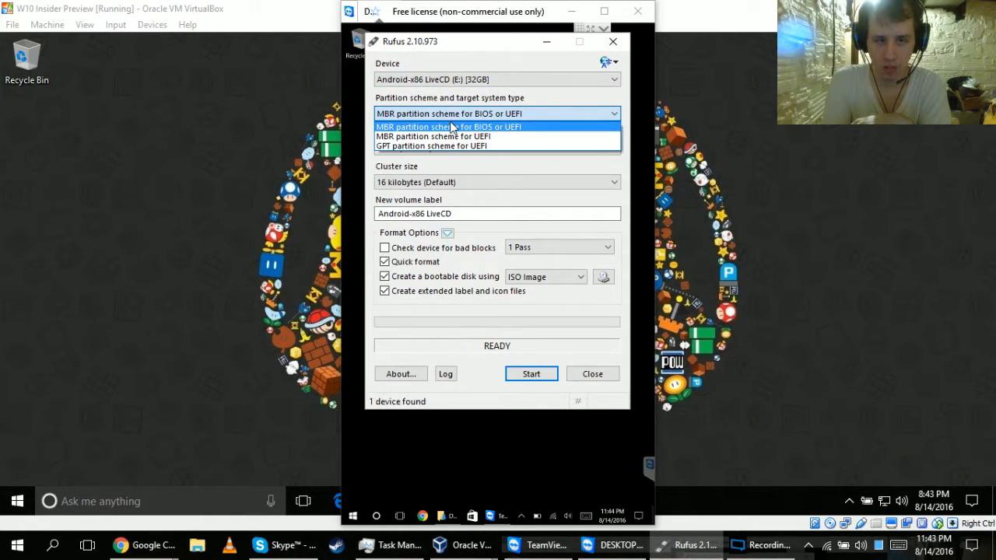
{"action": "left_click", "coordinate": [403, 115]}
{"action": "left_click", "coordinate": [410, 151]}
{"action": "left_click", "coordinate": [406, 161]}
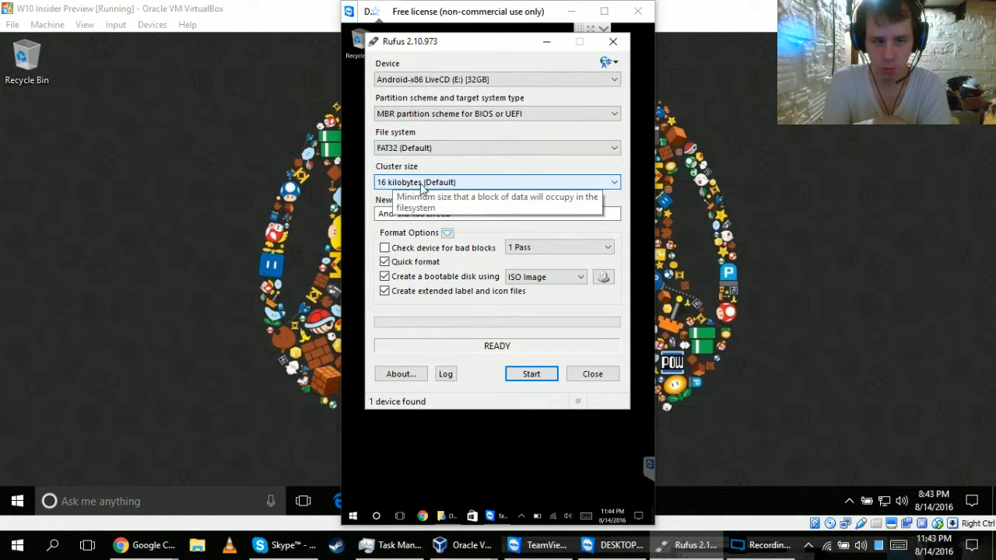
{"action": "left_click", "coordinate": [448, 215]}
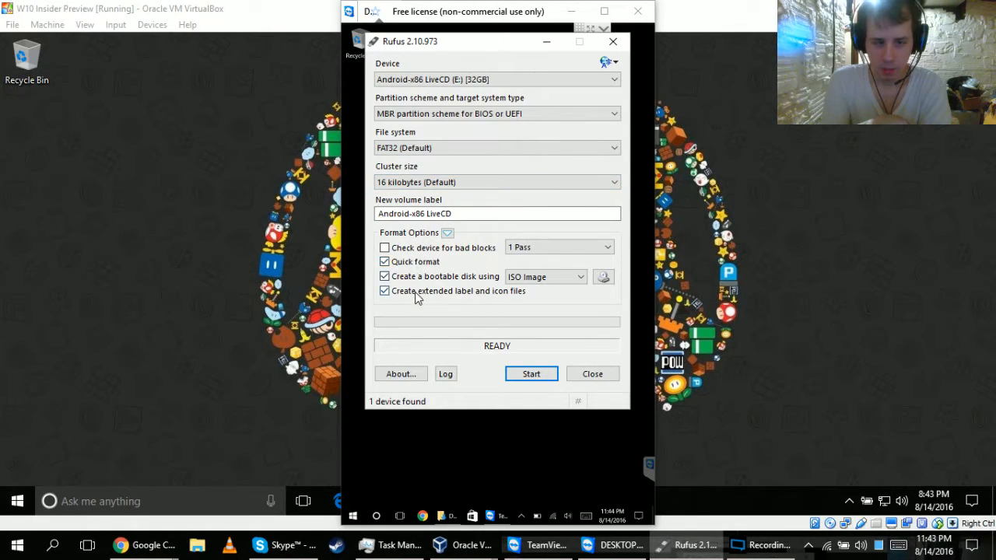
Try FreeDOS as the bootable disk type, and set it back to ISO Image.
{"action": "left_click", "coordinate": [560, 278]}
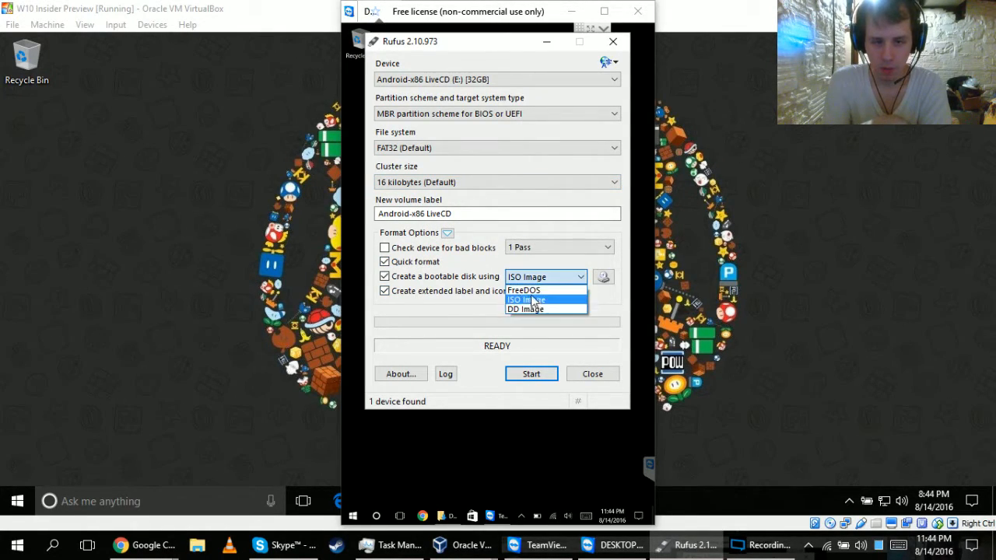
{"action": "left_click", "coordinate": [529, 290]}
{"action": "left_click", "coordinate": [563, 278]}
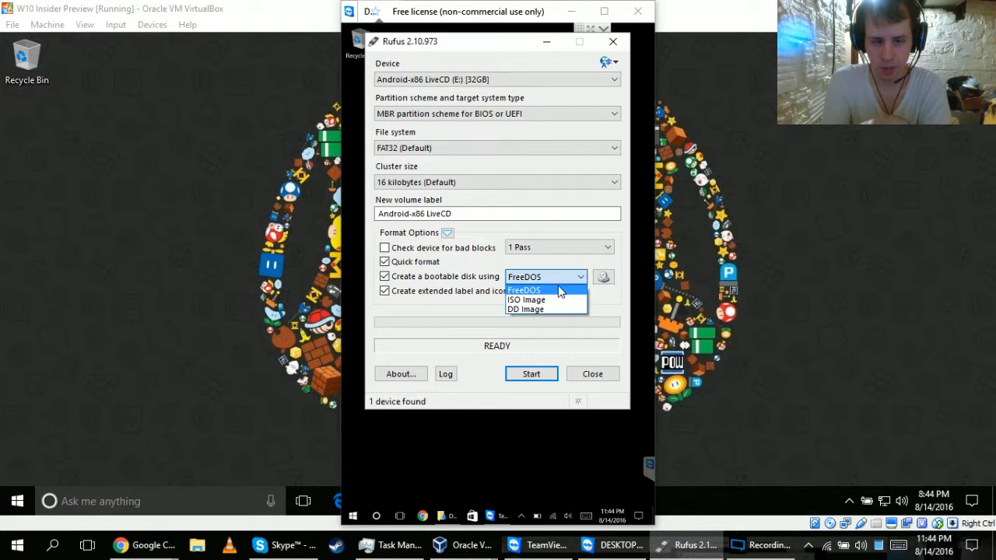
{"action": "left_click", "coordinate": [554, 302]}
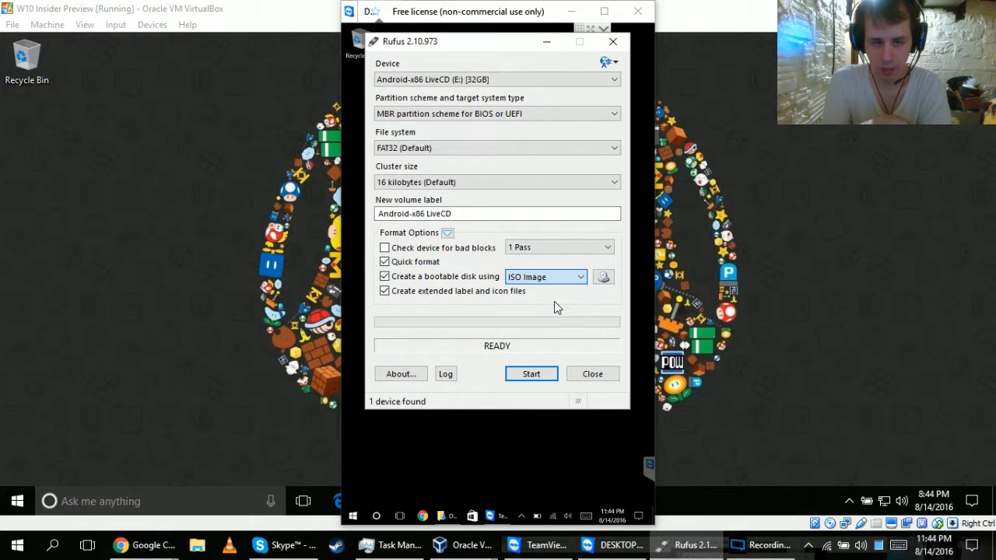
{"action": "left_click", "coordinate": [604, 279]}
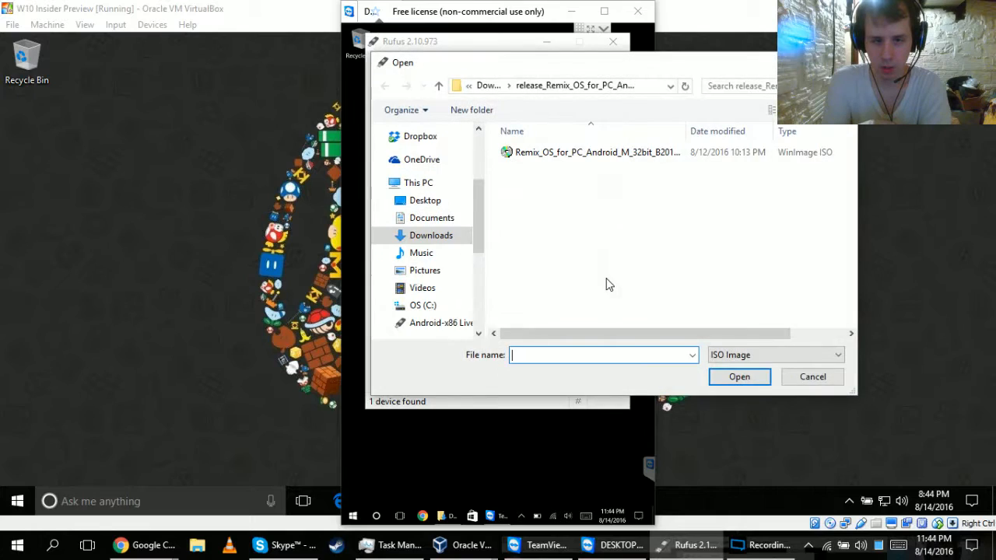
{"action": "left_click", "coordinate": [644, 155]}
{"action": "double_click", "coordinate": [644, 156]}
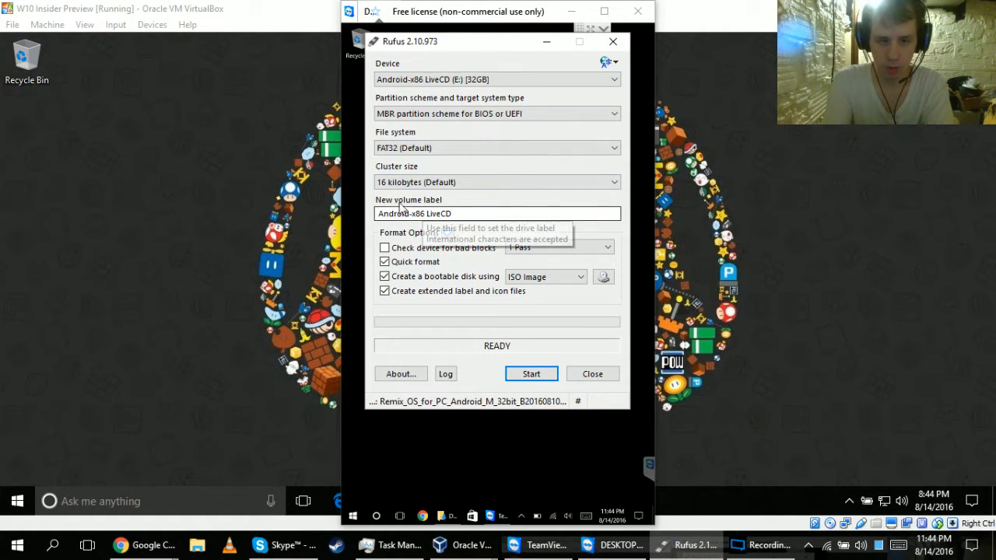
{"action": "left_click", "coordinate": [590, 375]}
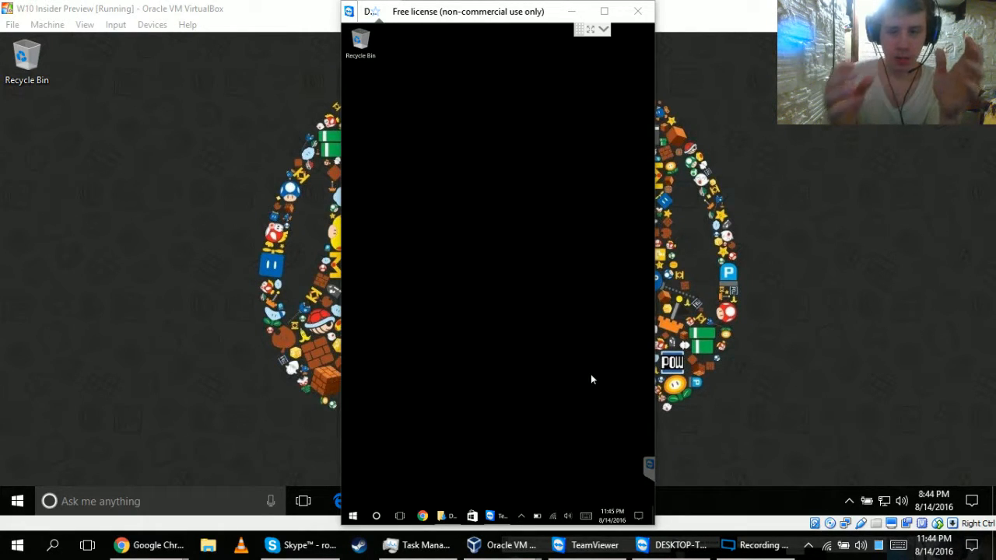
{"action": "key", "text": "super"}
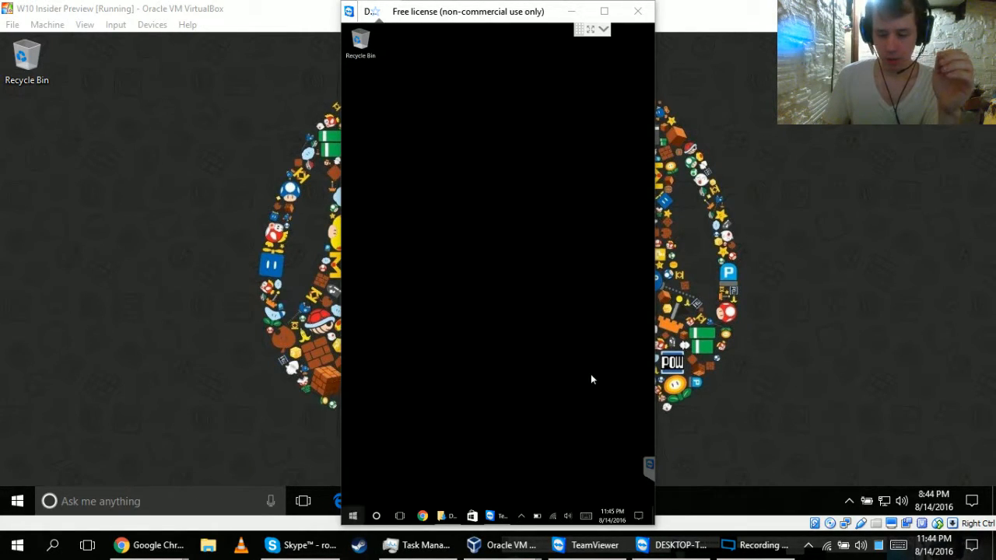
{"action": "key", "text": "super"}
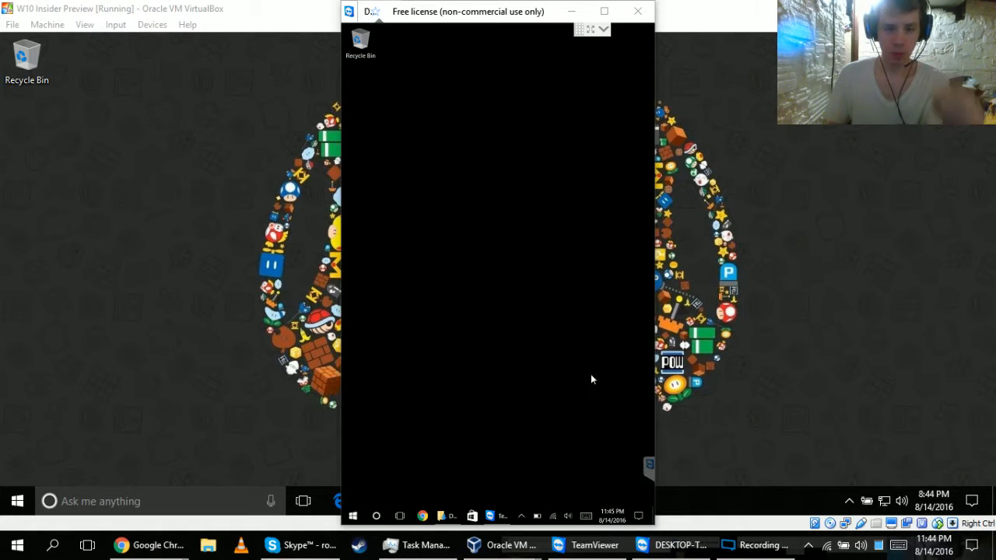
Open Microsoft Edge in the Windows 10 virtual machine and close the Welcome page, keeping only the Start page.
{"action": "left_click", "coordinate": [183, 423]}
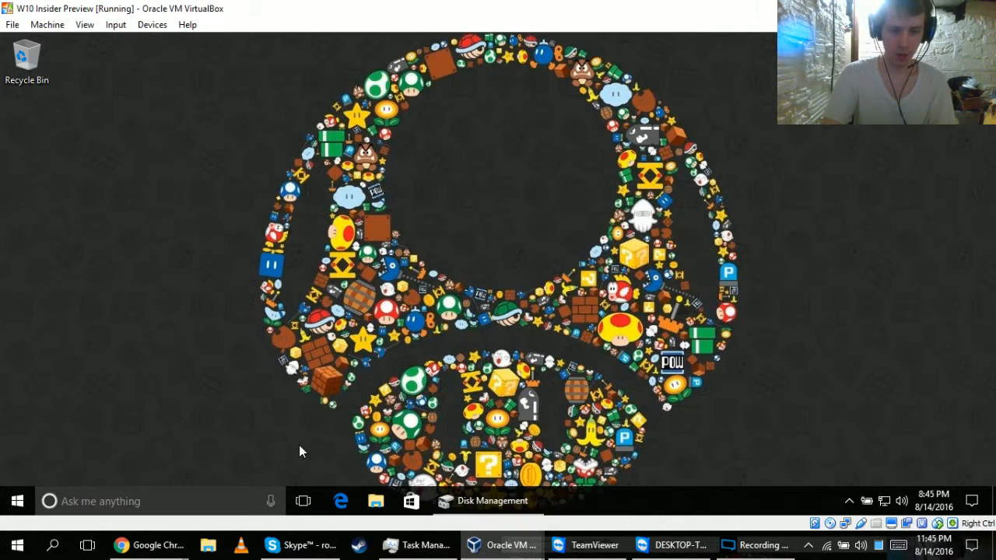
{"action": "left_click", "coordinate": [340, 501]}
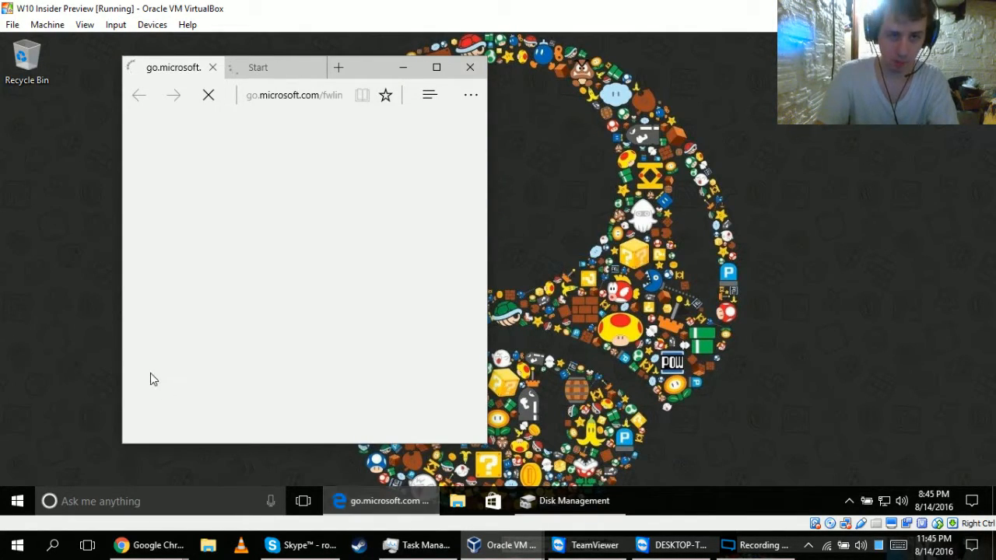
{"action": "left_click", "coordinate": [276, 71]}
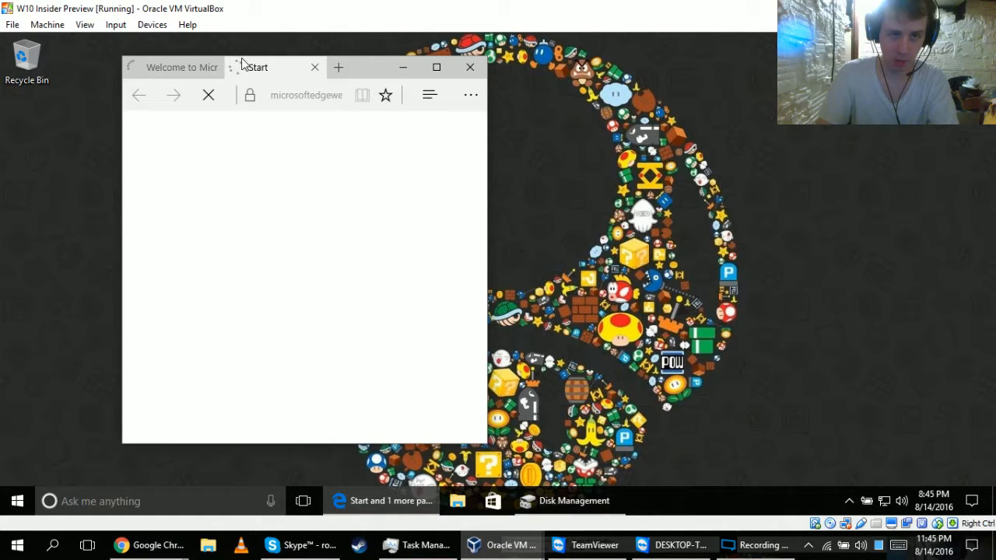
{"action": "left_click", "coordinate": [218, 67]}
{"action": "left_click", "coordinate": [212, 68]}
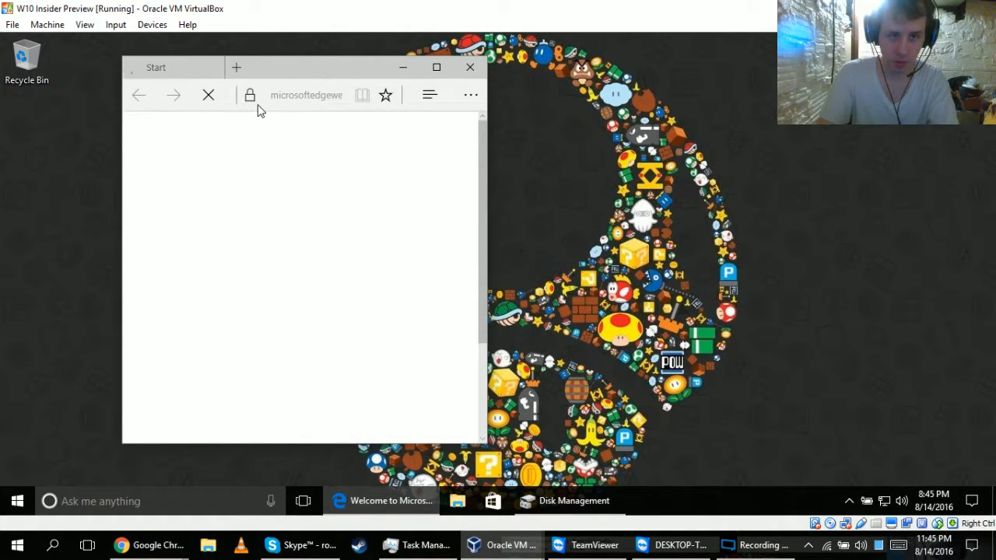
{"action": "left_click", "coordinate": [276, 193]}
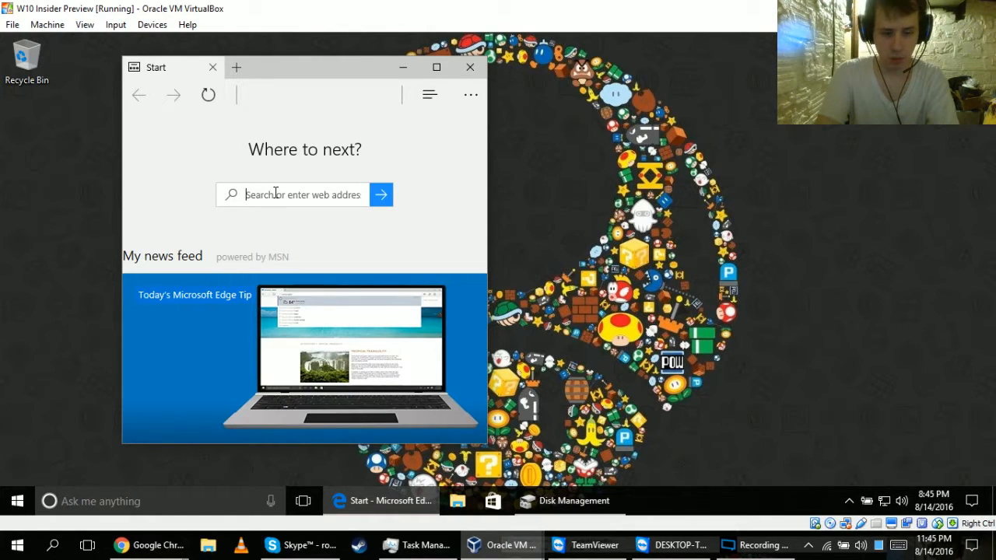
{"action": "left_click", "coordinate": [276, 98]}
{"action": "type", "text": "w"}
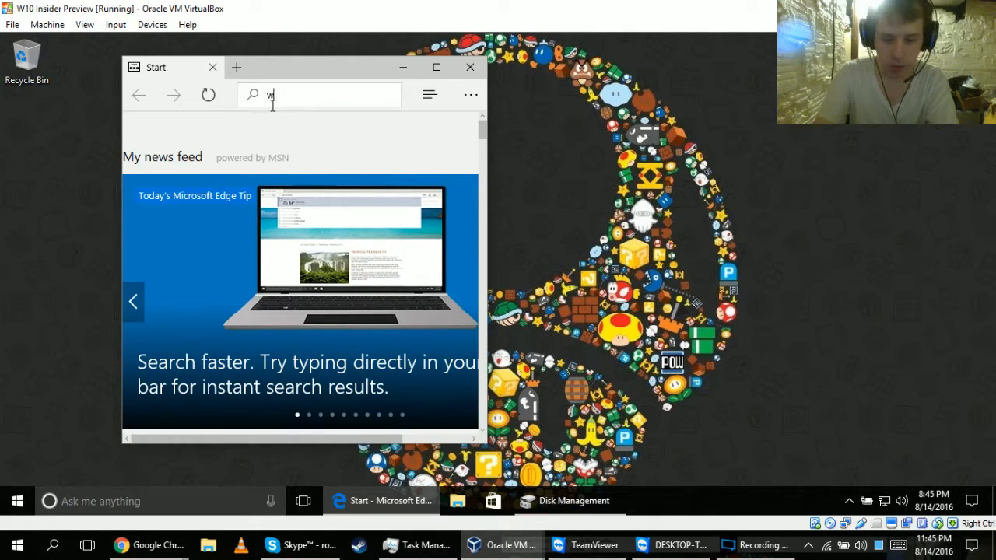
{"action": "type", "text": "ww.goog"}
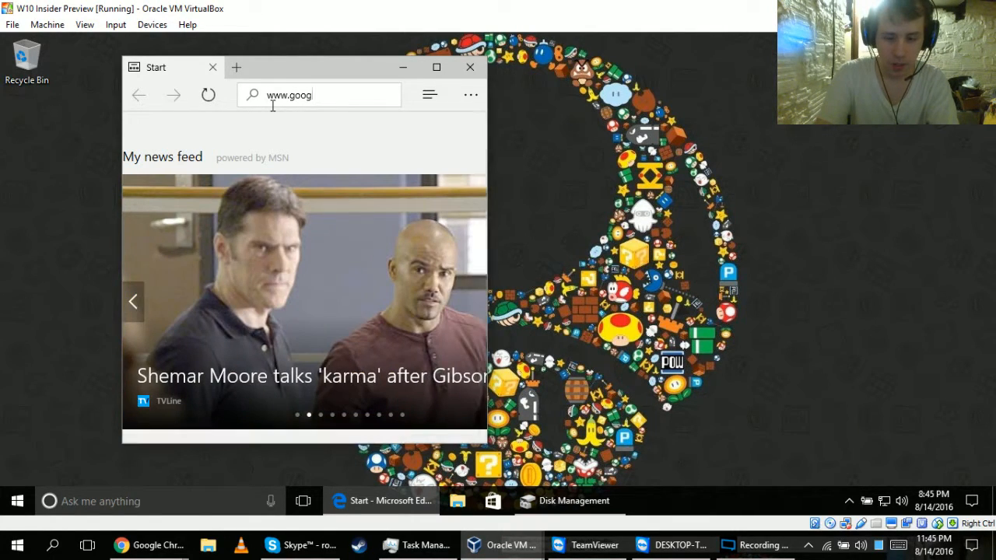
{"action": "type", "text": "le.com"}
{"action": "key", "text": "Return"}
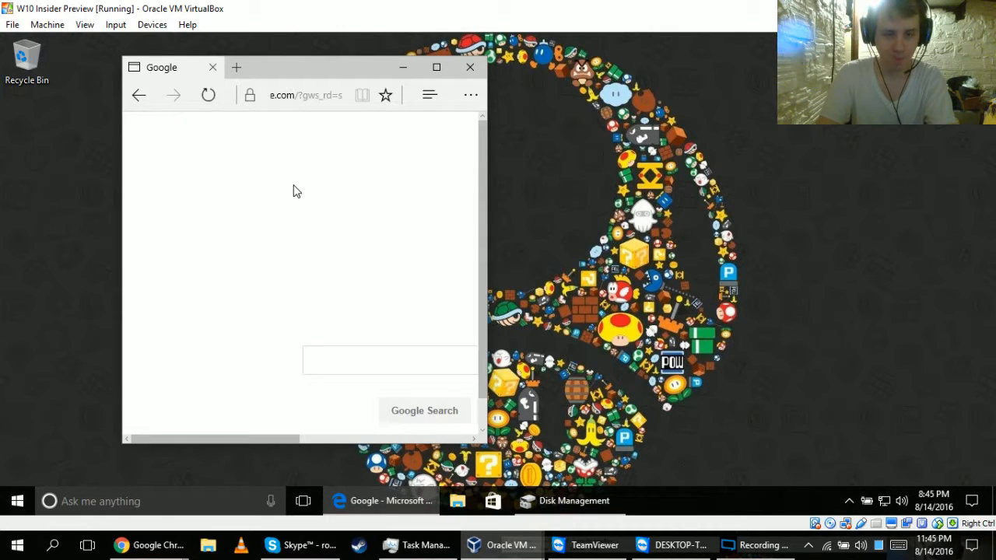
Search Google for "easyuefi".
{"action": "left_click", "coordinate": [397, 367]}
{"action": "type", "text": "easy"}
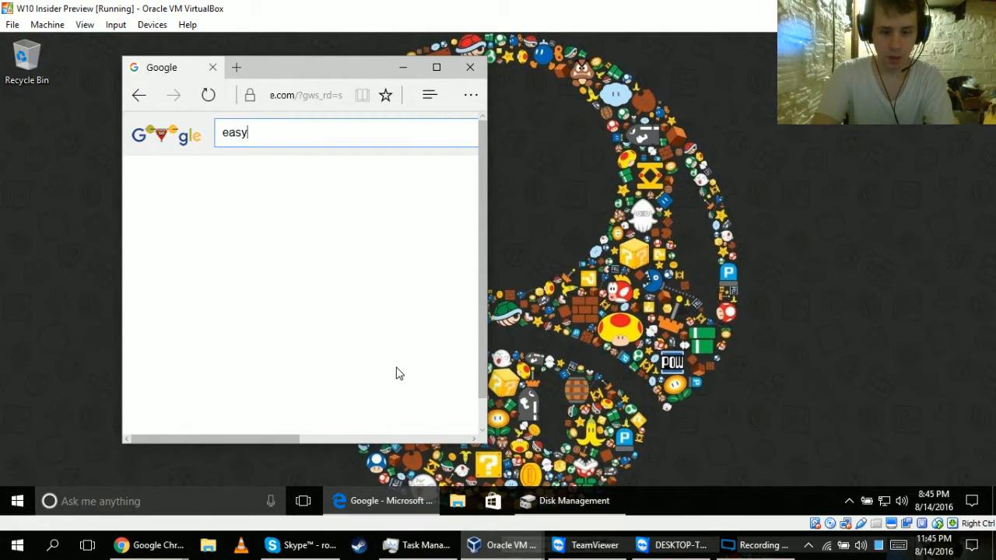
{"action": "type", "text": "uefi"}
{"action": "key", "text": "Return"}
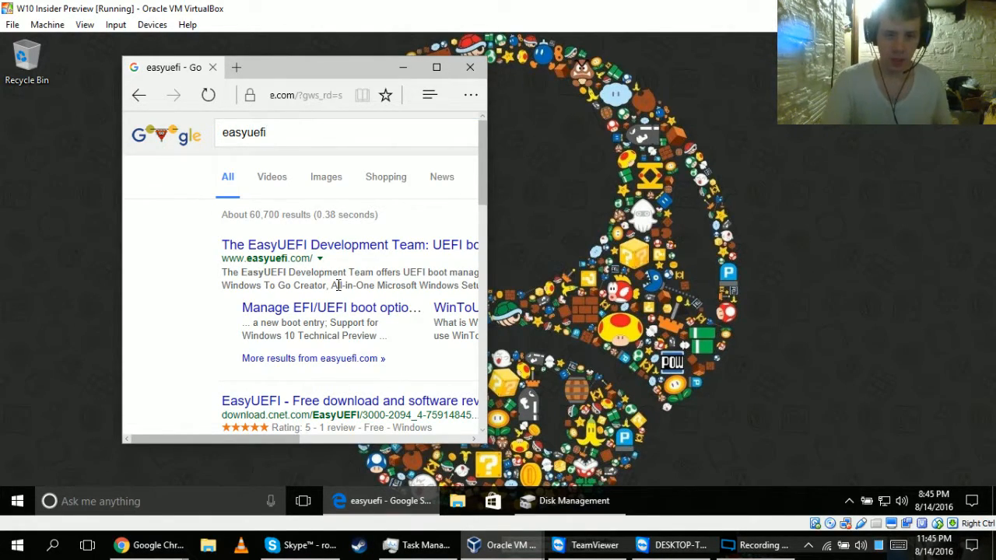
Open The EasyUEFI Development Team website from the results and dismiss the WinToUSB_Free.exe download.
{"action": "left_click", "coordinate": [346, 246]}
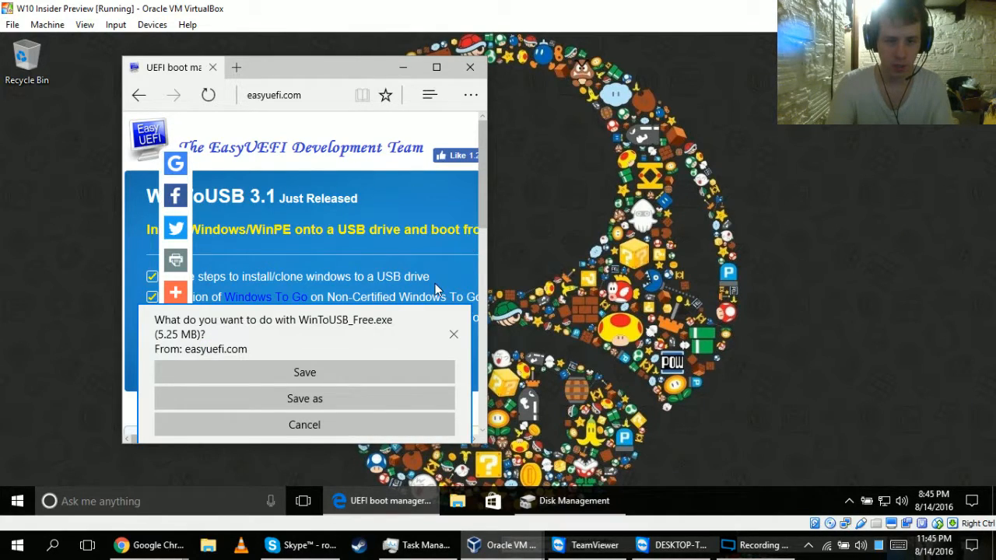
{"action": "left_click", "coordinate": [453, 333]}
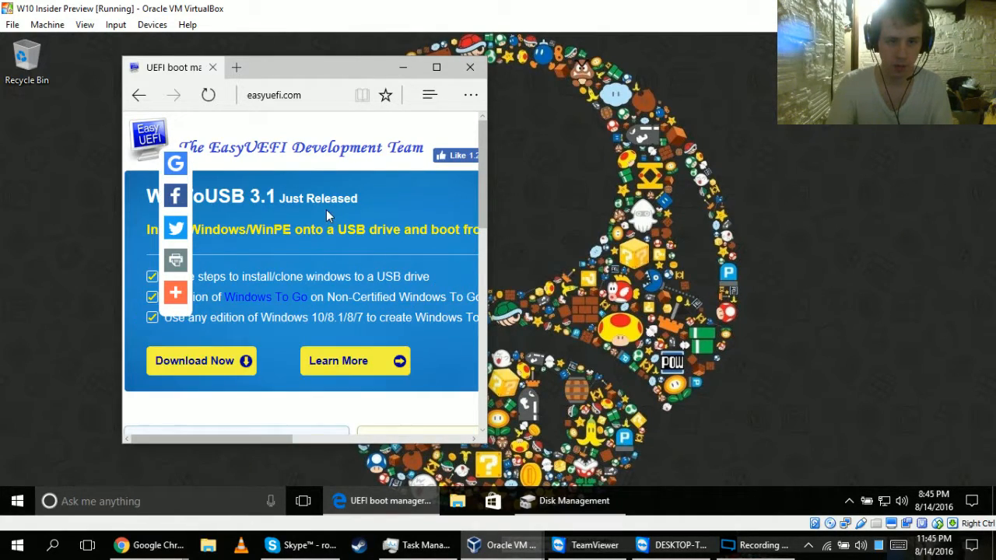
Find the EasyUEFI product section on the site and maximize the browser window.
{"action": "scroll", "coordinate": [484, 215], "scroll_direction": "down", "scroll_amount": 5}
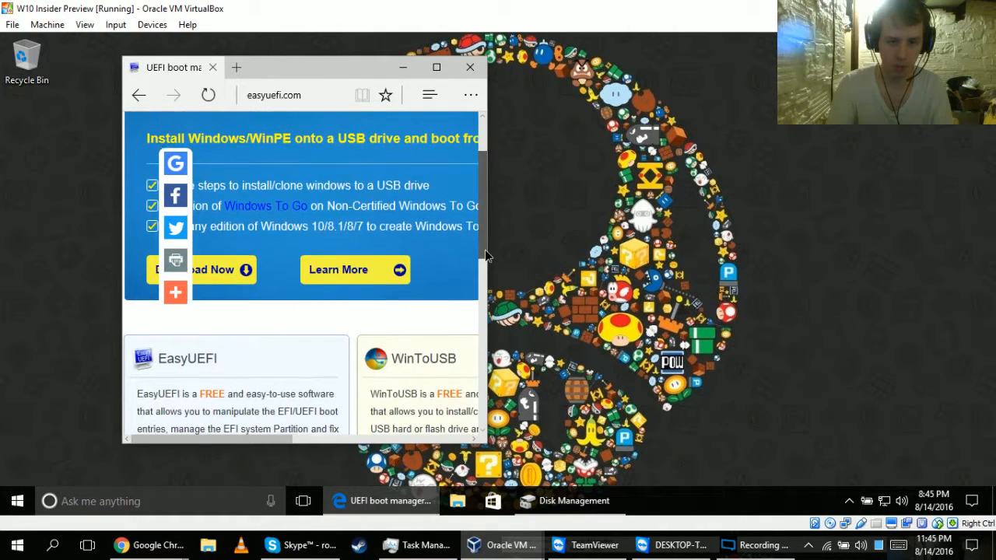
{"action": "left_click_drag", "start_coordinate": [476, 301], "coordinate": [471, 303]}
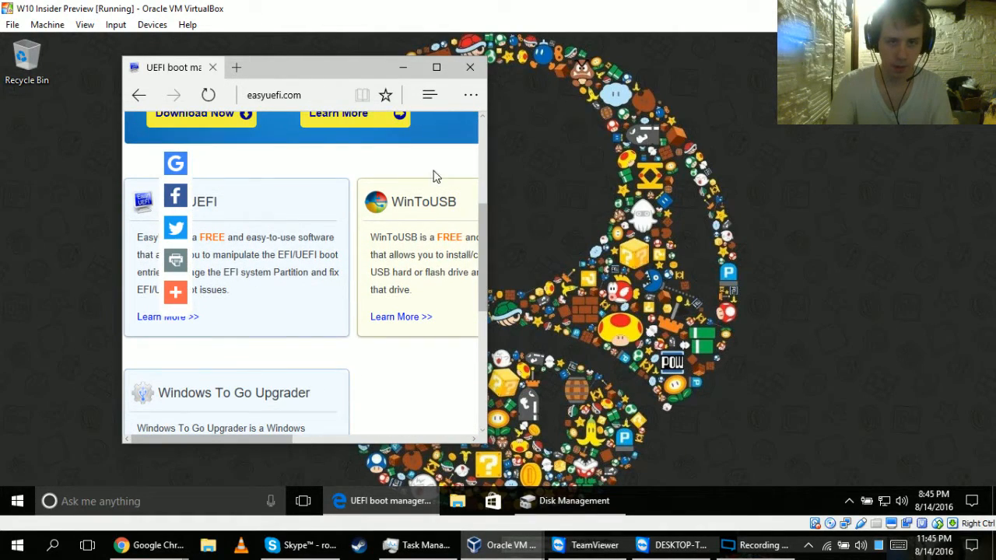
{"action": "left_click", "coordinate": [438, 68]}
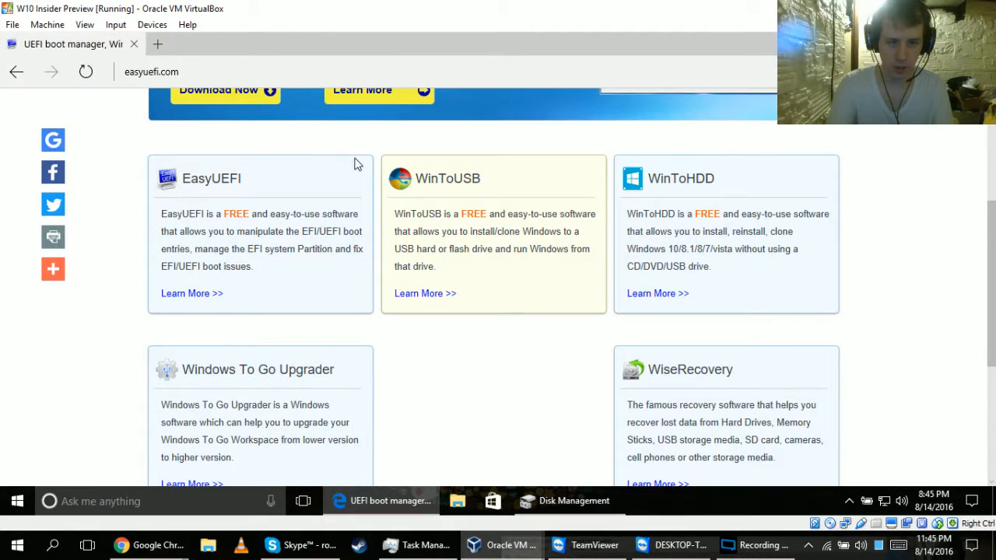
Open the EasyUEFI product details page from the product overview on easyuefi.com.
{"action": "left_click_drag", "start_coordinate": [994, 248], "coordinate": [965, 281]}
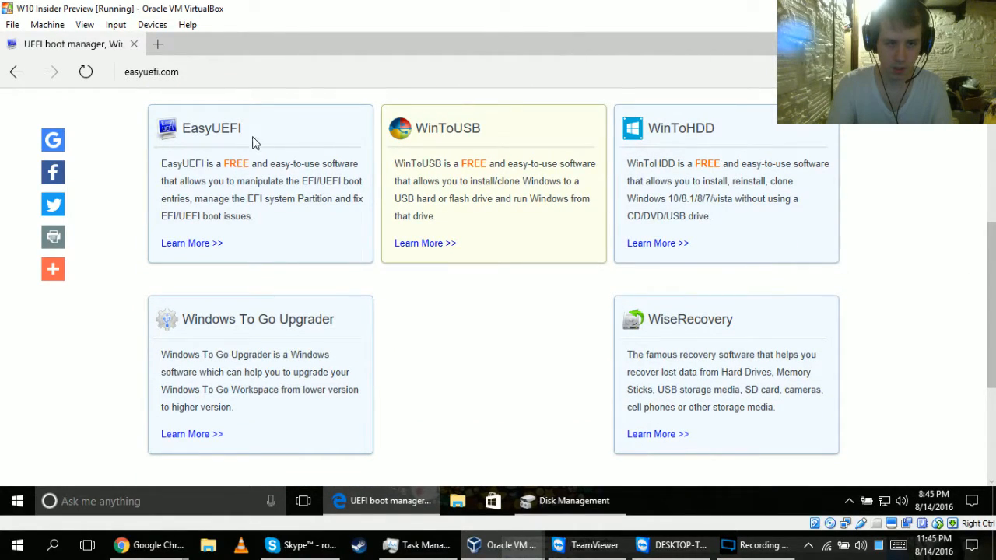
{"action": "left_click", "coordinate": [202, 243]}
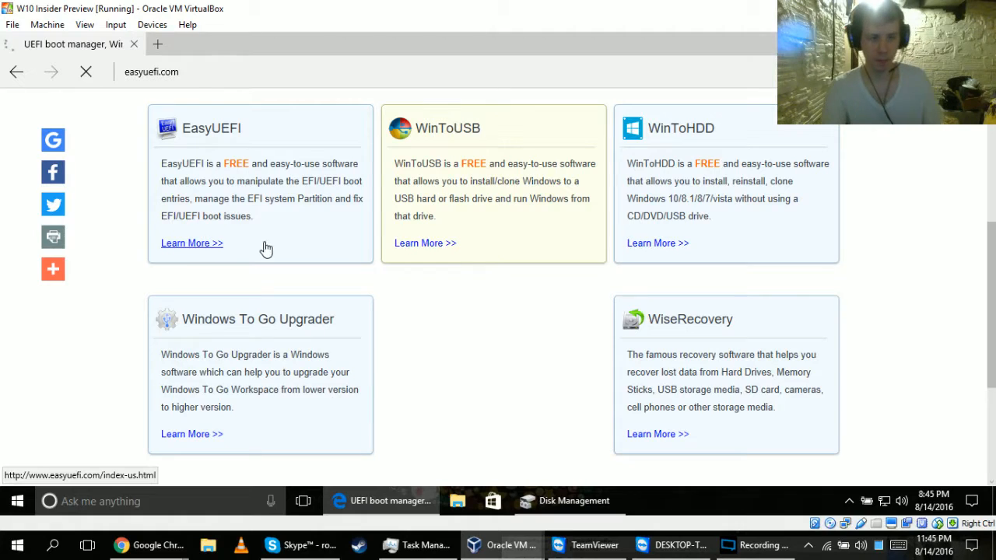
{"action": "scroll", "coordinate": [519, 306], "scroll_direction": "down", "scroll_amount": 7}
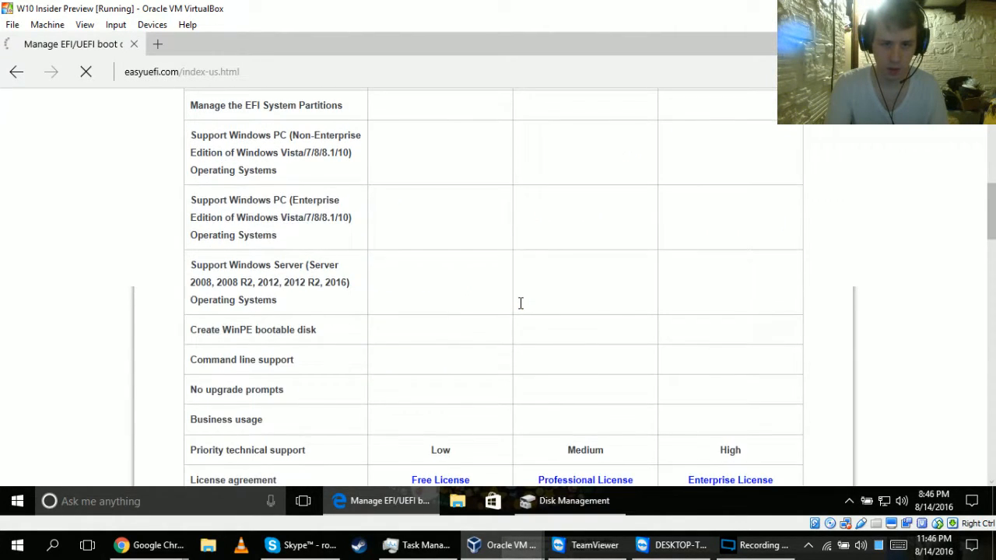
Download the Free edition of EasyUEFI from the edition comparison table and save EasyUEFI_Free.exe.
{"action": "scroll", "coordinate": [522, 309], "scroll_direction": "down", "scroll_amount": 5}
{"action": "scroll", "coordinate": [522, 309], "scroll_direction": "up", "scroll_amount": 10}
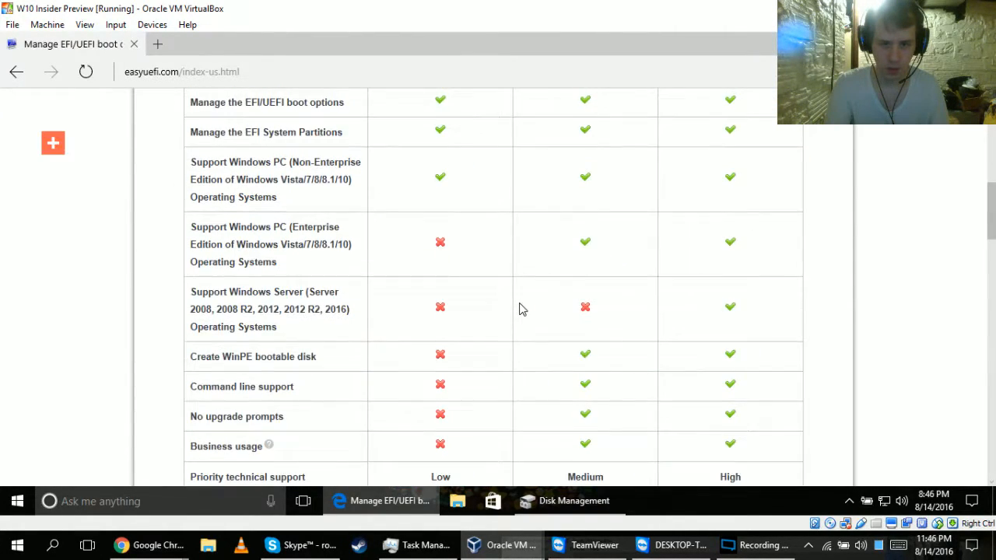
{"action": "scroll", "coordinate": [521, 308], "scroll_direction": "down", "scroll_amount": 4}
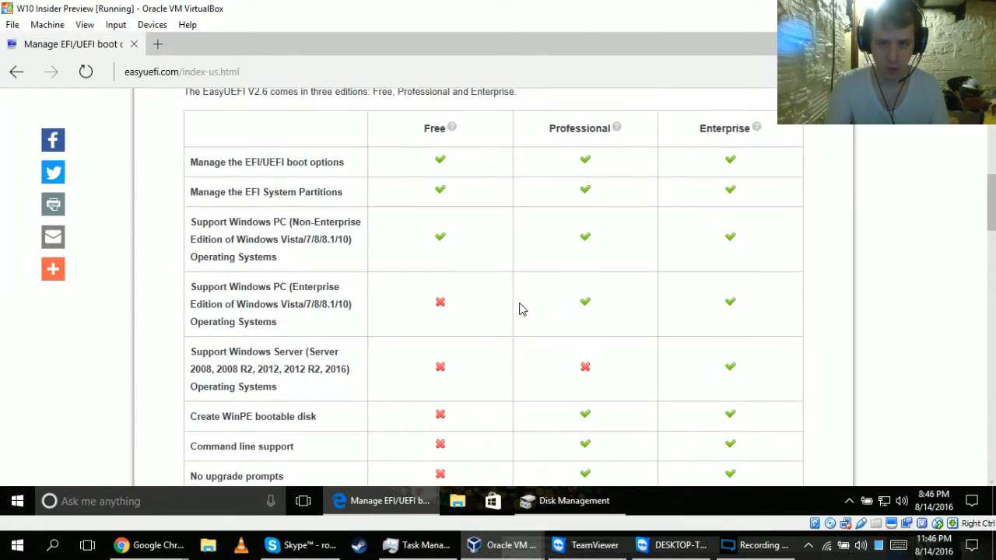
{"action": "scroll", "coordinate": [522, 309], "scroll_direction": "down", "scroll_amount": 2}
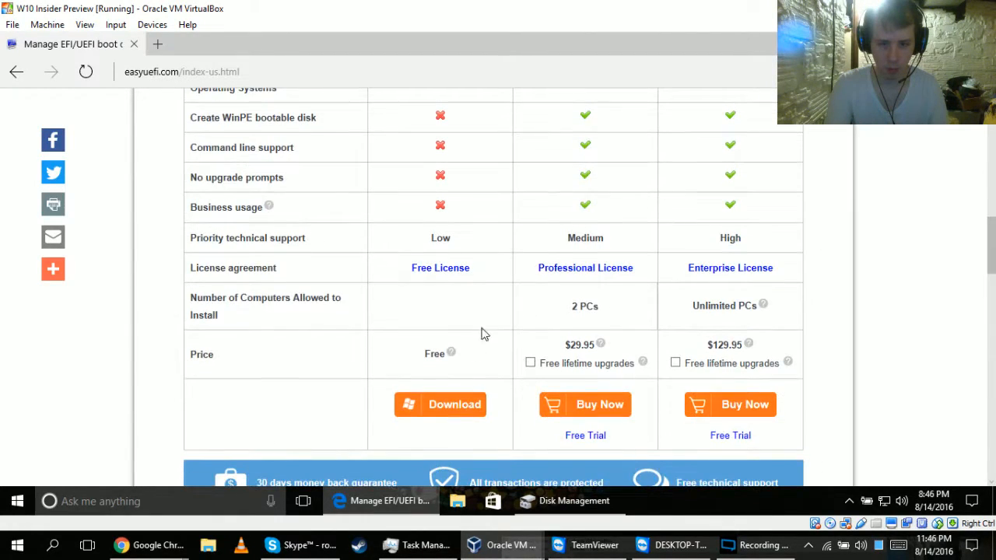
{"action": "left_click", "coordinate": [429, 410]}
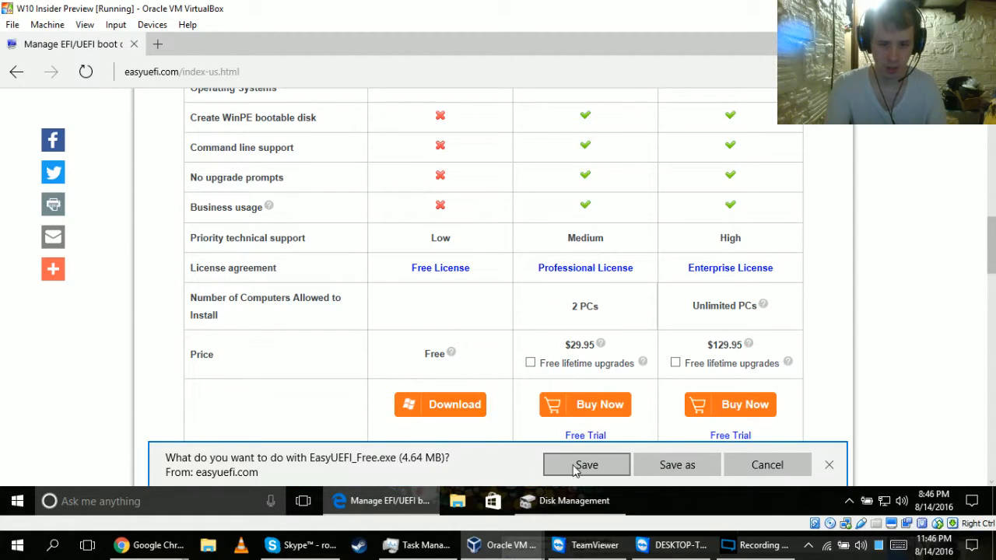
{"action": "left_click", "coordinate": [575, 466]}
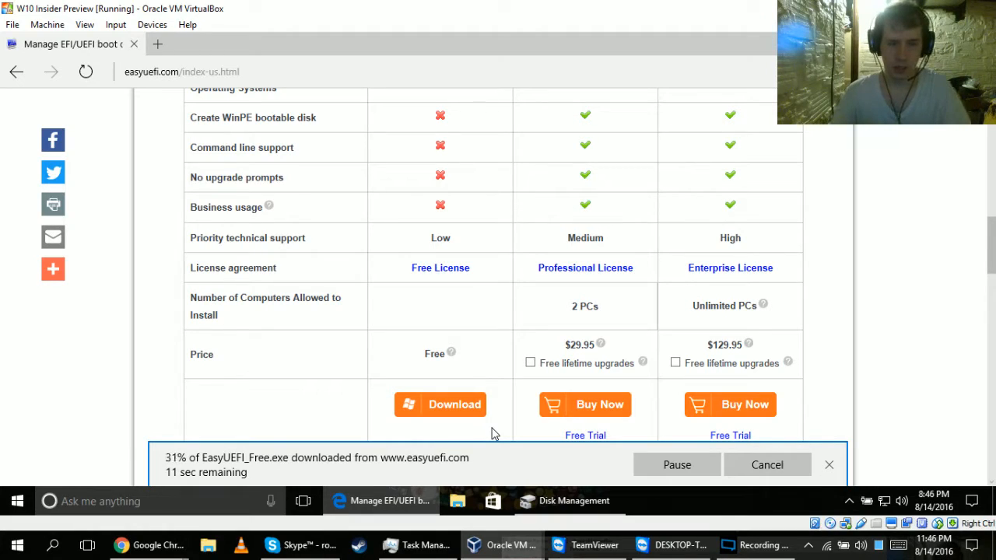
Go to google.com in a new browser tab.
{"action": "left_click", "coordinate": [160, 45]}
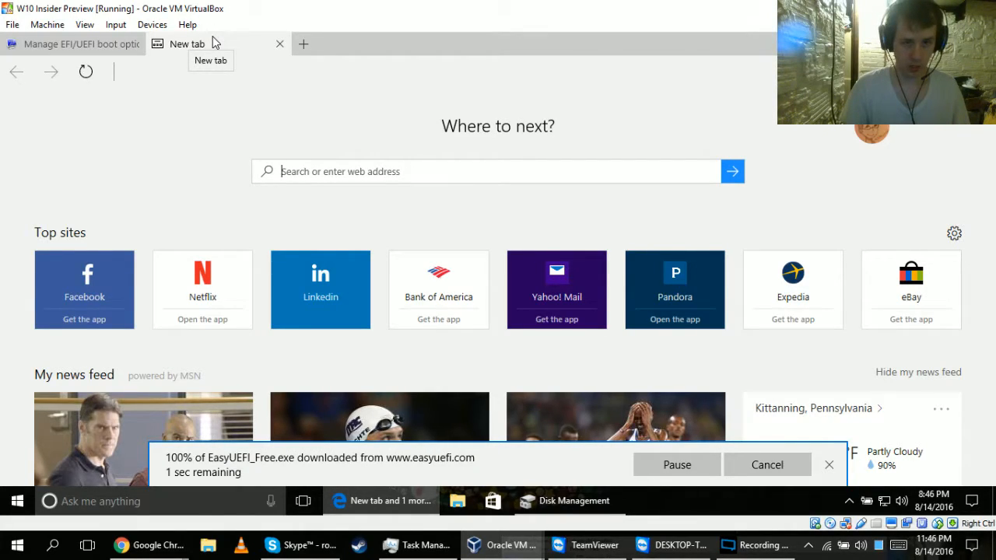
{"action": "left_click", "coordinate": [203, 70]}
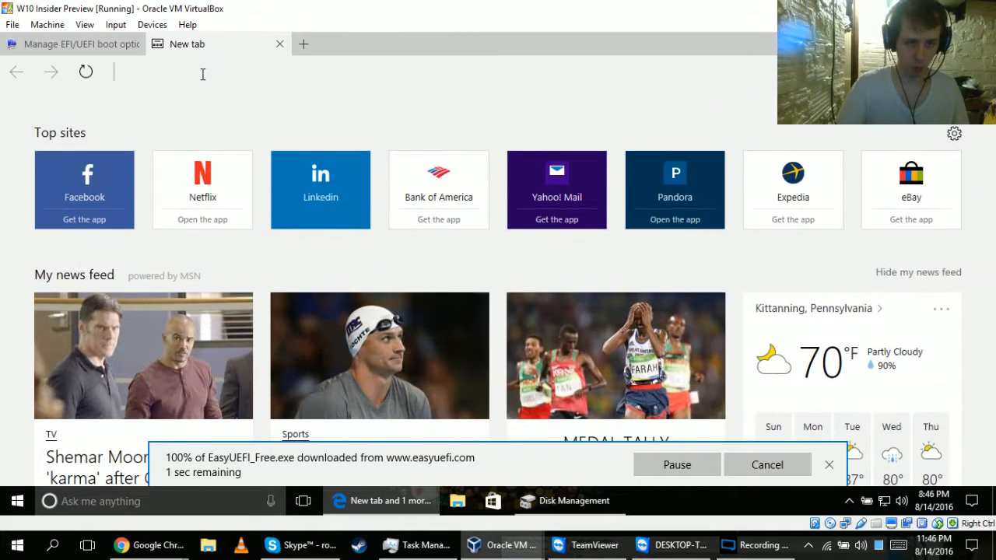
{"action": "type", "text": "google.com/"}
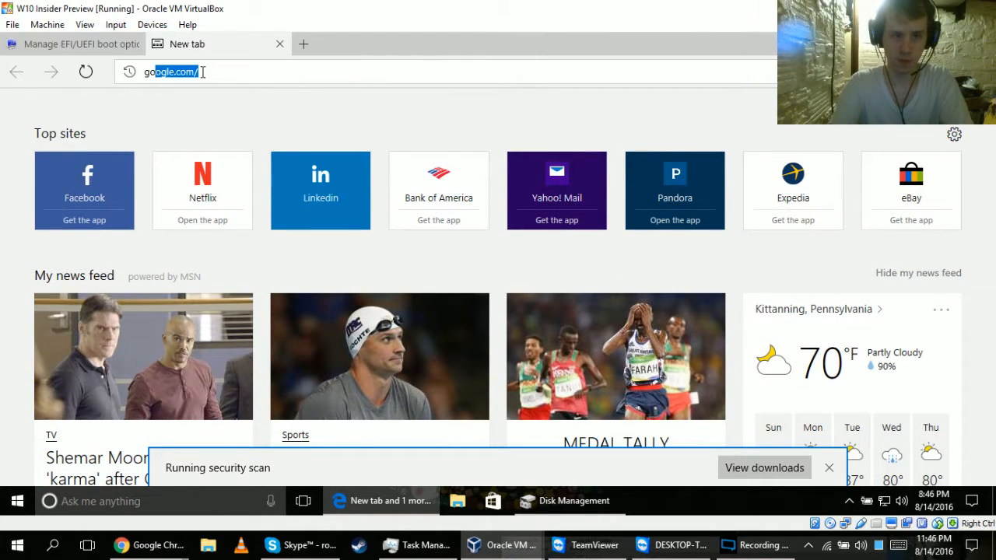
{"action": "key", "text": "Return"}
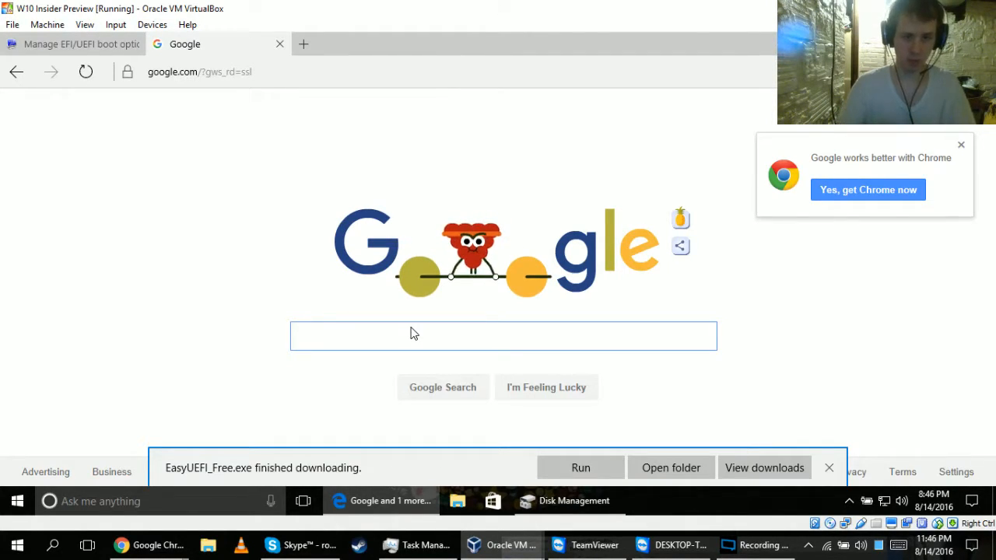
Search Google for "notepad++" and open the Notepad++ Home result.
{"action": "type", "text": "note"}
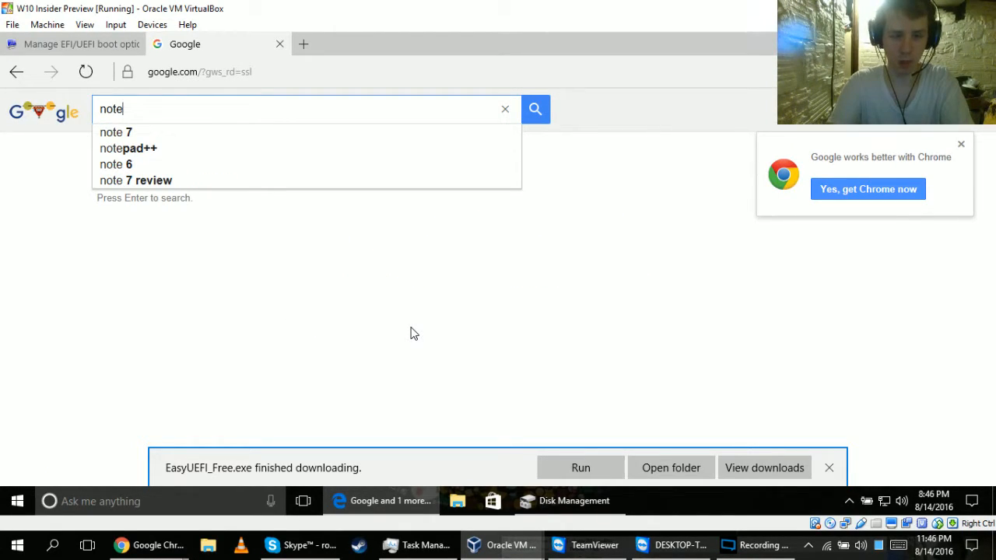
{"action": "type", "text": "pad++"}
{"action": "key", "text": "Return"}
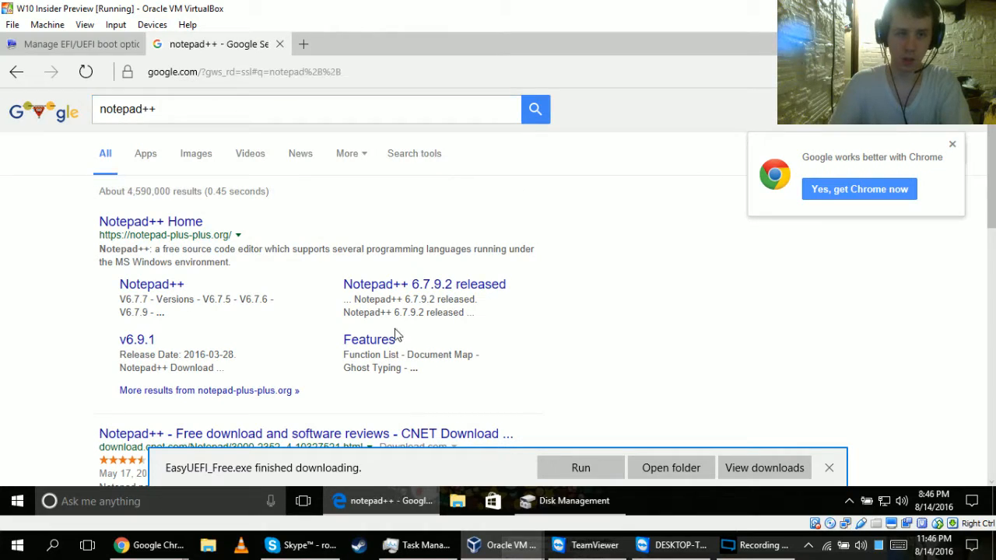
{"action": "left_click", "coordinate": [159, 223]}
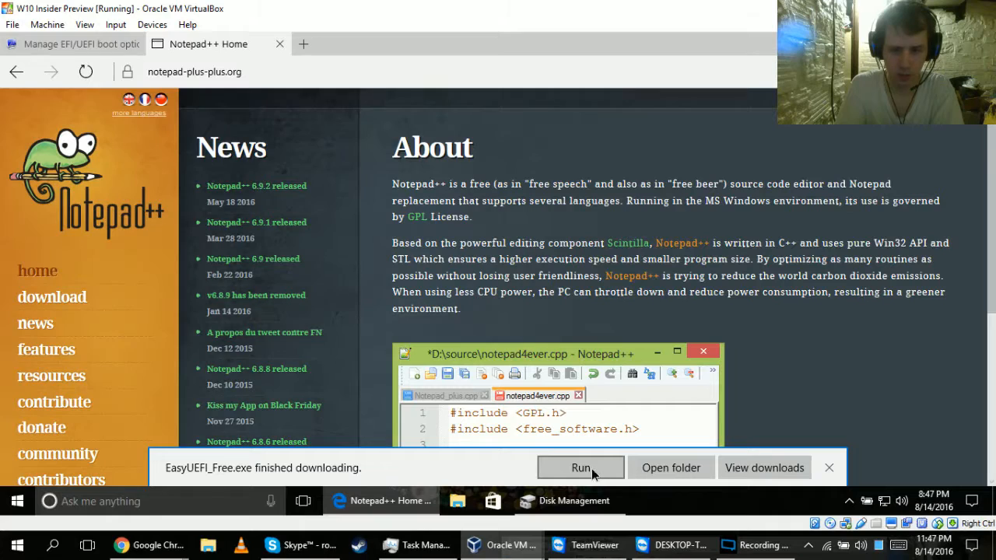
Run the downloaded EasyUEFI_Free.exe, allow it to make changes and use English as the setup language.
{"action": "left_click", "coordinate": [591, 469]}
{"action": "scroll", "coordinate": [578, 276], "scroll_direction": "down", "scroll_amount": 4}
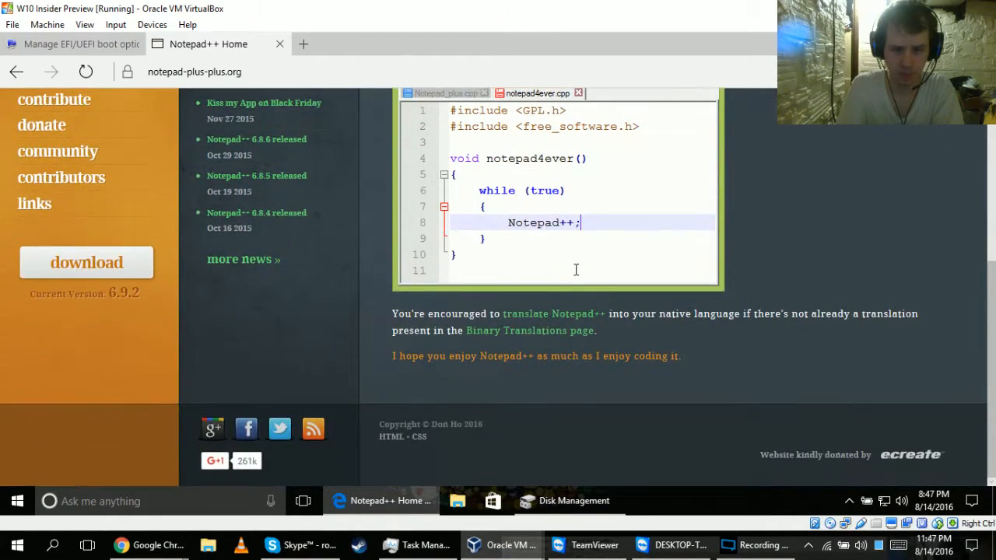
{"action": "scroll", "coordinate": [535, 356], "scroll_direction": "up", "scroll_amount": 4}
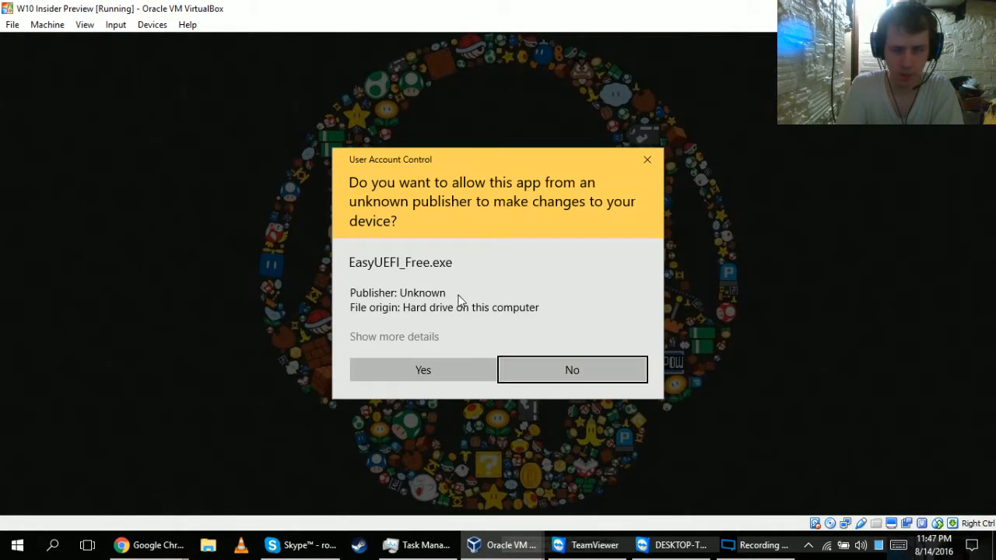
{"action": "left_click", "coordinate": [448, 364]}
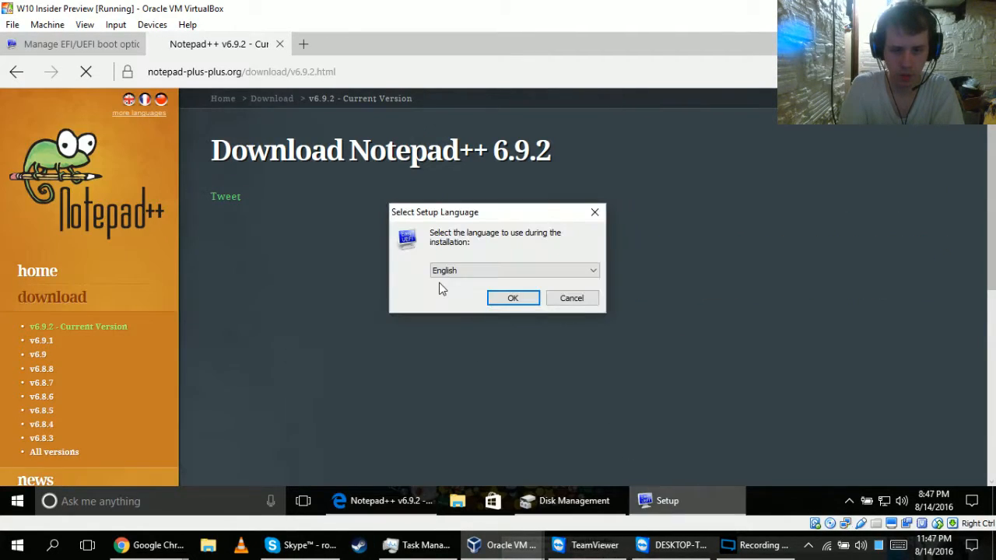
{"action": "left_click", "coordinate": [502, 302]}
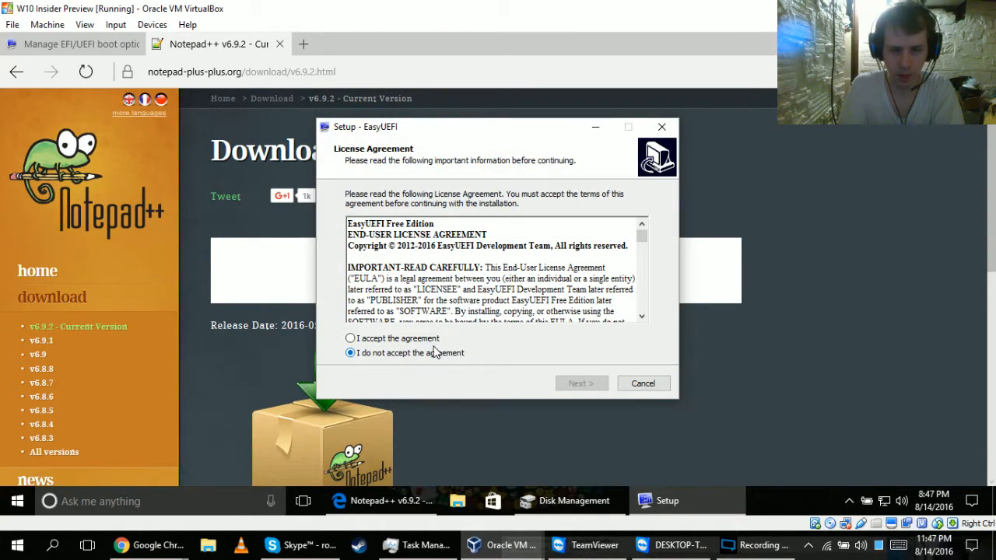
Accept the EasyUEFI license agreement and install it with the default settings but without a desktop shortcut.
{"action": "left_click", "coordinate": [414, 342]}
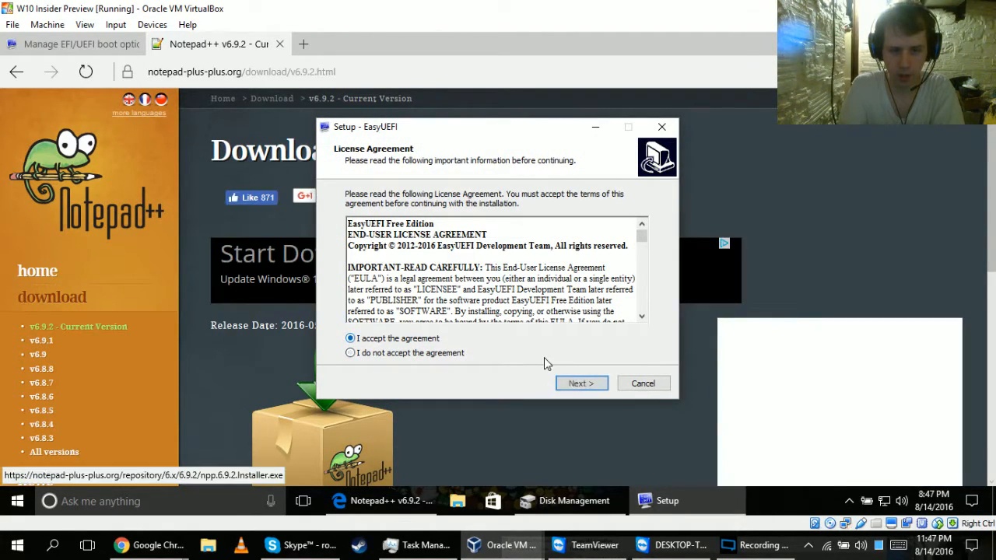
{"action": "left_click", "coordinate": [577, 385]}
{"action": "left_click", "coordinate": [580, 384]}
{"action": "left_click", "coordinate": [581, 384]}
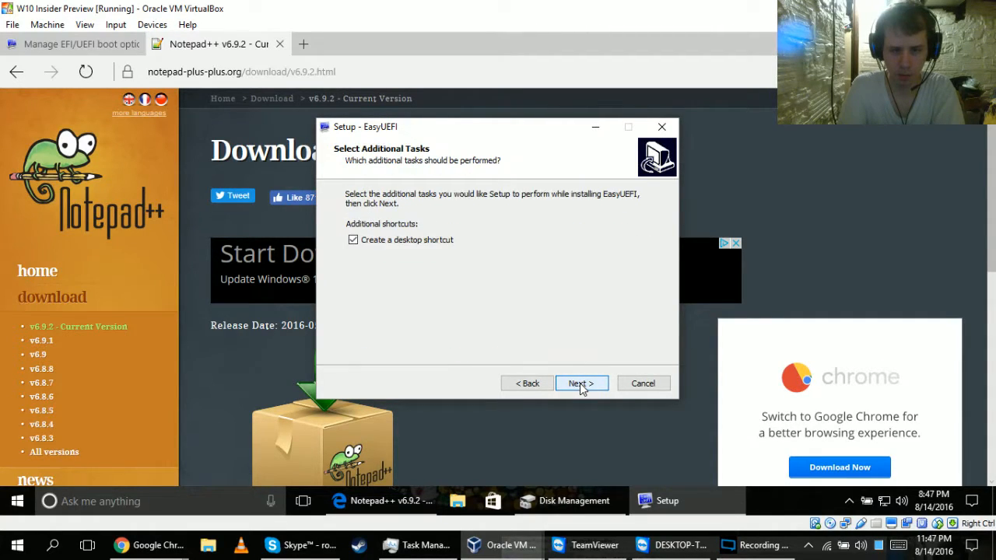
{"action": "left_click", "coordinate": [409, 241]}
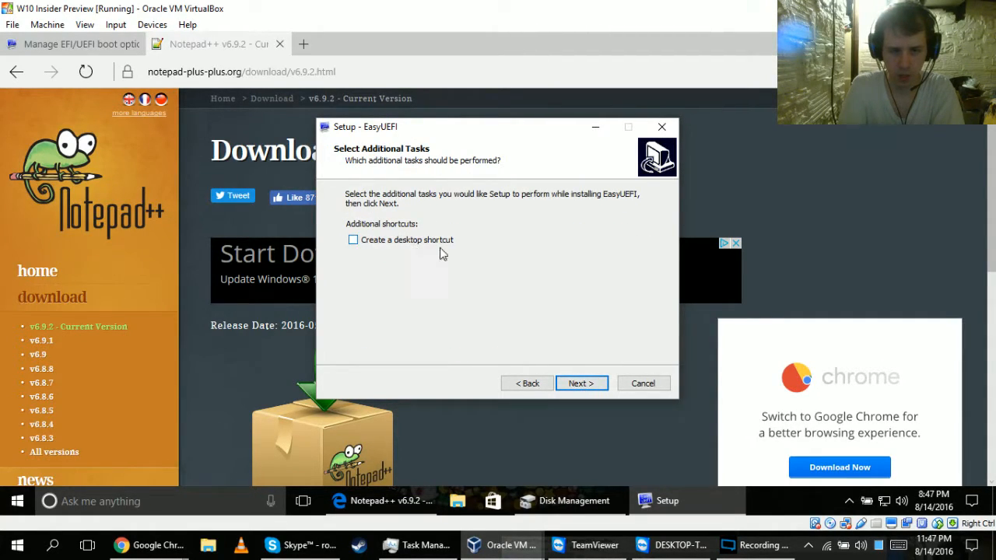
{"action": "left_click", "coordinate": [593, 385]}
{"action": "left_click", "coordinate": [593, 385]}
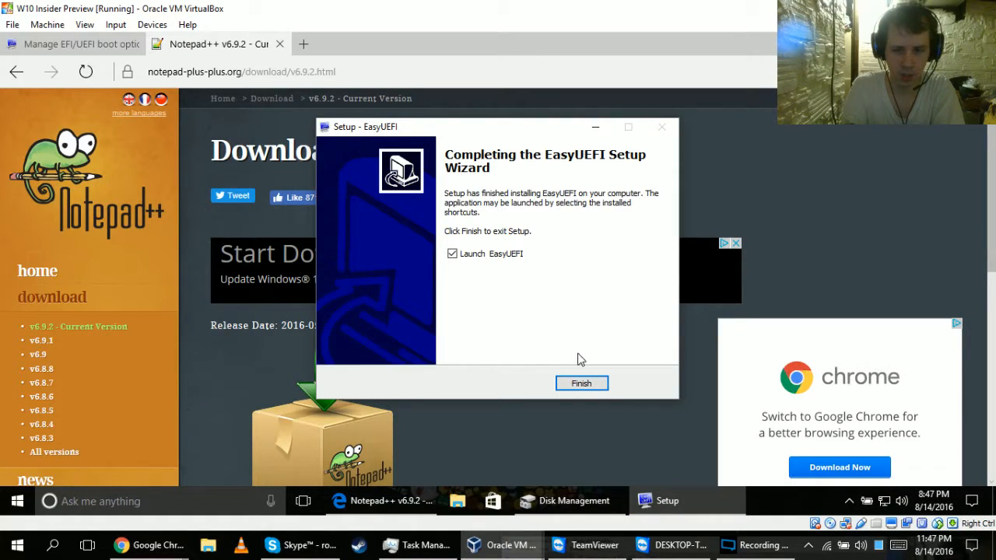
Finish the EasyUEFI setup without launching the program and close the easyuefi.com thank-you page.
{"action": "left_click", "coordinate": [477, 257]}
{"action": "left_click", "coordinate": [581, 384]}
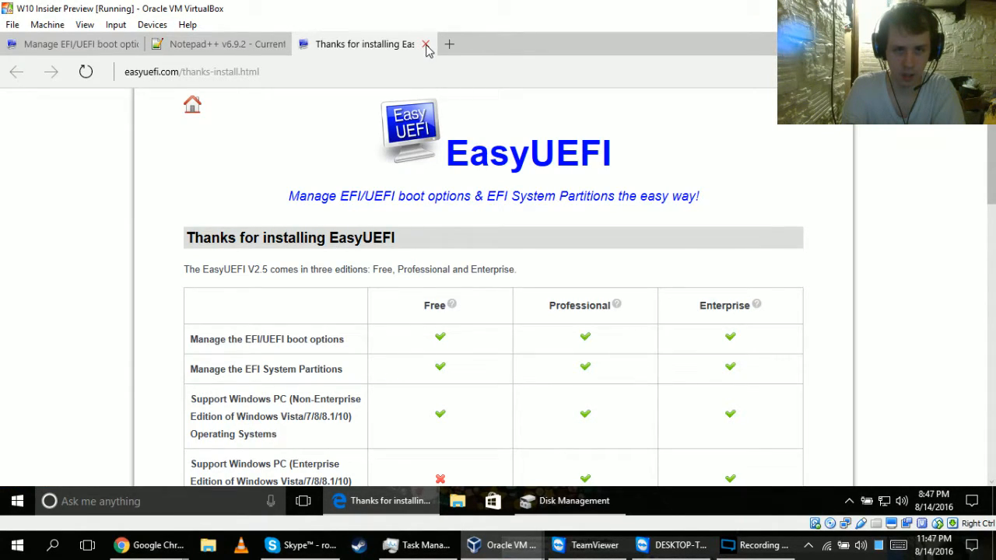
{"action": "left_click", "coordinate": [426, 44]}
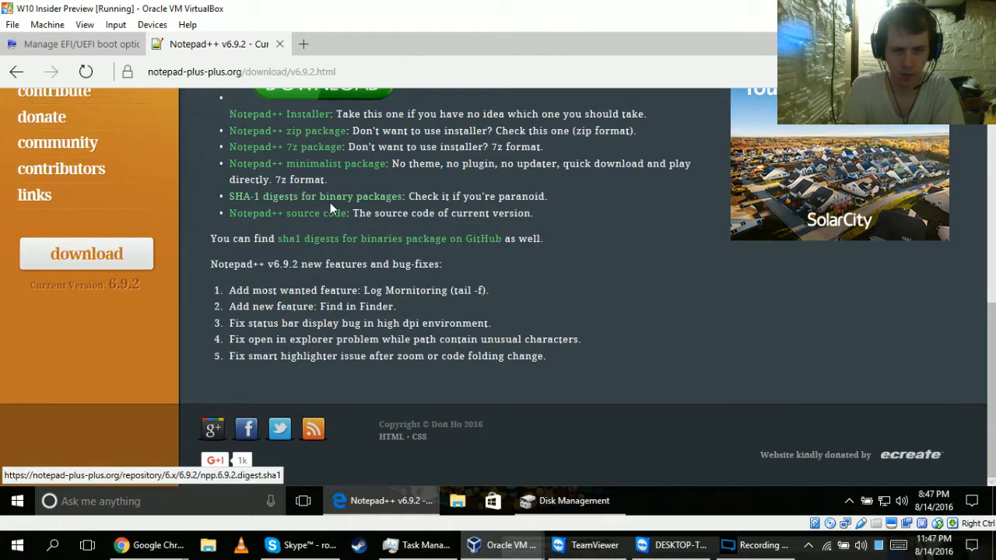
Download and save the Notepad++ 6.9.2 installer from its download page.
{"action": "scroll", "coordinate": [330, 203], "scroll_direction": "up", "scroll_amount": 3}
{"action": "left_click", "coordinate": [322, 324]}
{"action": "left_click", "coordinate": [587, 464]}
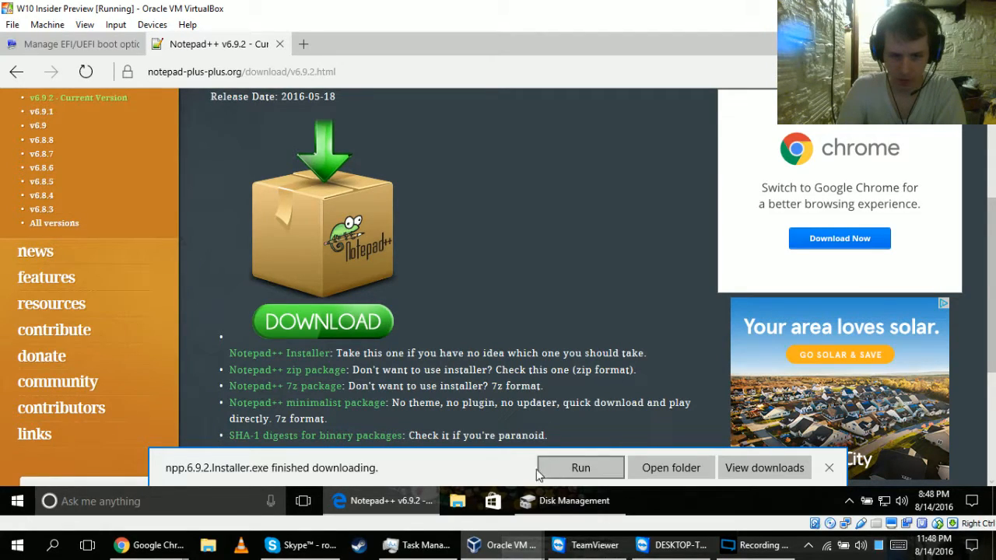
Run npp.6.9.2.Installer.exe, allow it to make changes and use English as the installer language.
{"action": "left_click", "coordinate": [570, 476]}
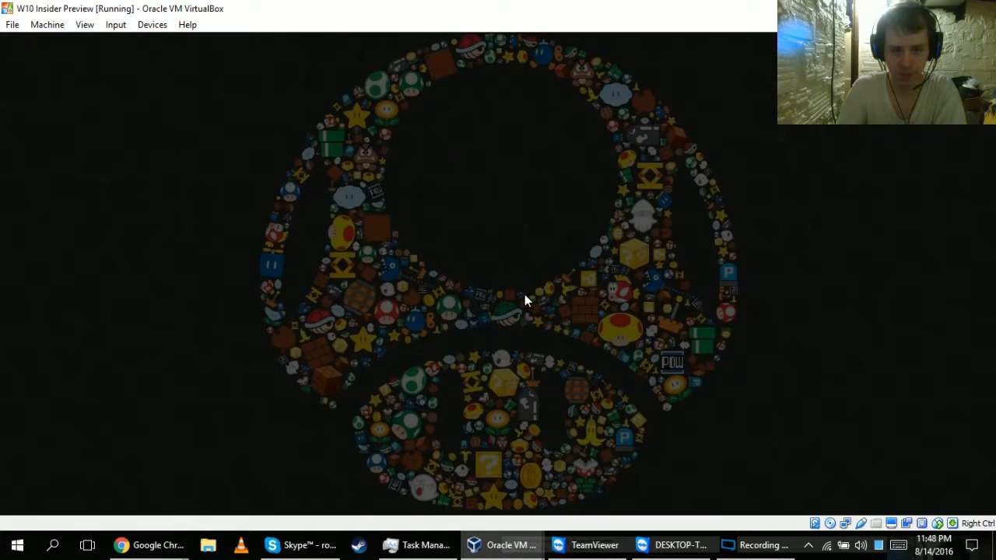
{"action": "left_click", "coordinate": [461, 373]}
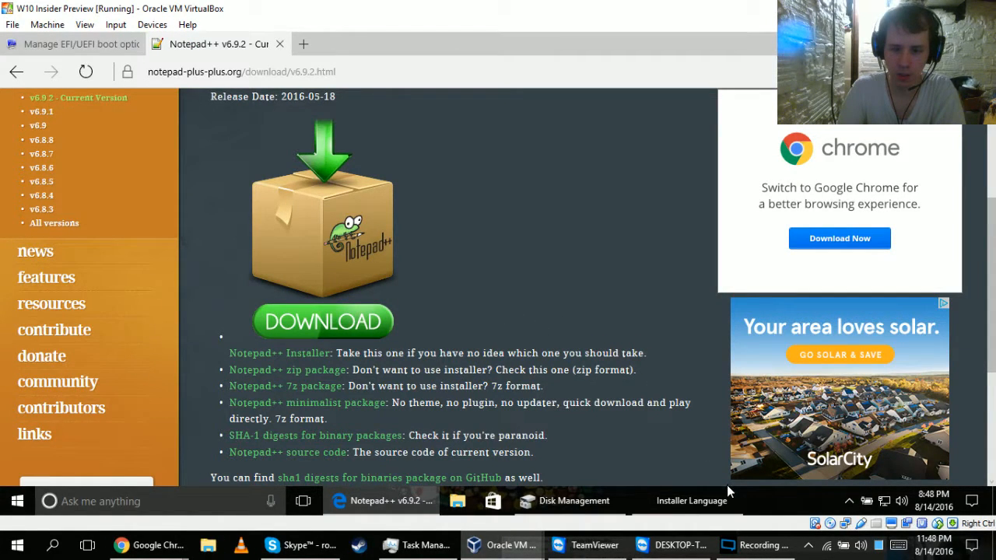
{"action": "mouse_move", "coordinate": [716, 506]}
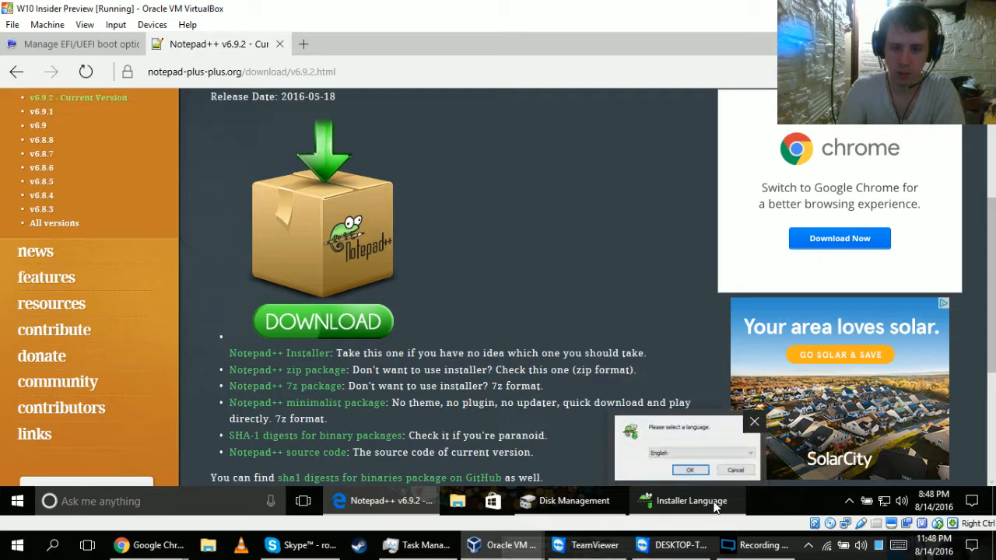
{"action": "left_click", "coordinate": [687, 456]}
{"action": "left_click", "coordinate": [520, 300]}
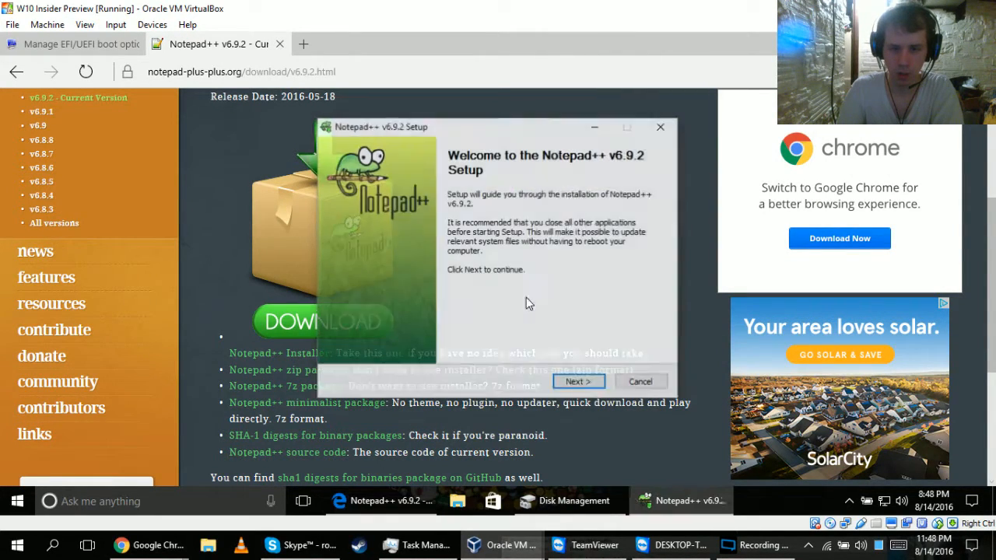
Accept the license, install Notepad++ v6.9.2 with the default components and no desktop shortcut, and finish without running it.
{"action": "left_click", "coordinate": [573, 382]}
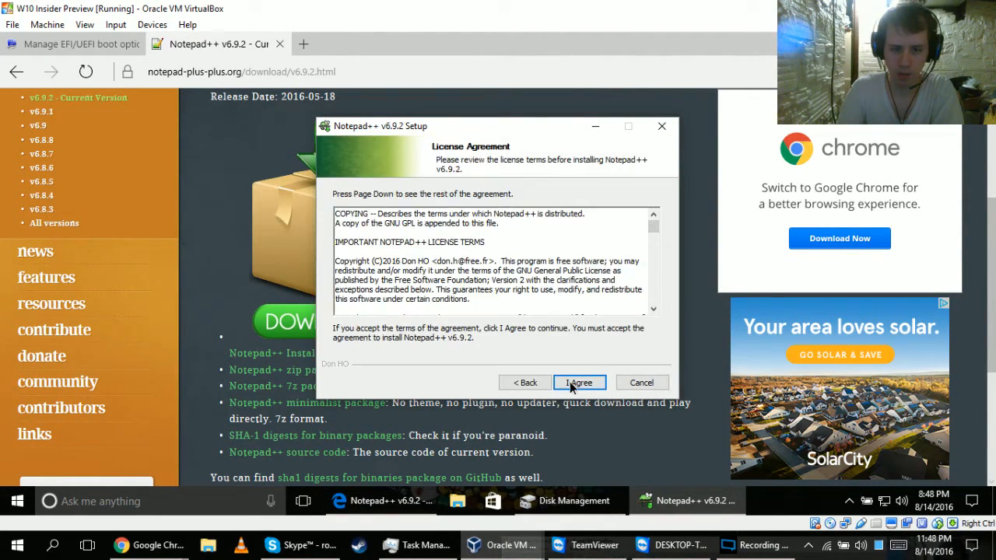
{"action": "left_click", "coordinate": [579, 382]}
{"action": "left_click", "coordinate": [578, 383]}
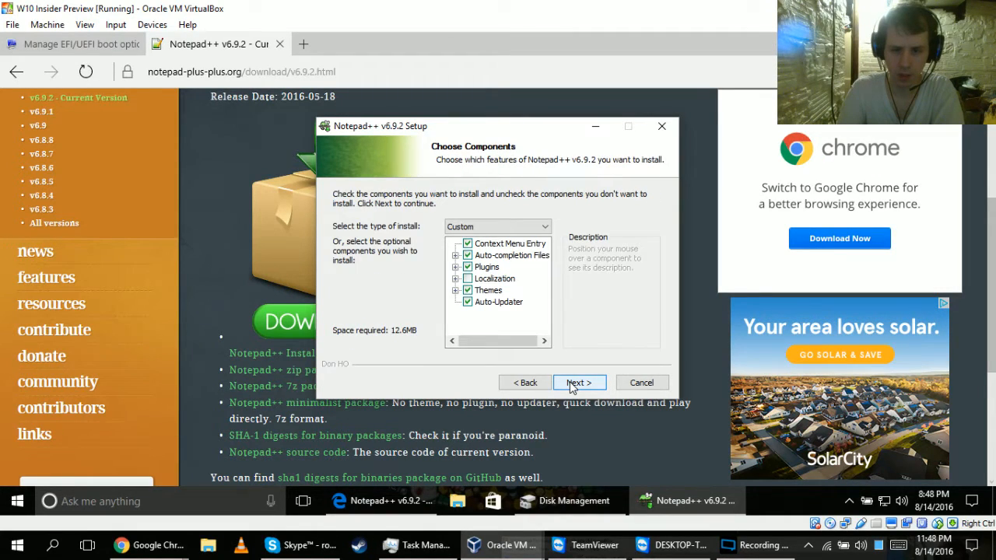
{"action": "left_click", "coordinate": [572, 384]}
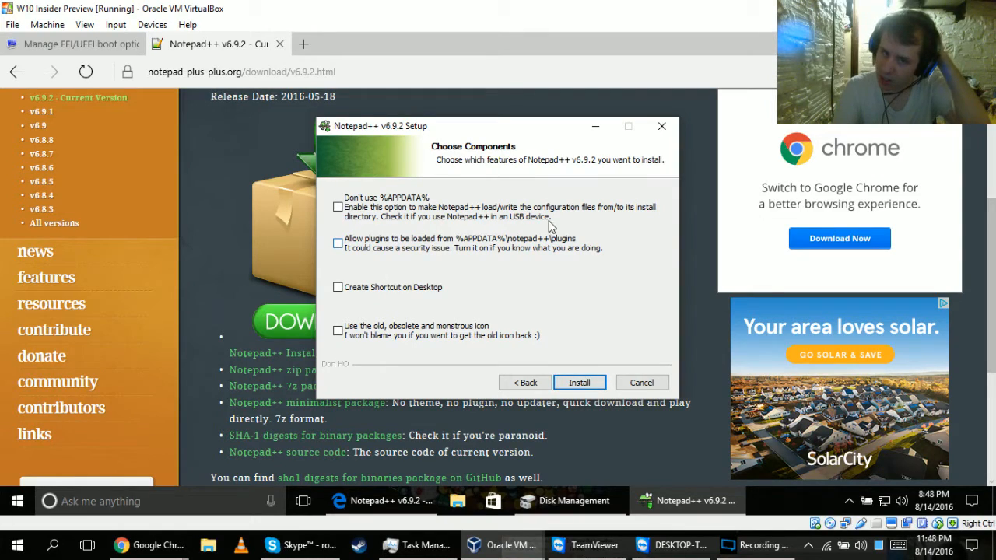
{"action": "left_click", "coordinate": [578, 384]}
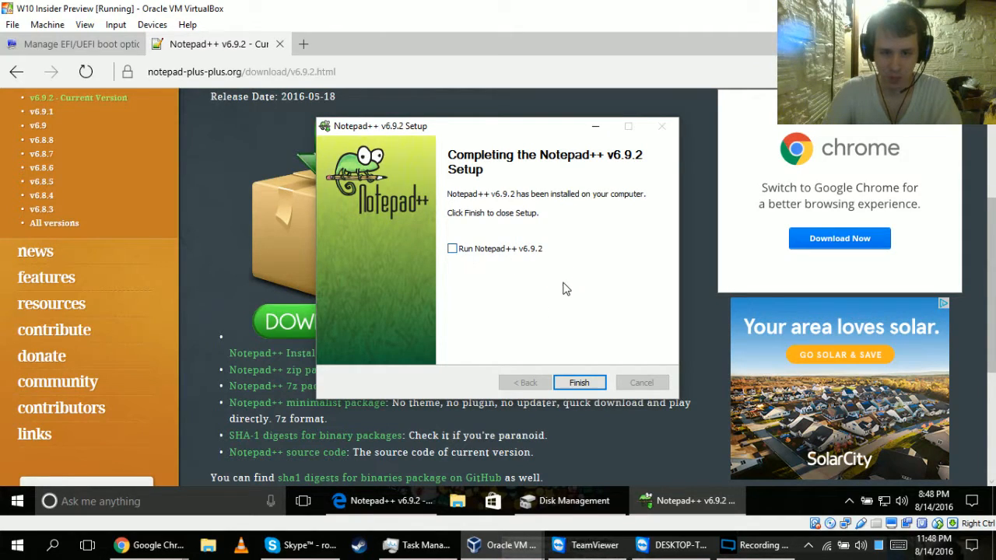
{"action": "left_click", "coordinate": [577, 385]}
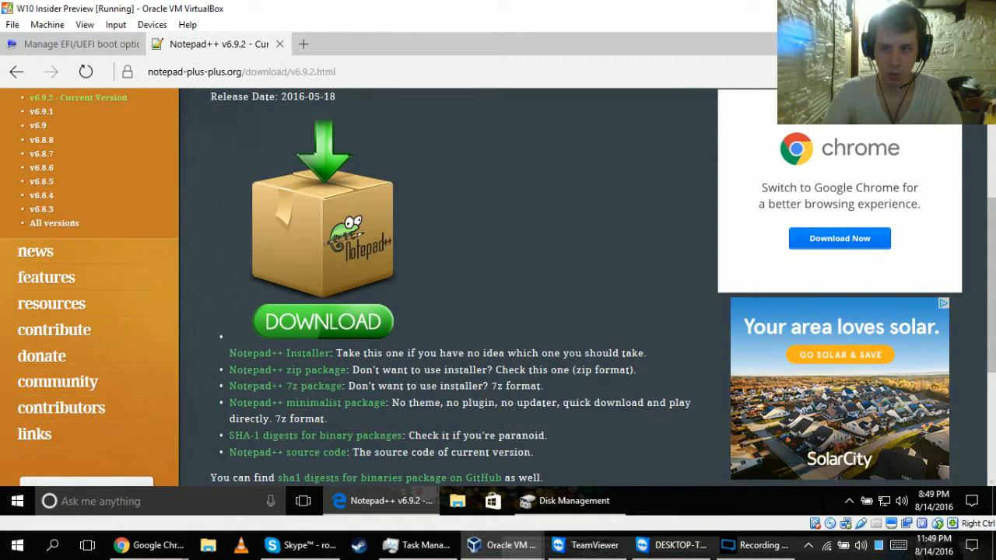
Try to close the browser window together with all of its tabs.
{"action": "left_click", "coordinate": [978, 42]}
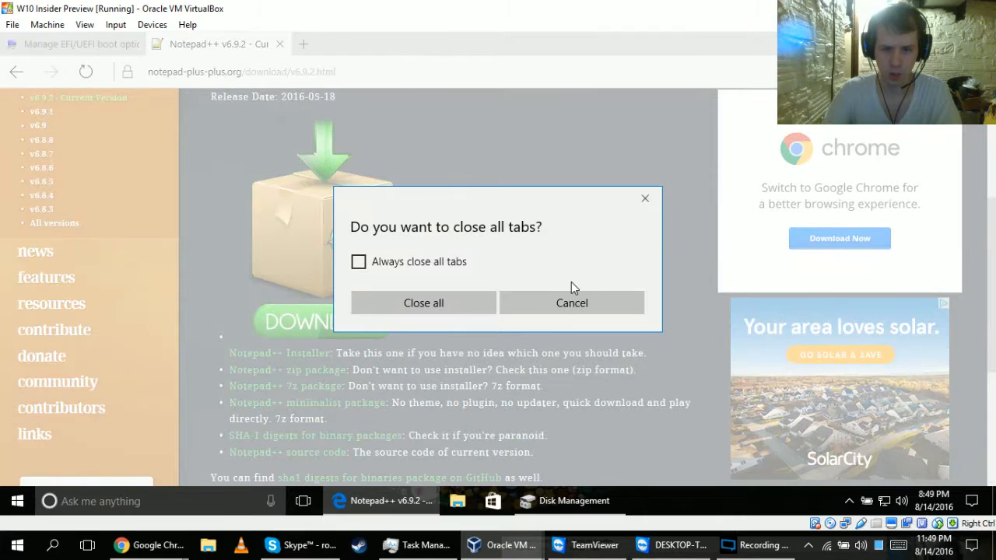
{"action": "left_click", "coordinate": [450, 303]}
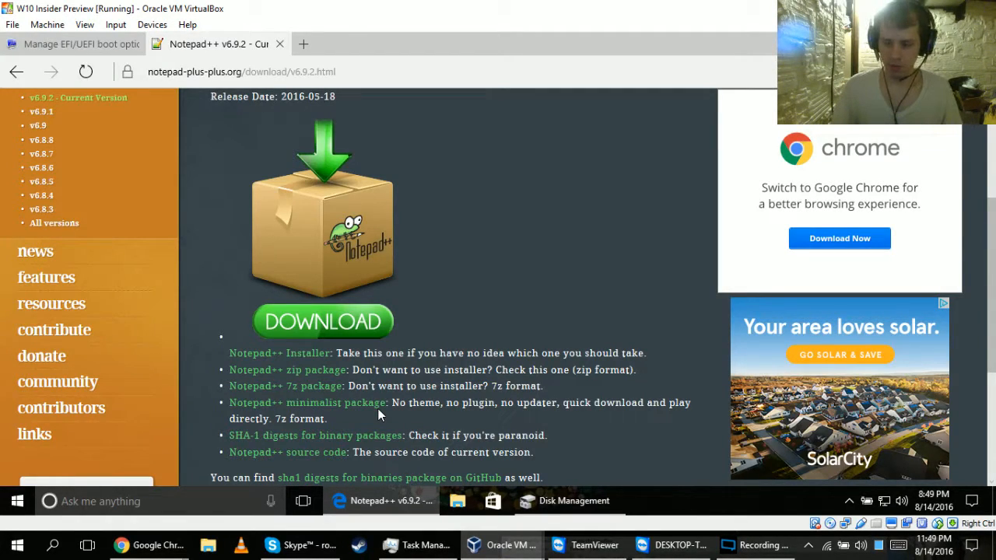
Switch to the TeamViewer remote desktop session and open Disk Management on the remote computer.
{"action": "left_click", "coordinate": [650, 549]}
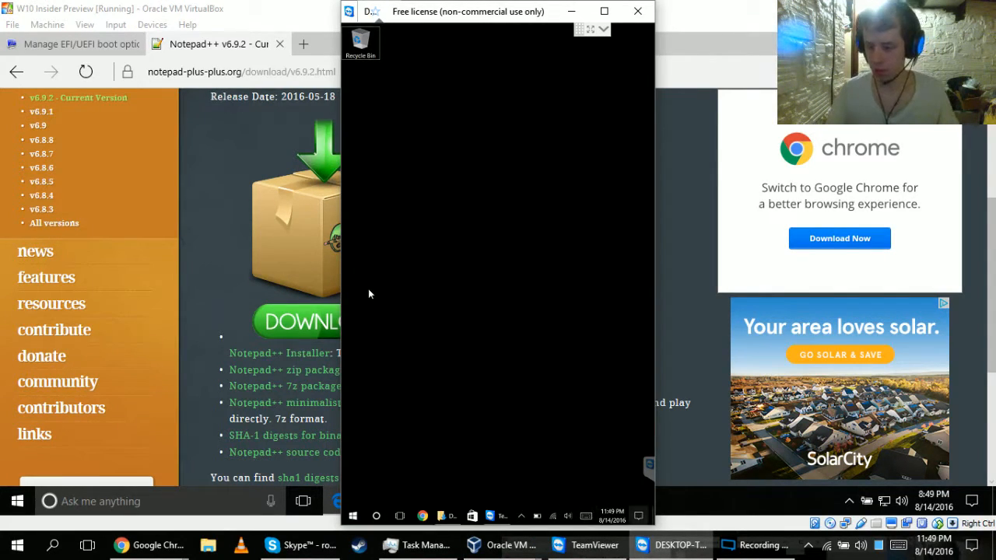
{"action": "key", "text": "super"}
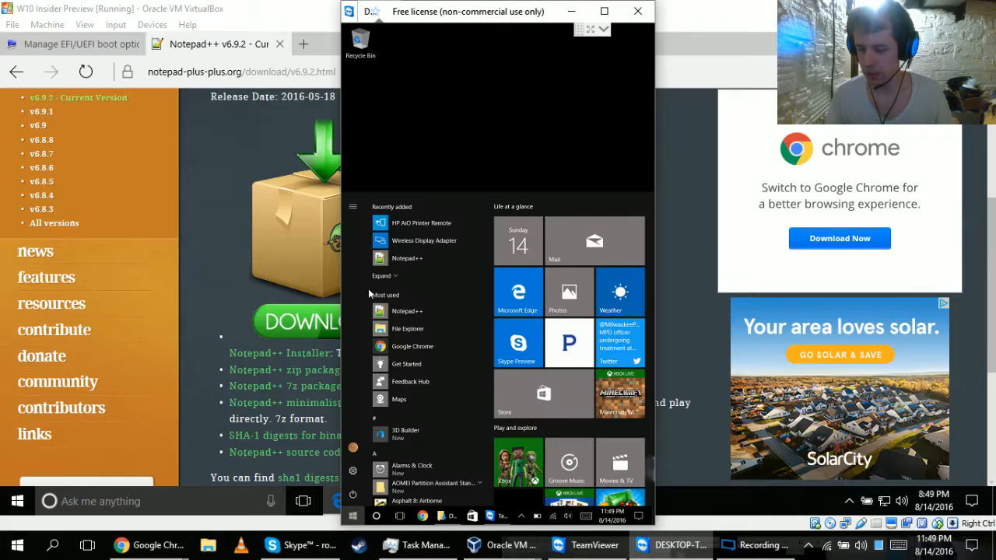
{"action": "key", "text": "super+x"}
{"action": "key", "text": "Up"}
{"action": "key", "text": "Up"}
{"action": "key", "text": "Up"}
{"action": "key", "text": "Up"}
{"action": "key", "text": "Up"}
{"action": "key", "text": "Up"}
{"action": "key", "text": "Up"}
{"action": "key", "text": "Up"}
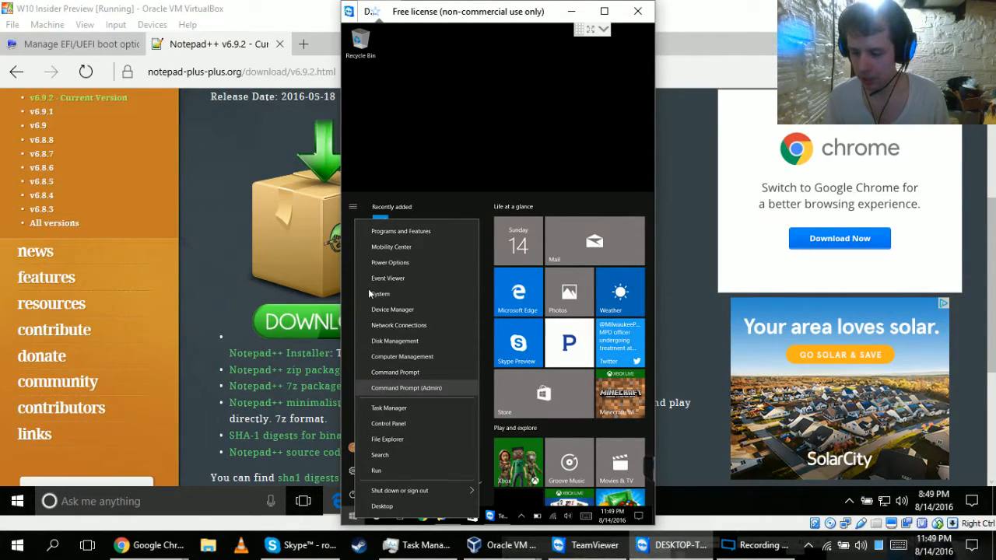
{"action": "key", "text": "Up"}
{"action": "key", "text": "Up"}
{"action": "key", "text": "Up"}
{"action": "key", "text": "Return"}
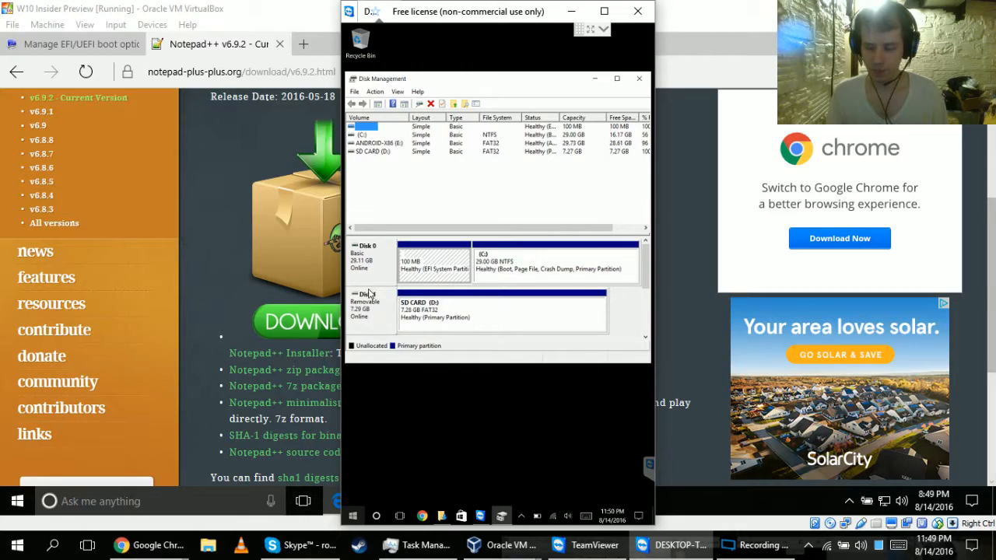
Open the remote computer's System information to check its processor, memory and system type, and return to Disk Management.
{"action": "key", "text": "super+x"}
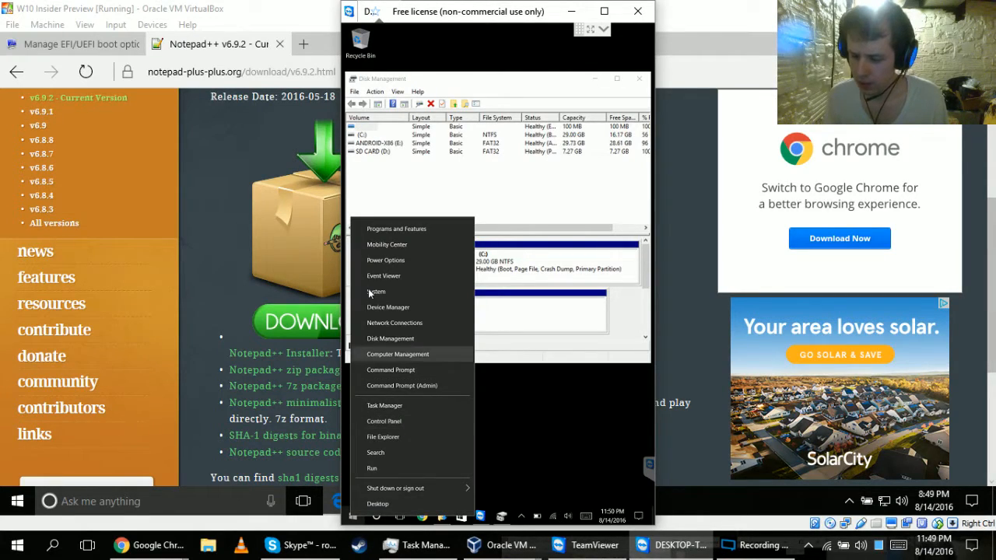
{"action": "left_click", "coordinate": [370, 293]}
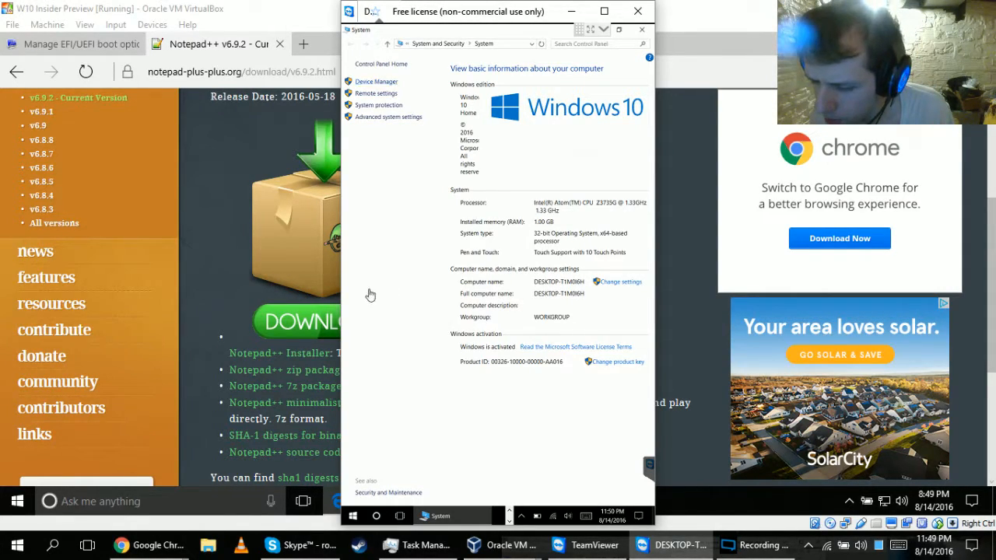
{"action": "left_click", "coordinate": [371, 295]}
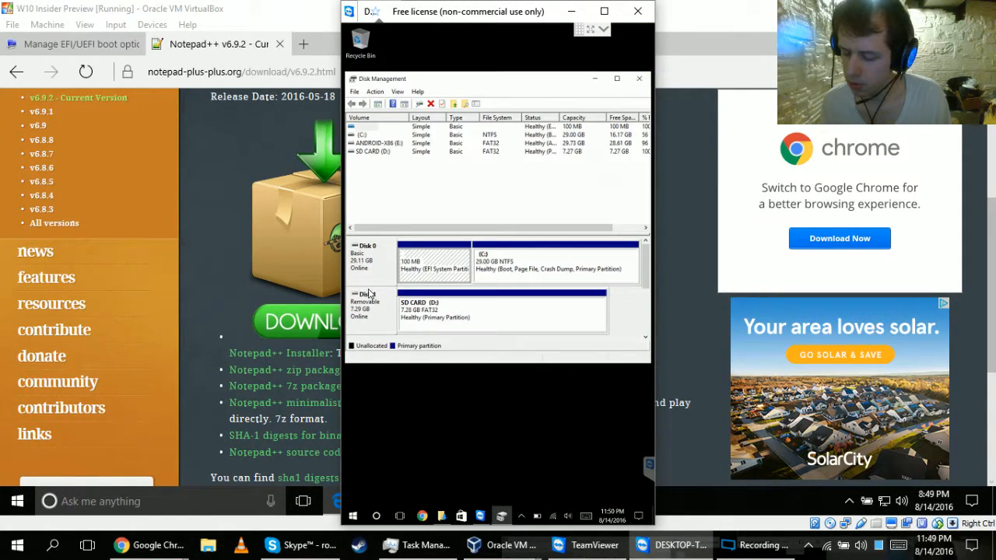
Reopen the System information window on the remote computer, move it below Disk Management to compare, and close it.
{"action": "key", "text": "super+x"}
{"action": "key", "text": "Up"}
{"action": "key", "text": "Up"}
{"action": "key", "text": "Up"}
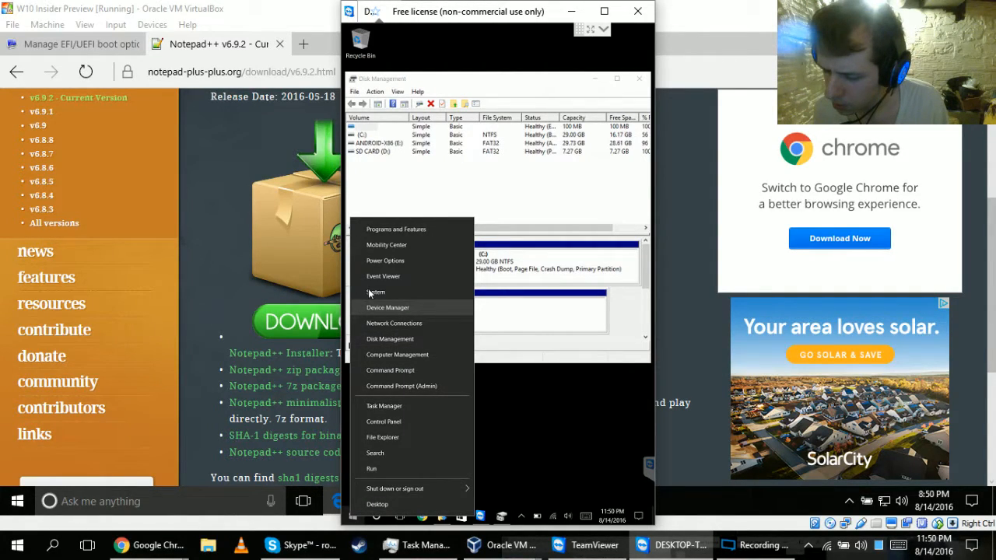
{"action": "key", "text": "Down"}
{"action": "key", "text": "Down"}
{"action": "key", "text": "Up"}
{"action": "key", "text": "Up"}
{"action": "key", "text": "Up"}
{"action": "key", "text": "Return"}
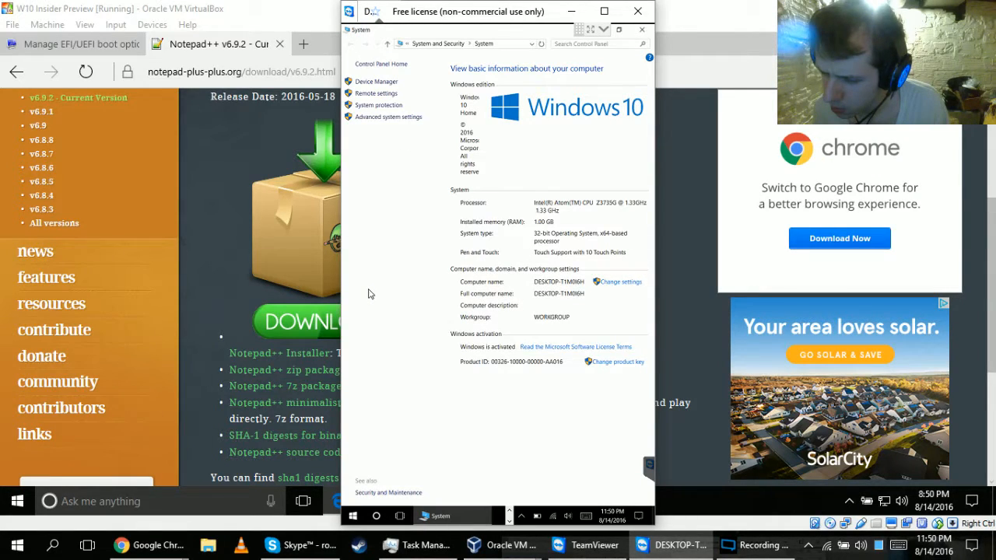
{"action": "left_click_drag", "start_coordinate": [518, 31], "coordinate": [433, 369]}
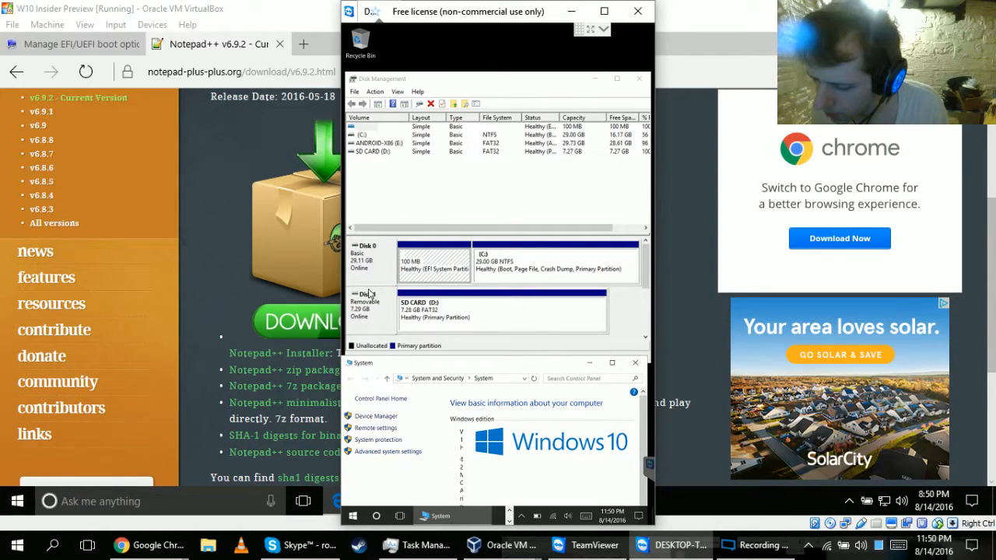
{"action": "left_click", "coordinate": [636, 363]}
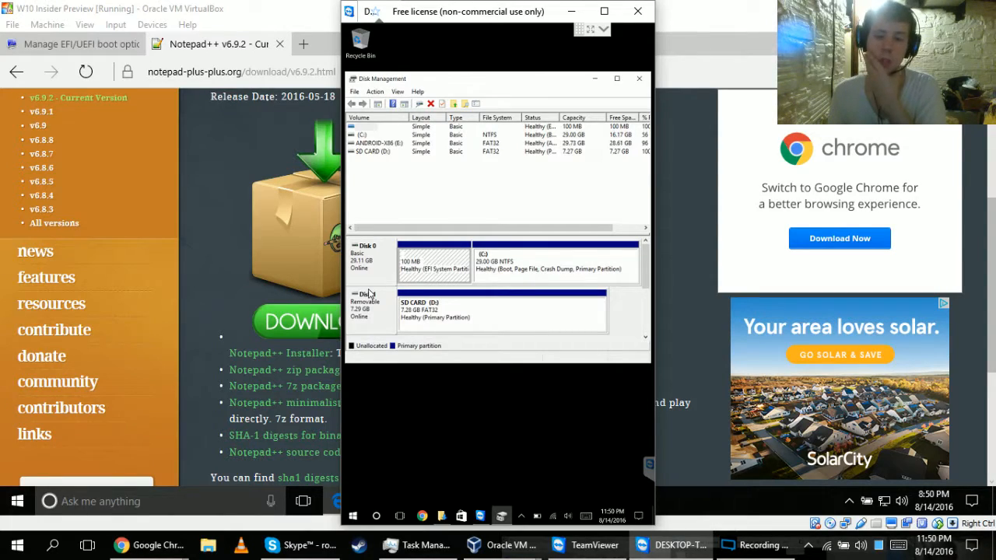
Bring up the Run dialog on the remote computer and enter mmc.exe as the program to open.
{"action": "key", "text": "super+x"}
{"action": "key", "text": "Up"}
{"action": "key", "text": "Up"}
{"action": "key", "text": "Up"}
{"action": "key", "text": "Up"}
{"action": "key", "text": "Up"}
{"action": "key", "text": "Up"}
{"action": "key", "text": "Up"}
{"action": "key", "text": "Up"}
{"action": "key", "text": "Up"}
{"action": "key", "text": "Up"}
{"action": "key", "text": "Up"}
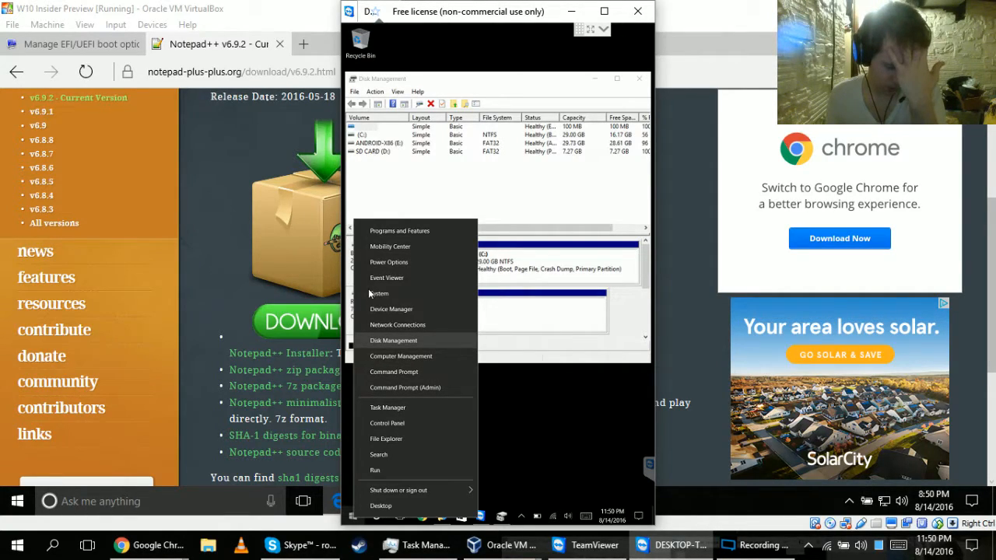
{"action": "key", "text": "Down"}
{"action": "key", "text": "Return"}
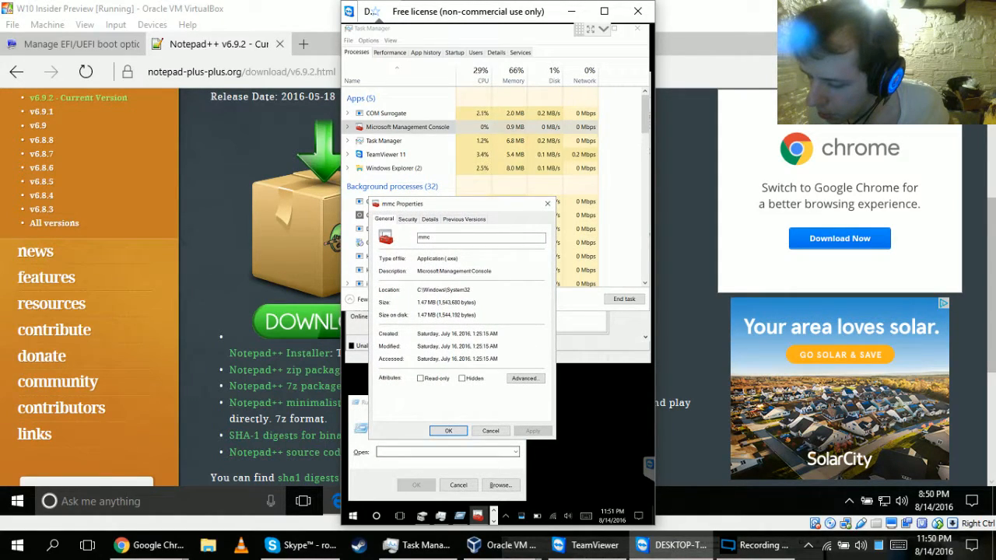
{"action": "type", "text": "mmc"}
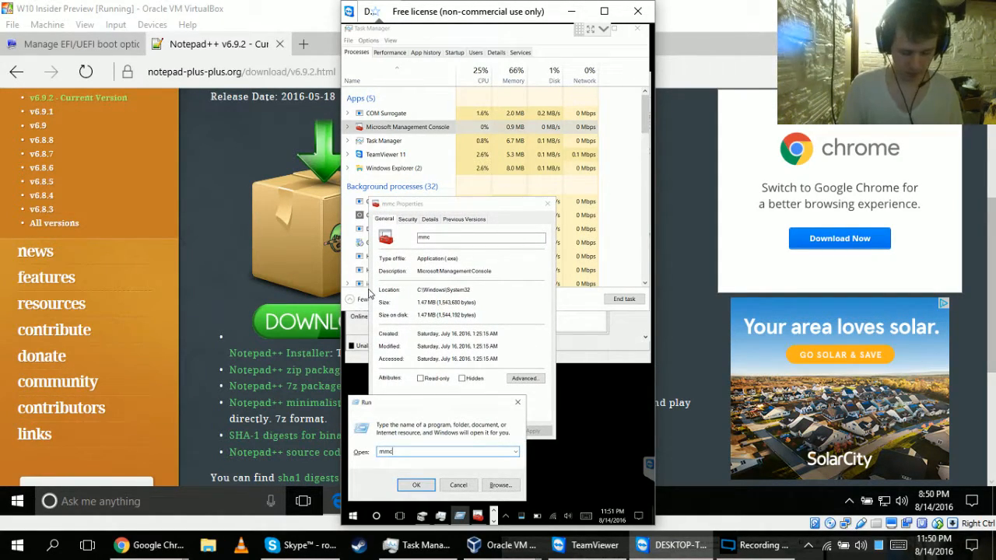
{"action": "type", "text": ".exe"}
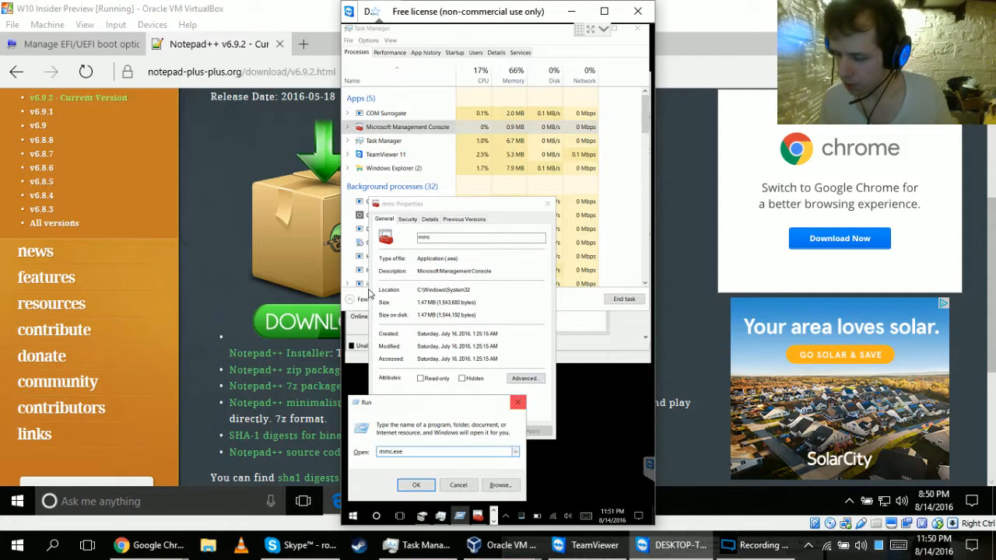
Close the mmc Properties dialog and the Disk Management window, and run mmc.exe.
{"action": "key", "text": "alt+Tab"}
{"action": "key", "text": "Escape"}
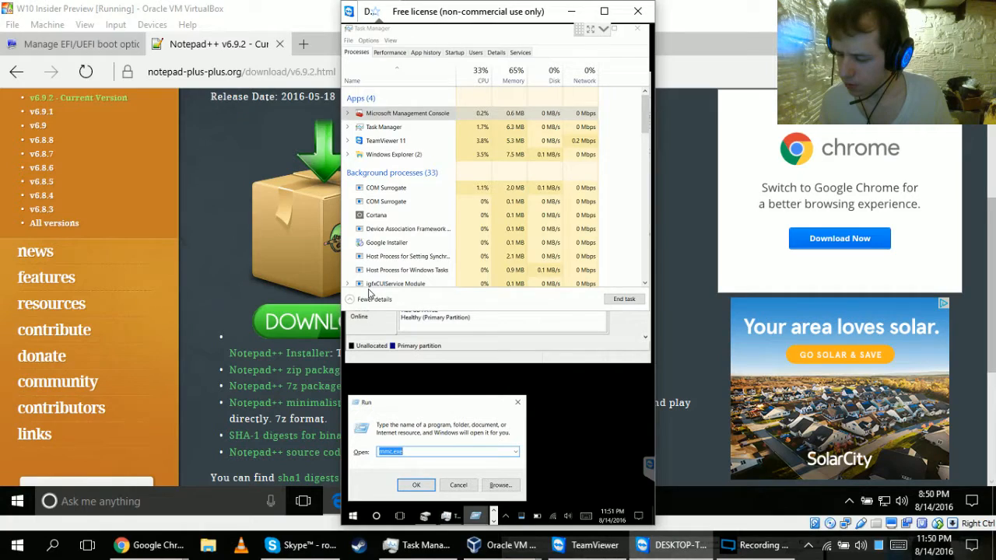
{"action": "right_click", "coordinate": [425, 516]}
{"action": "left_click", "coordinate": [424, 495]}
{"action": "key", "text": "Return"}
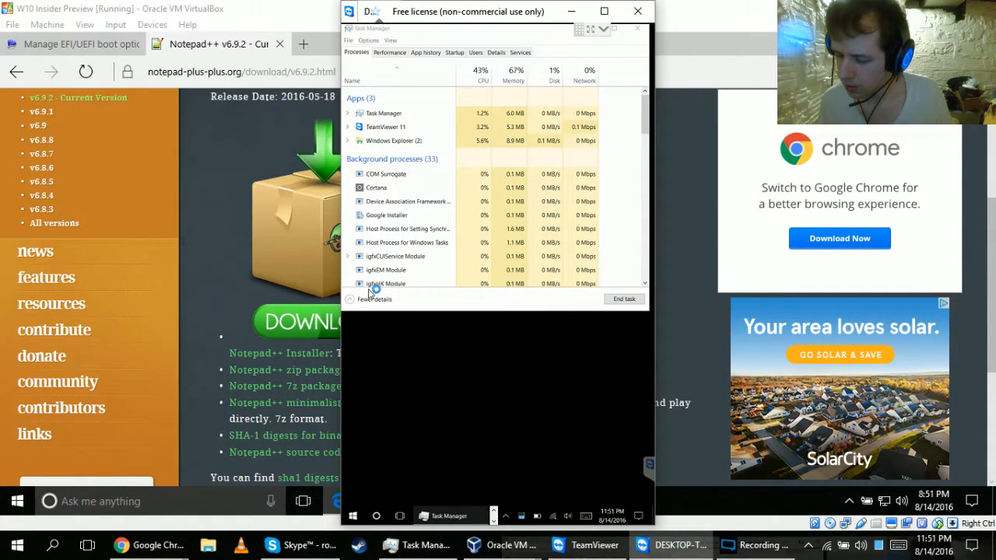
{"action": "key", "text": "Left"}
{"action": "key", "text": "Return"}
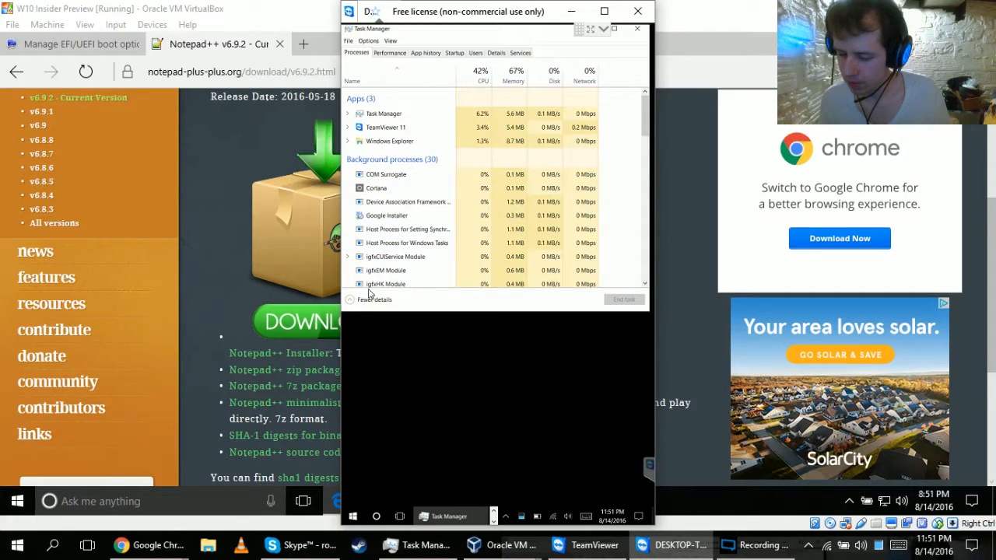
Request an administrator Command Prompt on the remote computer and reopen Disk Management.
{"action": "key", "text": "super+x"}
{"action": "key", "text": "a"}
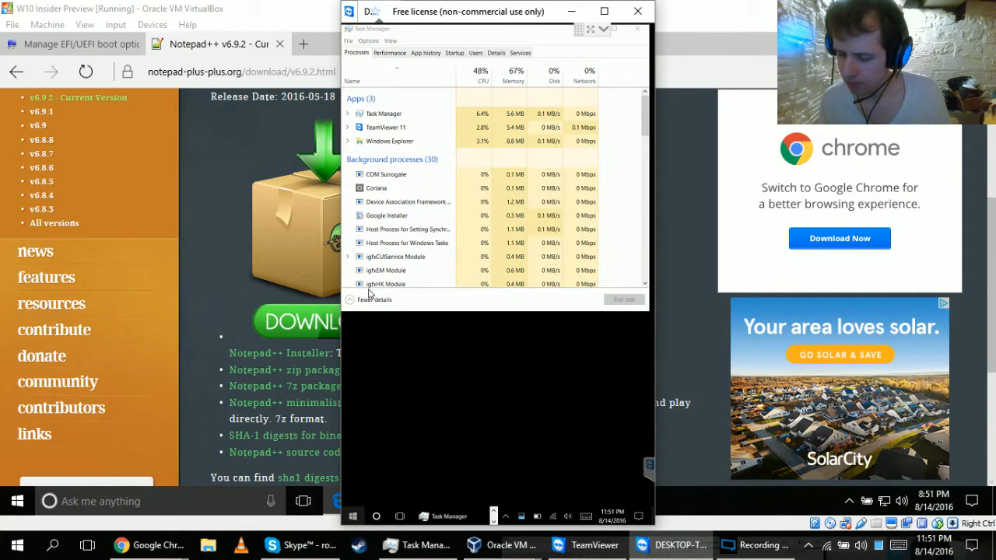
{"action": "key", "text": "super+x"}
{"action": "key", "text": "a"}
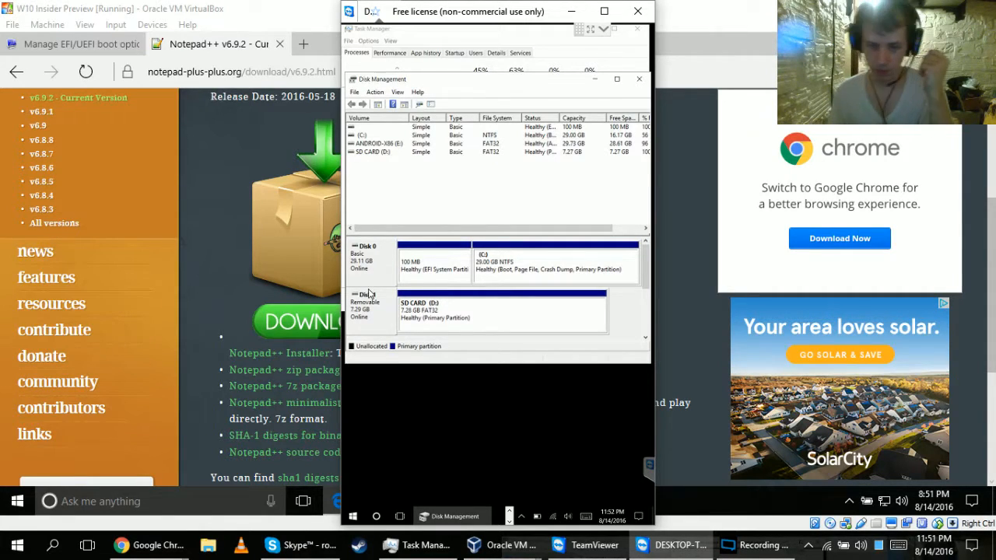
Minimize the virtual machine window and open the Shrink Volume settings for the remote computer's C: partition.
{"action": "right_click", "coordinate": [574, 268]}
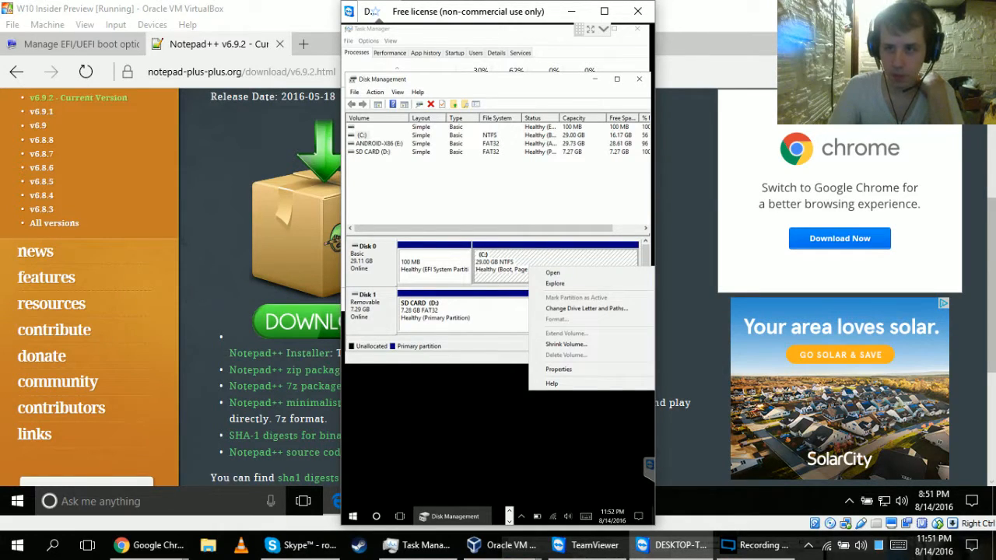
{"action": "left_click", "coordinate": [910, 8]}
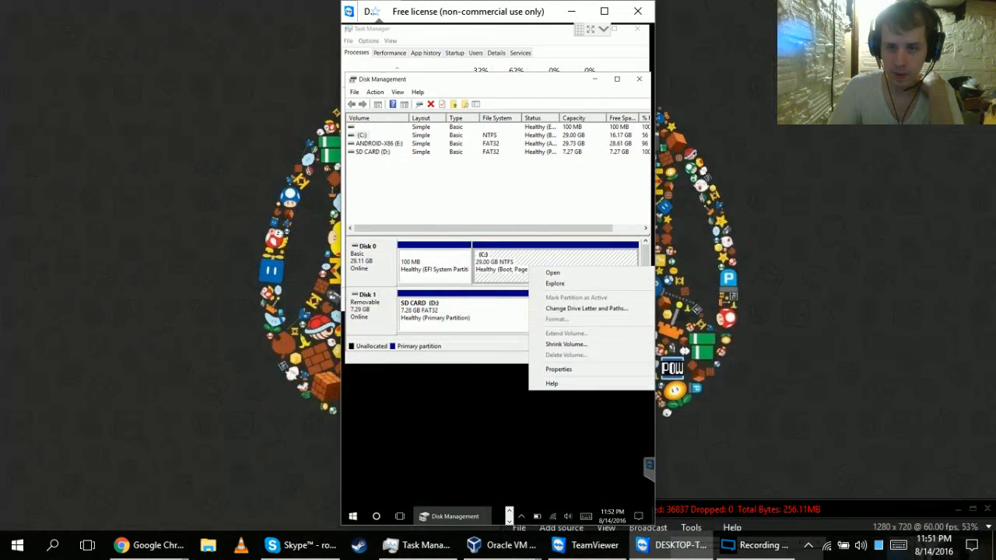
{"action": "left_click", "coordinate": [567, 344]}
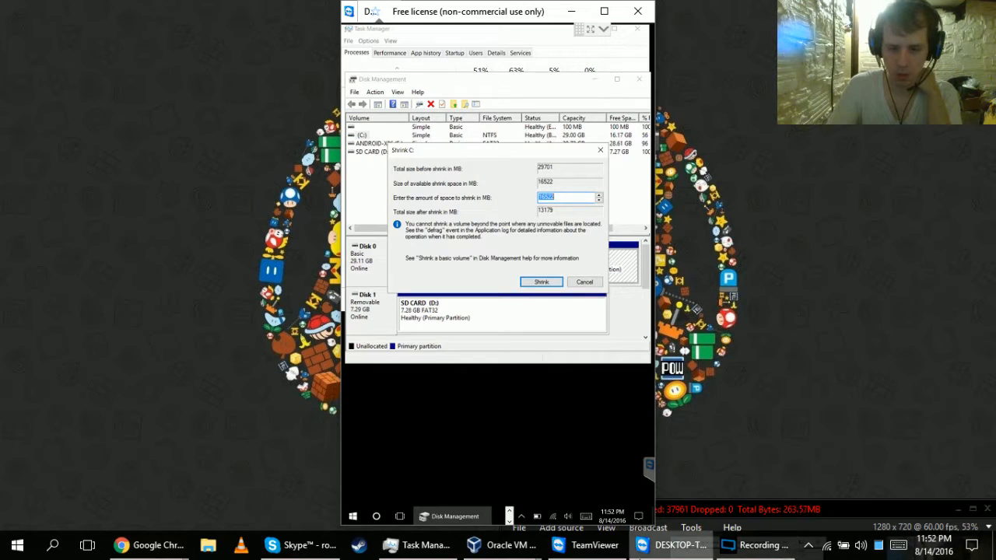
Switch back to the VirtualBox virtual machine and try to close Edge, choosing to always close all tabs.
{"action": "mouse_move", "coordinate": [529, 551]}
{"action": "left_click", "coordinate": [561, 482]}
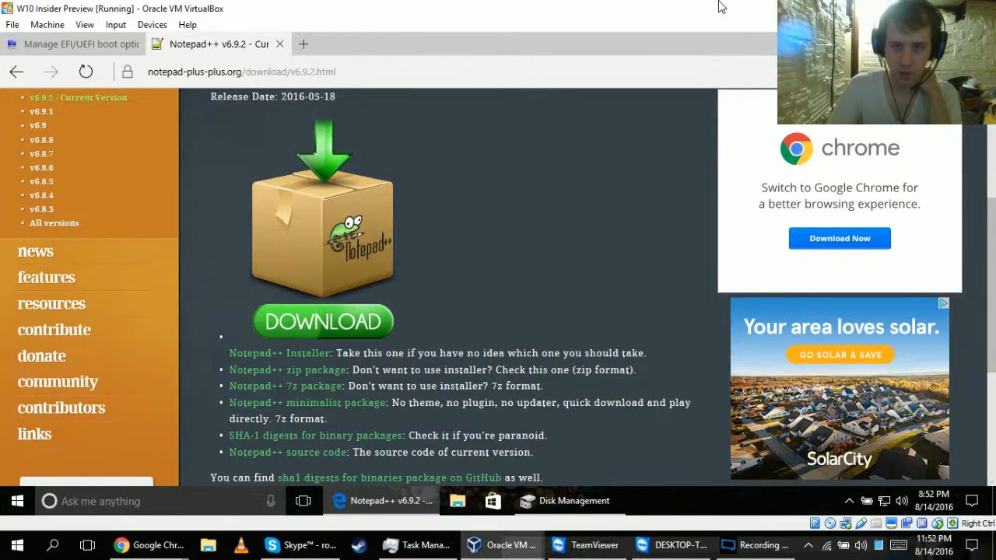
{"action": "left_click", "coordinate": [978, 44]}
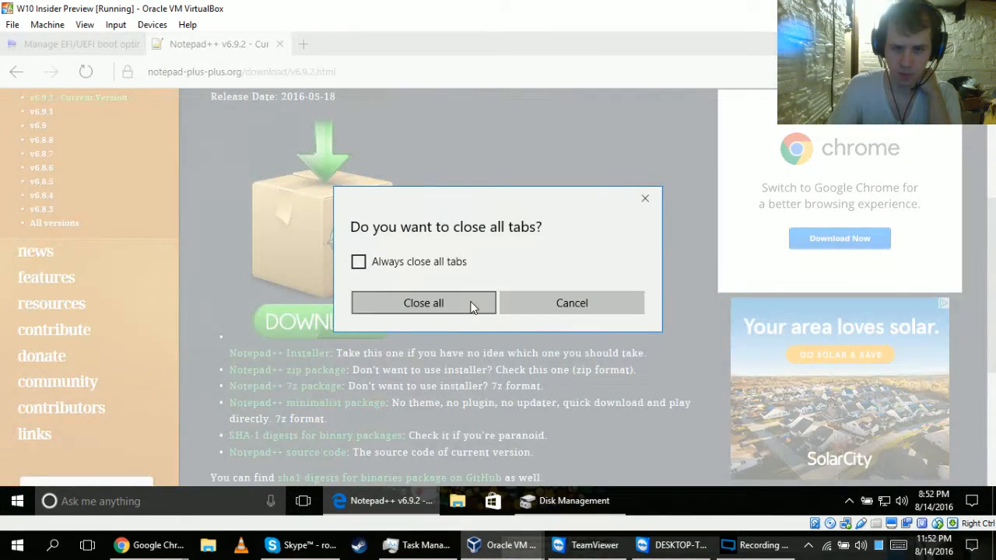
{"action": "left_click", "coordinate": [445, 303]}
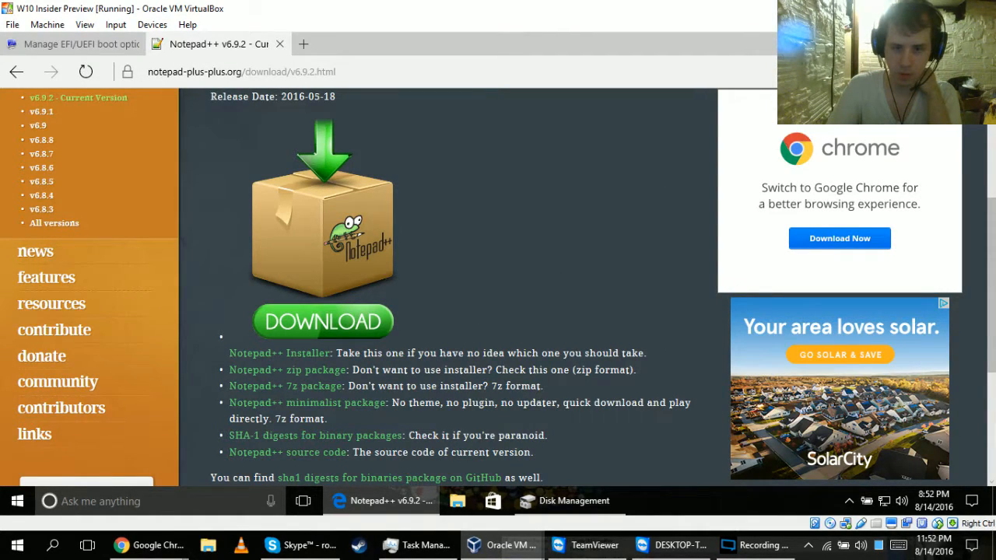
{"action": "left_click", "coordinate": [978, 43]}
{"action": "left_click", "coordinate": [417, 266]}
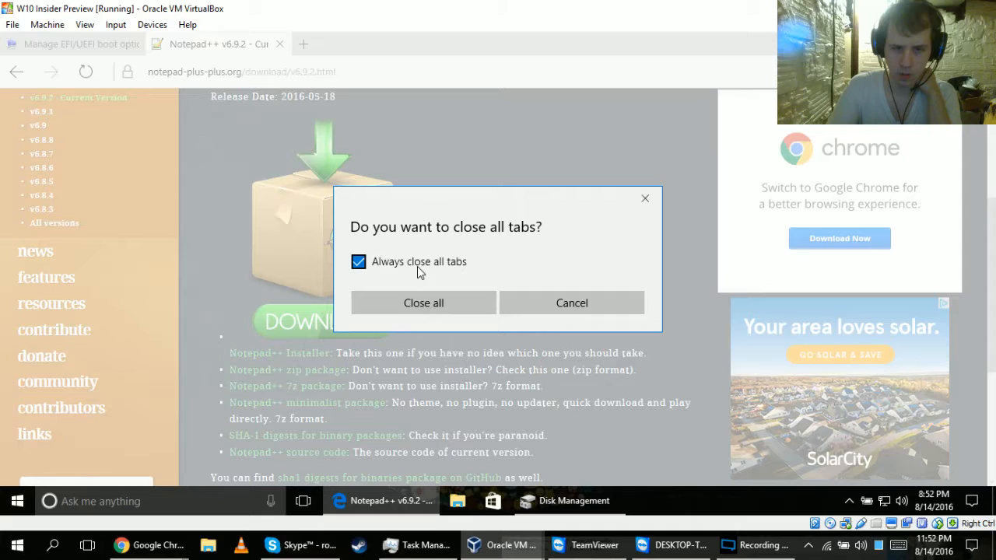
{"action": "left_click", "coordinate": [416, 307]}
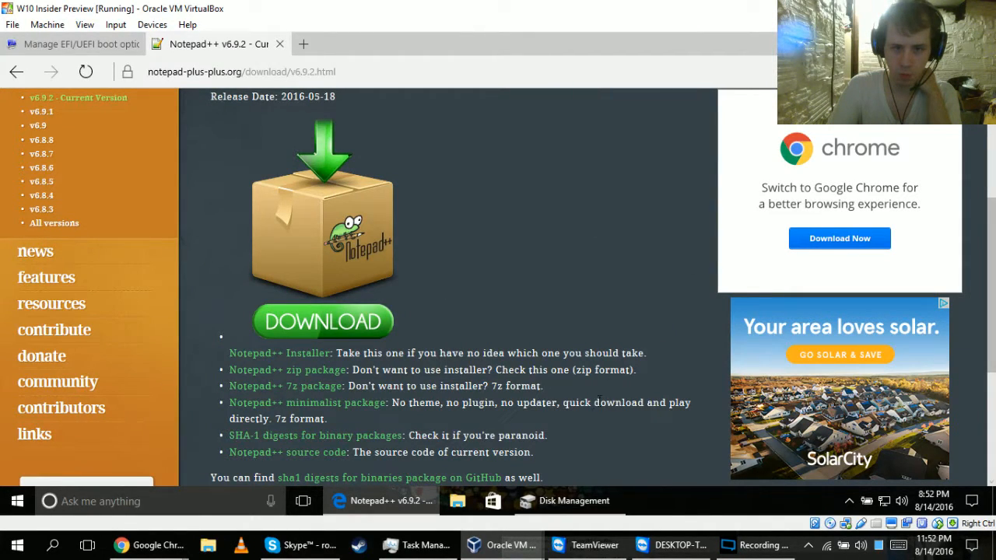
{"action": "right_click", "coordinate": [365, 500]}
{"action": "left_click", "coordinate": [354, 470]}
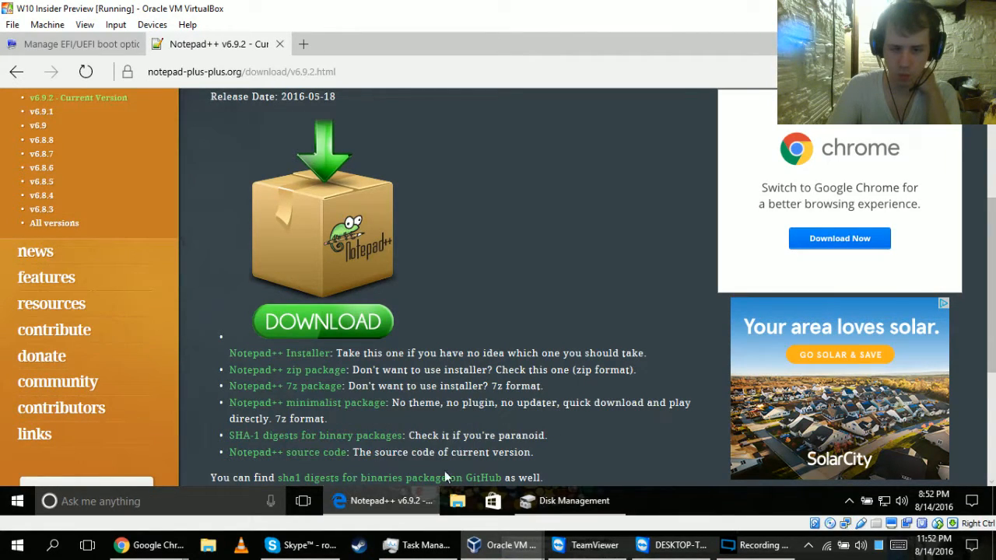
Open Task Manager in the virtual machine, end the Microsoft Edge task, and minimize Task Manager.
{"action": "left_click", "coordinate": [573, 500]}
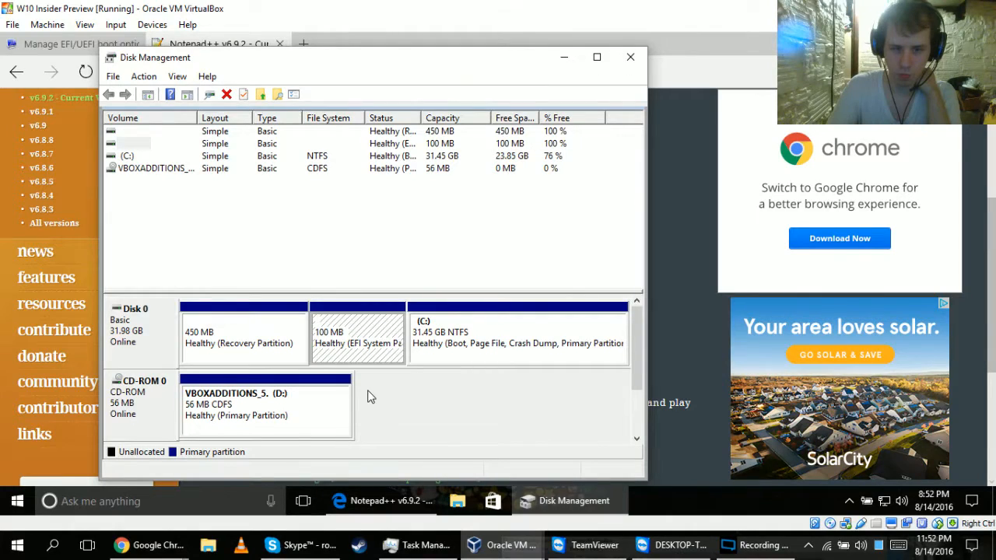
{"action": "right_click", "coordinate": [648, 501]}
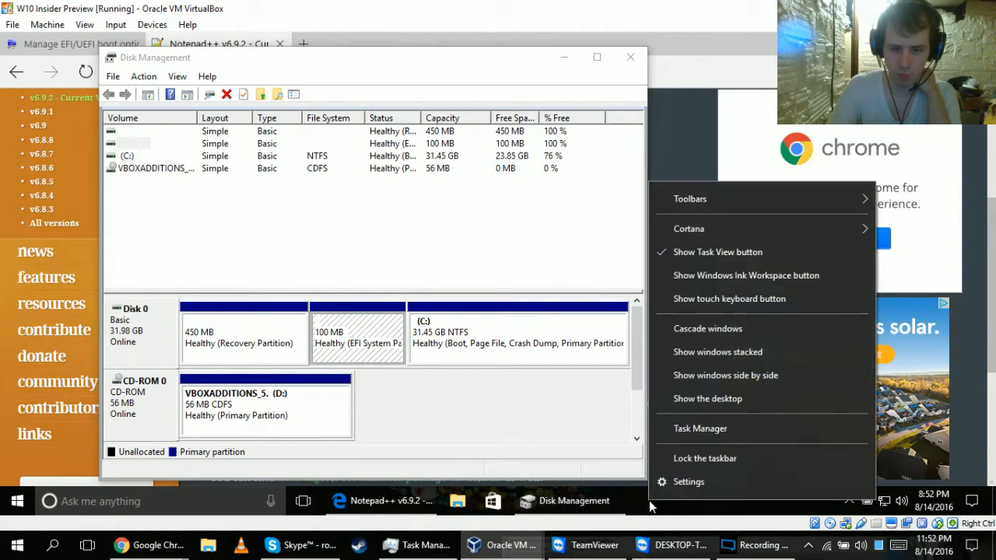
{"action": "left_click", "coordinate": [696, 428]}
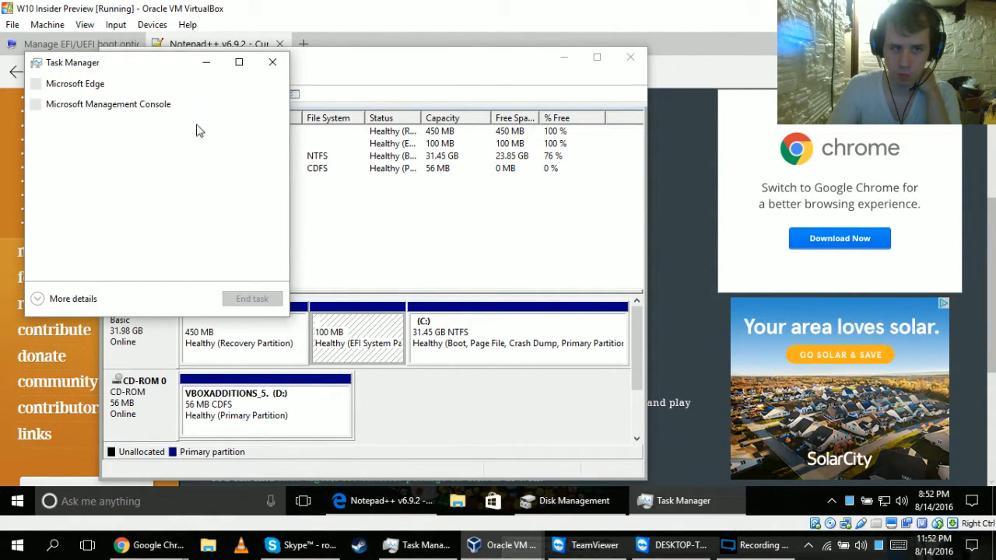
{"action": "left_click", "coordinate": [80, 86]}
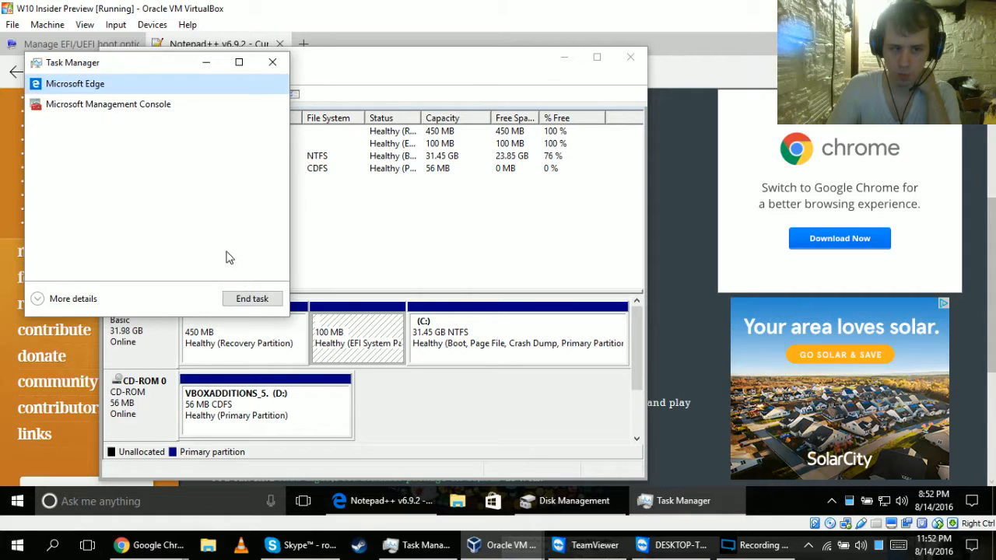
{"action": "left_click", "coordinate": [246, 298]}
{"action": "left_click", "coordinate": [206, 61]}
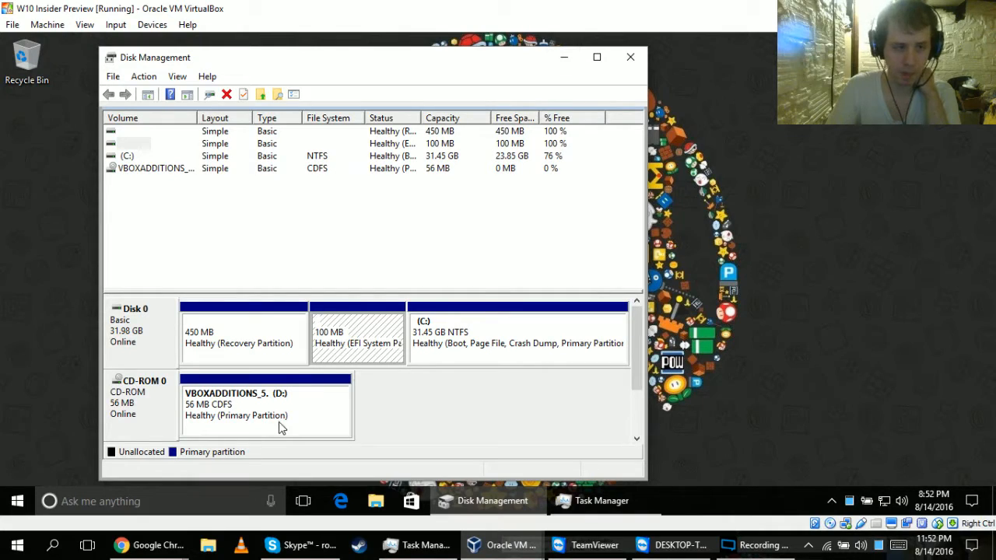
Shrink the virtual machine's C: partition by 10240 MB and switch to the remote computer's TeamViewer window.
{"action": "right_click", "coordinate": [474, 327]}
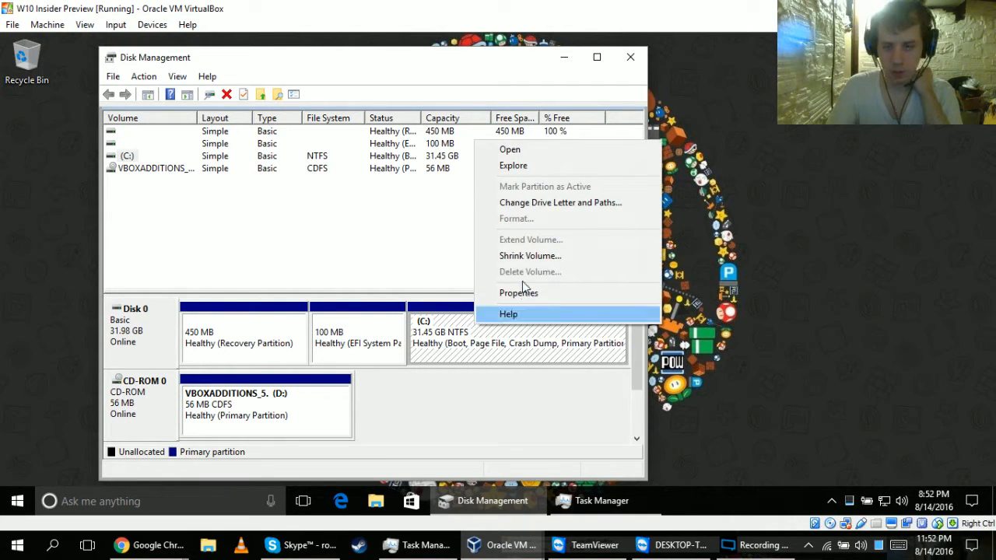
{"action": "left_click", "coordinate": [530, 256]}
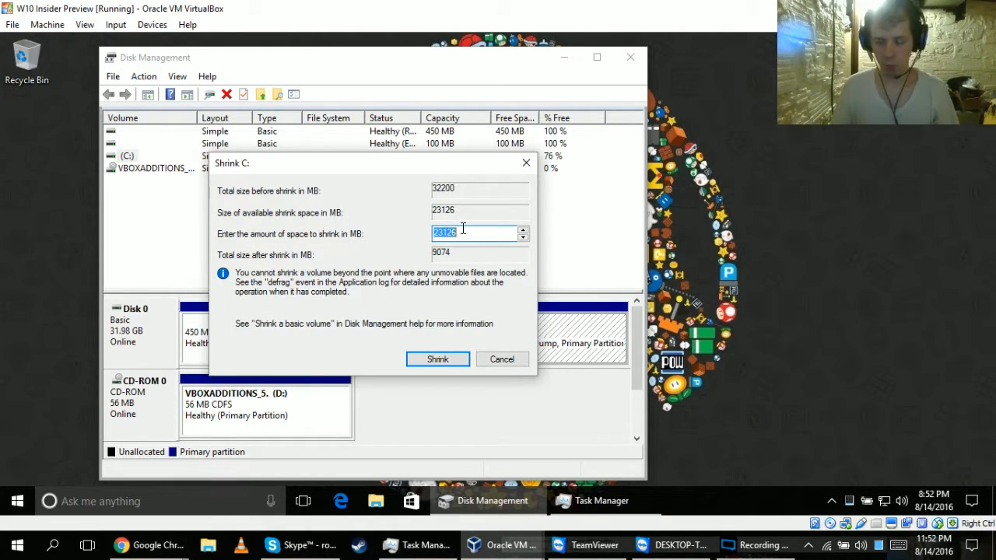
{"action": "key", "text": "BackSpace"}
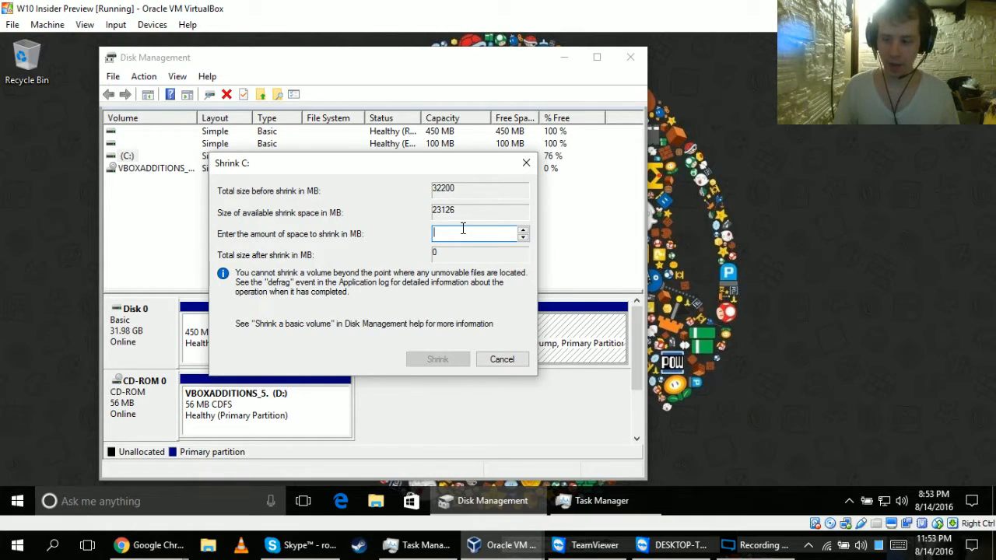
{"action": "type", "text": "10240"}
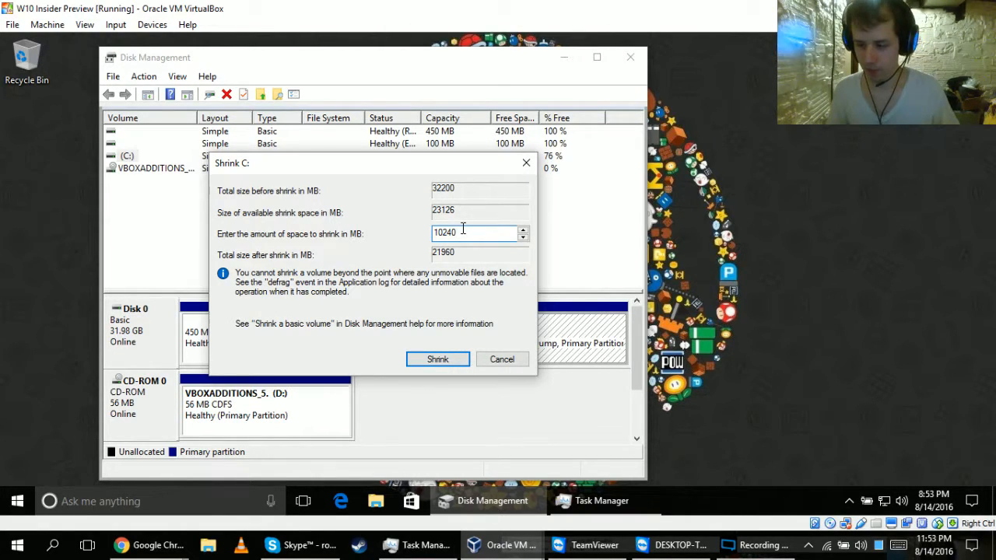
{"action": "left_click", "coordinate": [436, 361]}
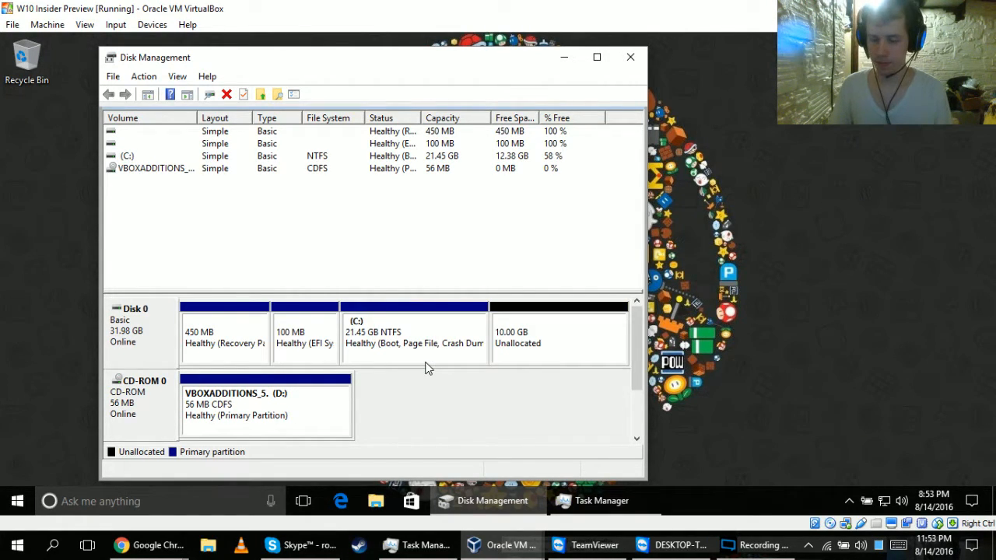
{"action": "left_click", "coordinate": [680, 546]}
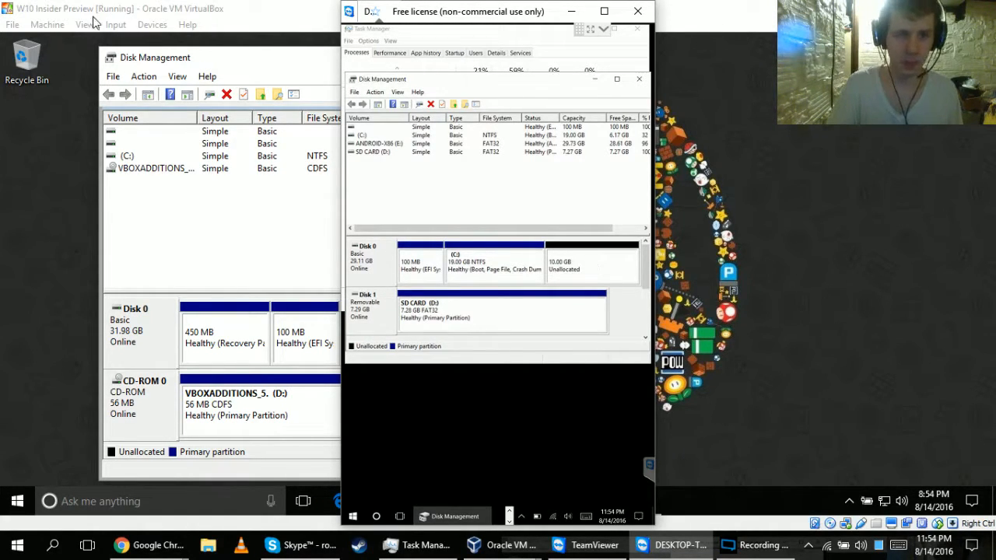
Return to the VirtualBox machine and mount the 32-bit Remix OS for PC Android M ISO in its optical drive.
{"action": "left_click", "coordinate": [151, 24]}
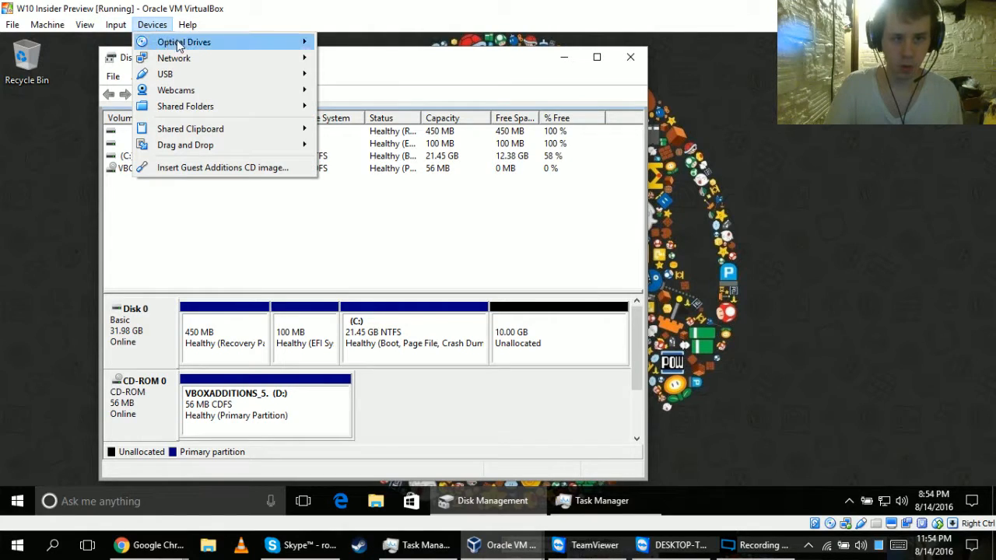
{"action": "mouse_move", "coordinate": [228, 42]}
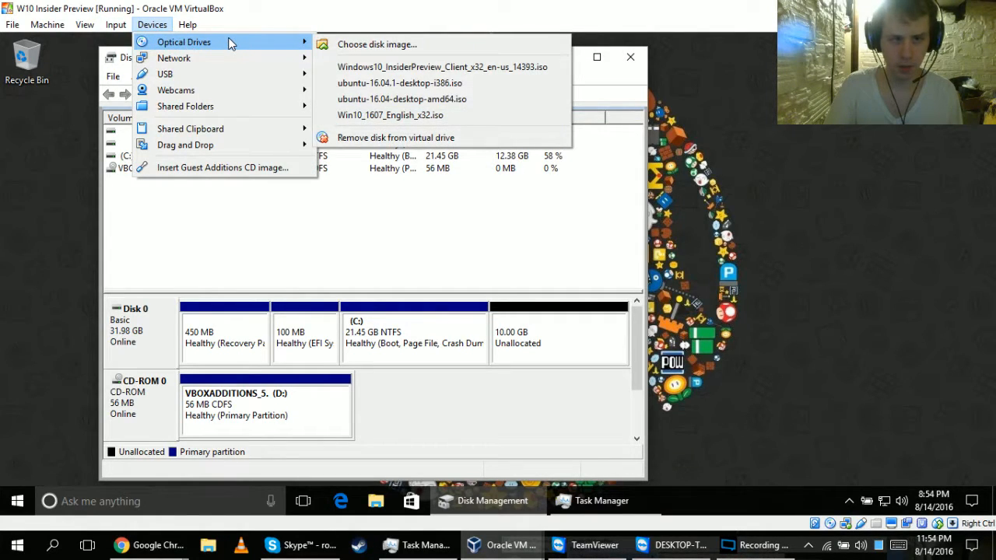
{"action": "left_click", "coordinate": [347, 47]}
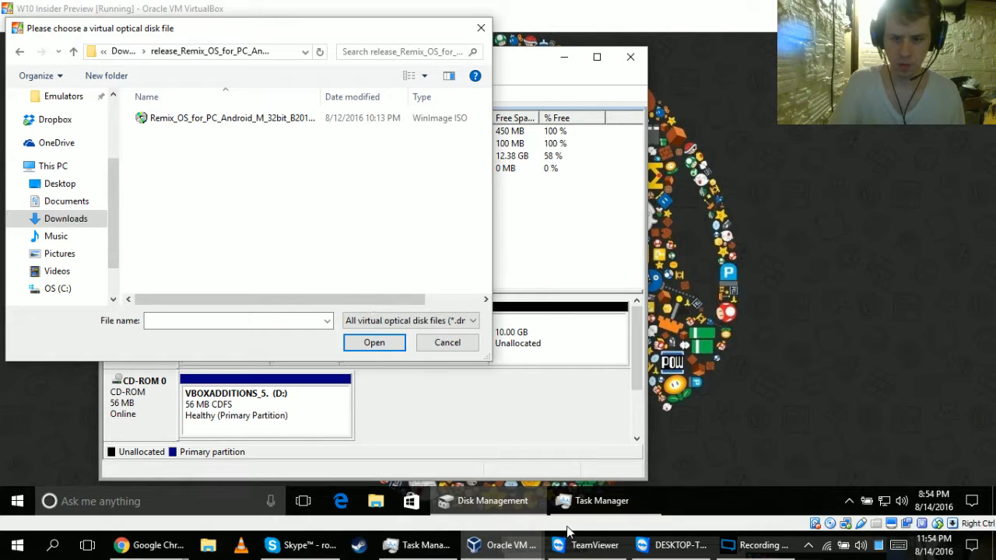
{"action": "left_click", "coordinate": [758, 545]}
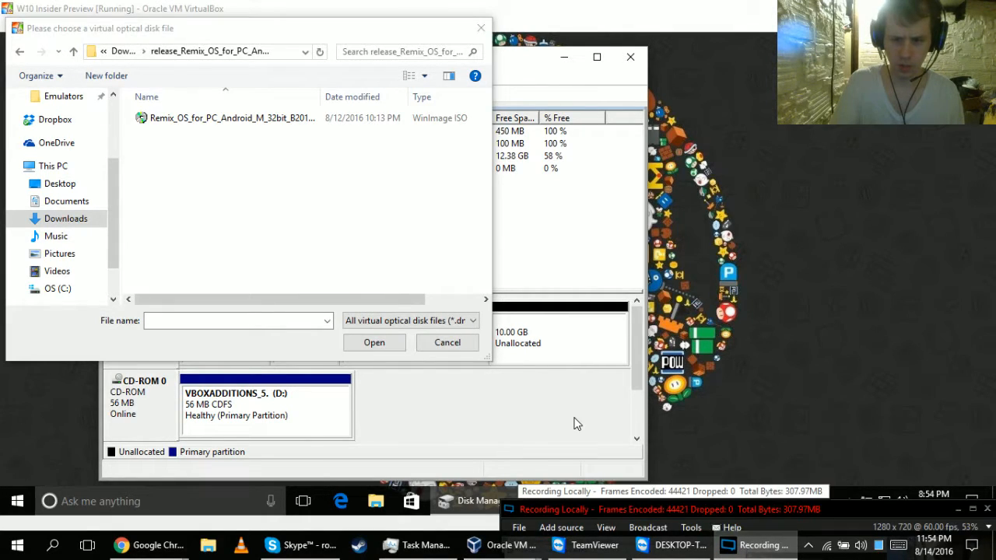
{"action": "double_click", "coordinate": [228, 118]}
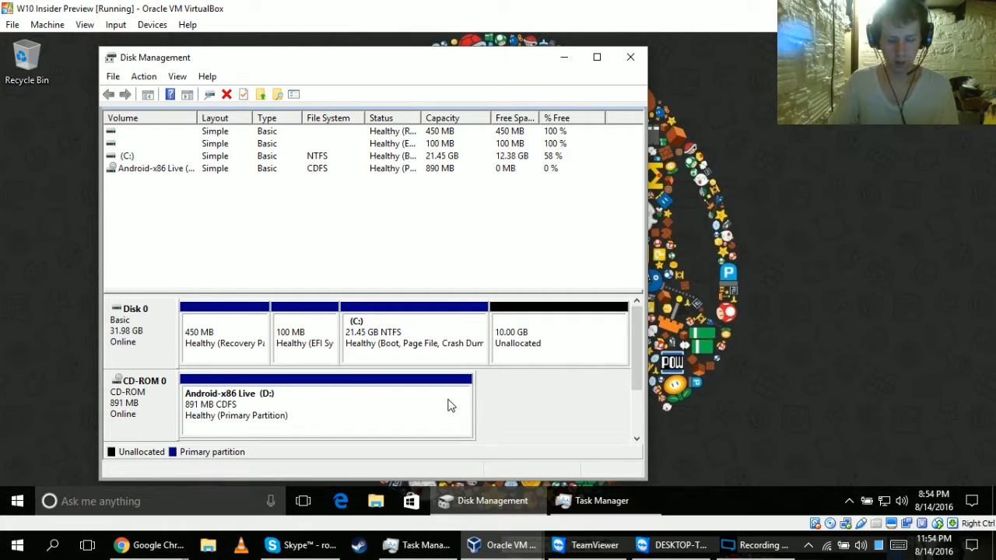
Start a new simple volume in the unallocated space on Disk 0, accepting the default size and drive letter E.
{"action": "right_click", "coordinate": [567, 335]}
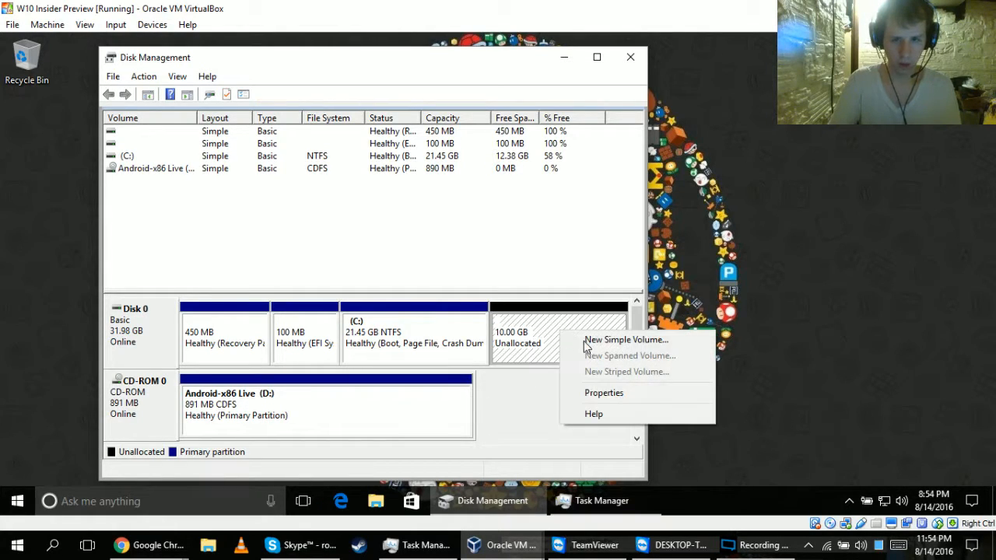
{"action": "left_click", "coordinate": [589, 337]}
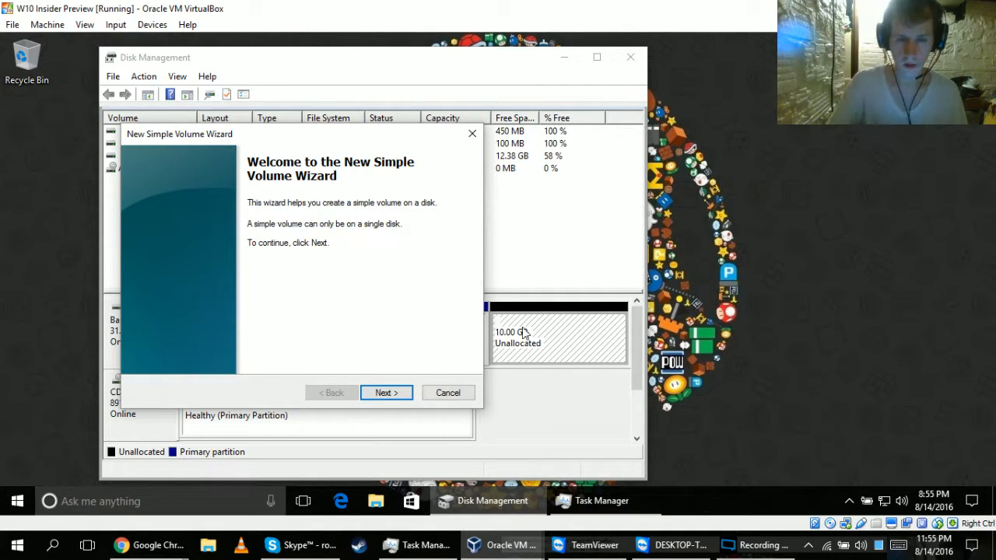
{"action": "left_click", "coordinate": [401, 394]}
{"action": "left_click", "coordinate": [385, 393]}
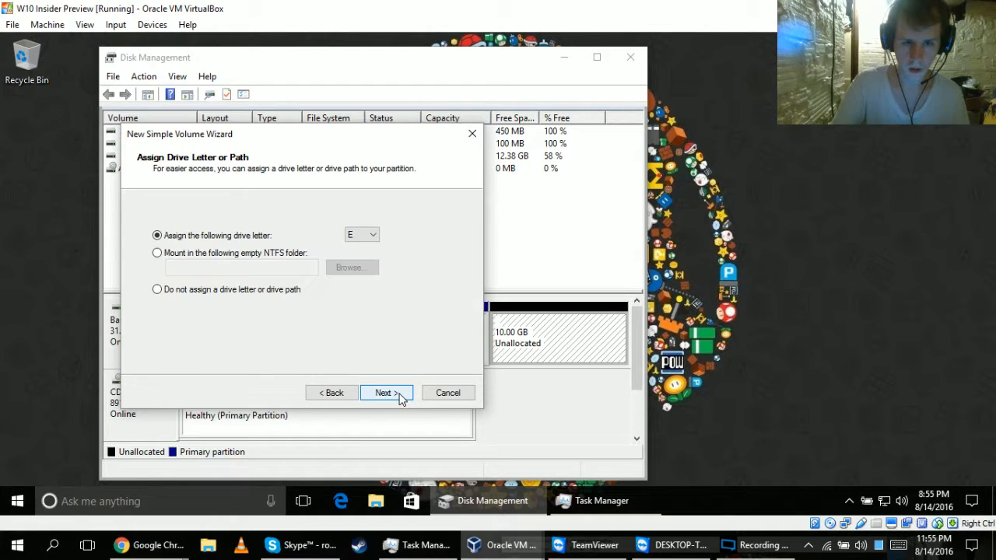
{"action": "left_click", "coordinate": [401, 396]}
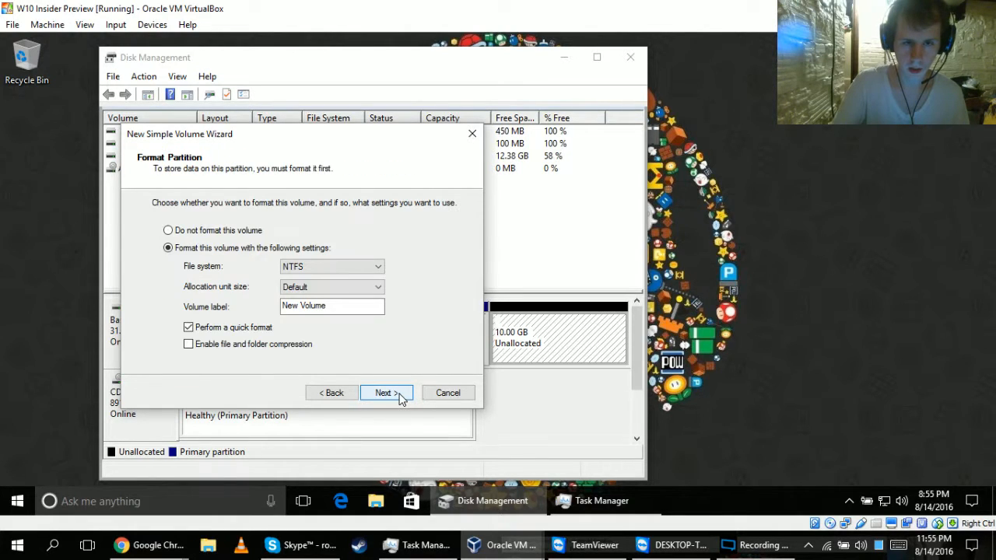
Format the new volume as FAT32 with the label Remix OS, finish the wizard, and dismiss the removable drive notification.
{"action": "left_click", "coordinate": [344, 269]}
{"action": "left_click", "coordinate": [340, 283]}
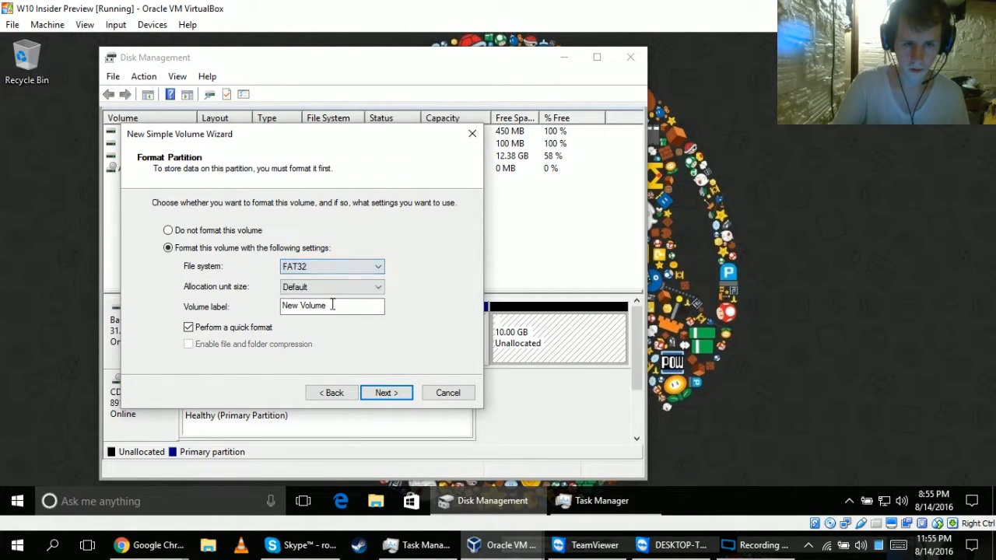
{"action": "left_click", "coordinate": [331, 308]}
{"action": "key", "text": "ctrl+a"}
{"action": "type", "text": "Rem"}
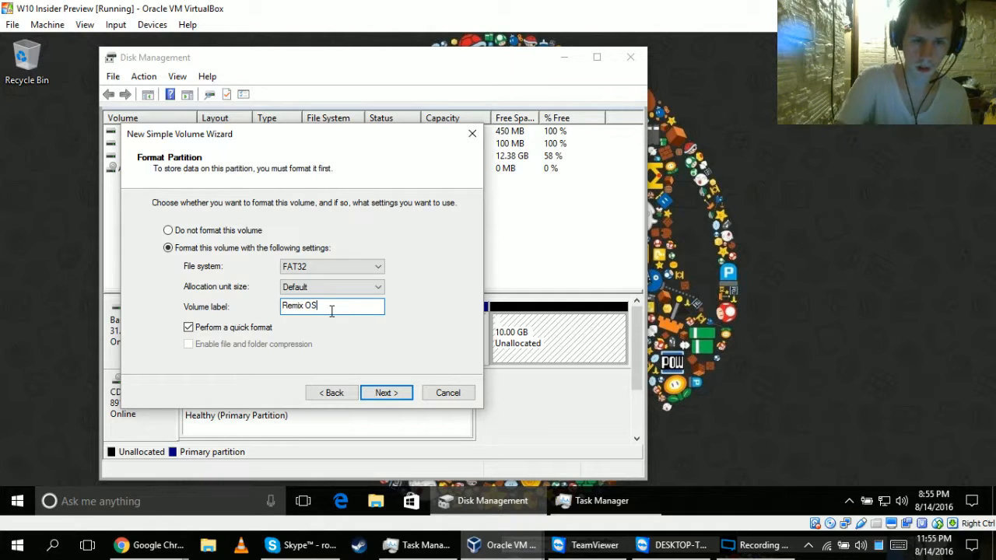
{"action": "left_click", "coordinate": [385, 392]}
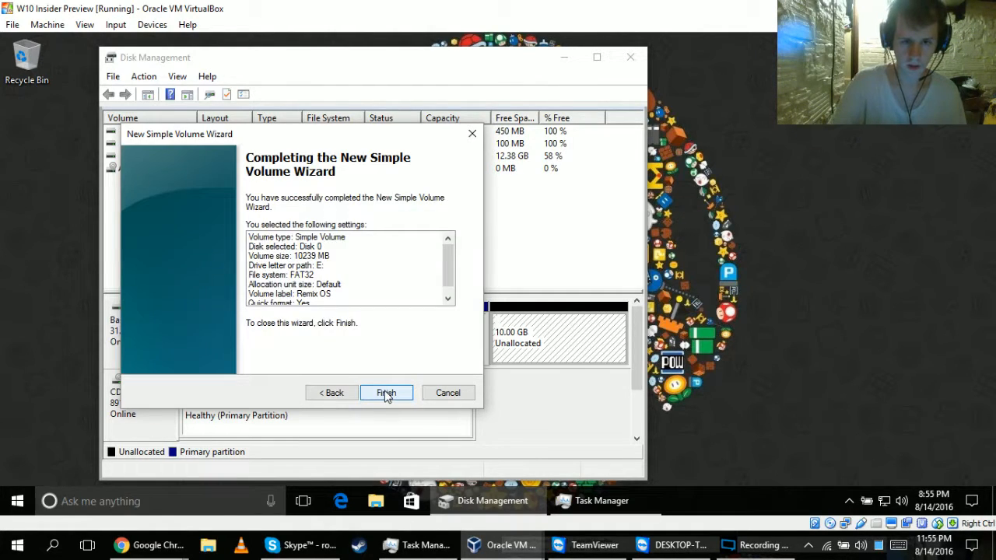
{"action": "left_click", "coordinate": [384, 392]}
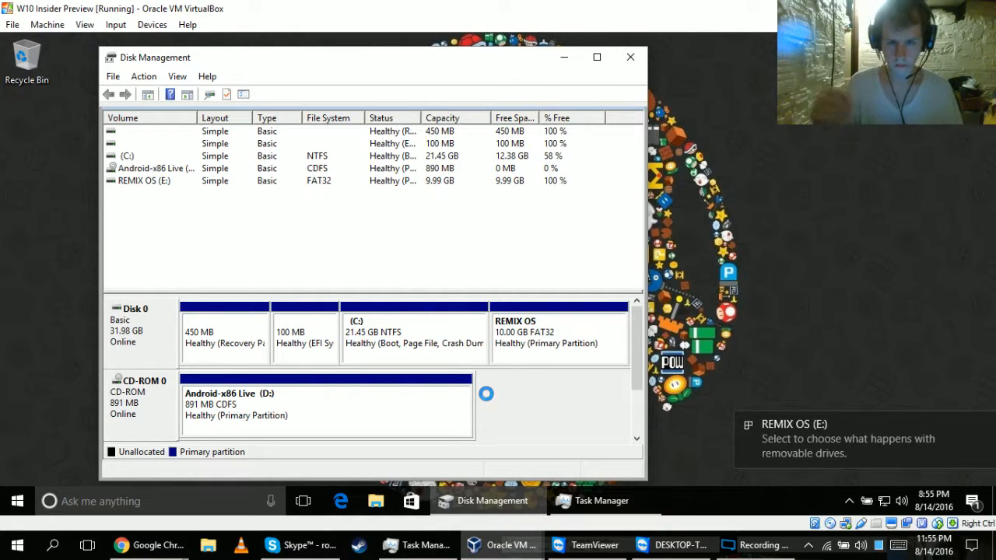
{"action": "left_click", "coordinate": [983, 427]}
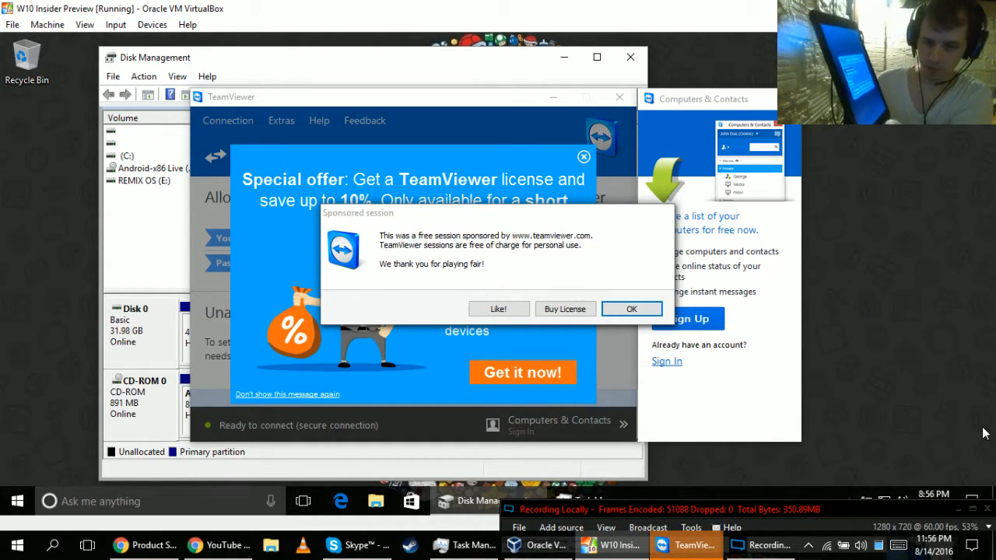
Move the recording program's window up into full view and switch the recording to Scene 3.
{"action": "left_click_drag", "start_coordinate": [851, 515], "coordinate": [720, 160]}
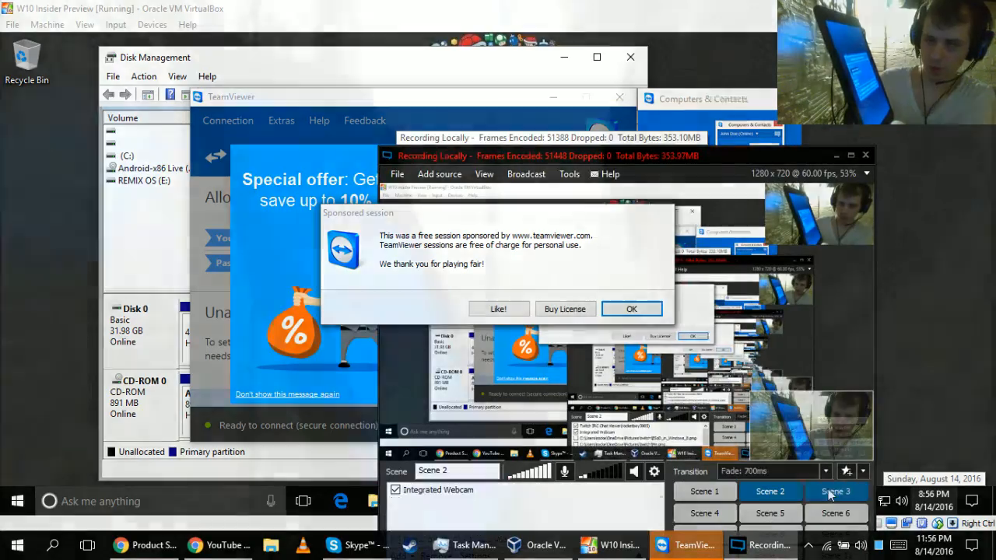
{"action": "left_click", "coordinate": [831, 495]}
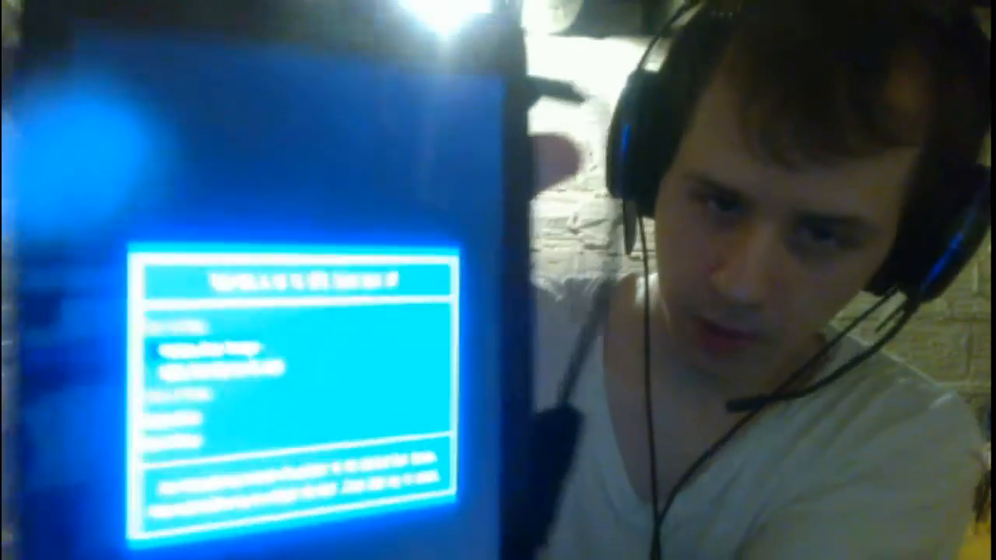
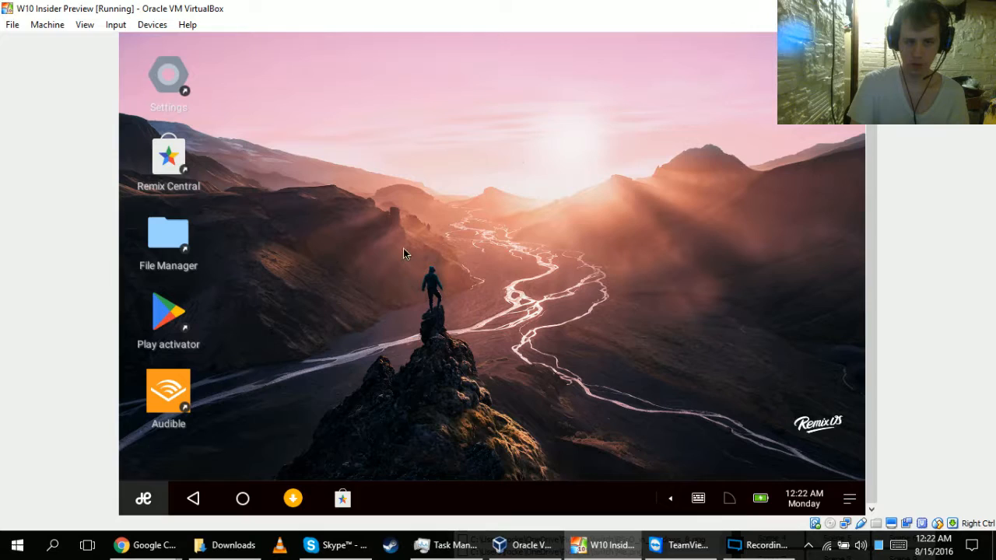
Open the Remix OS start menu, release the captured input, and reset the virtual machine.
{"action": "key", "text": "super"}
{"action": "key", "text": "ctrl"}
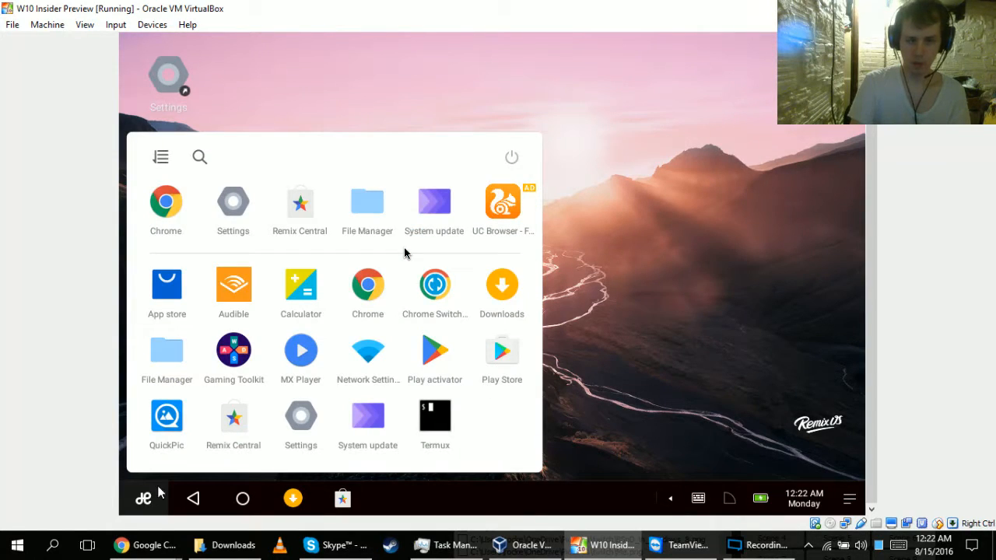
{"action": "left_click", "coordinate": [45, 26]}
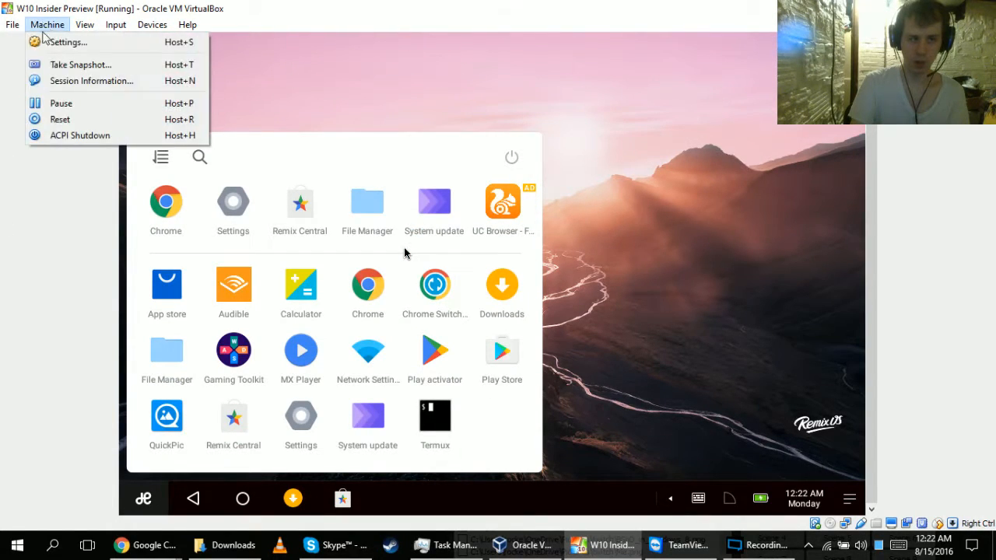
{"action": "left_click", "coordinate": [56, 120]}
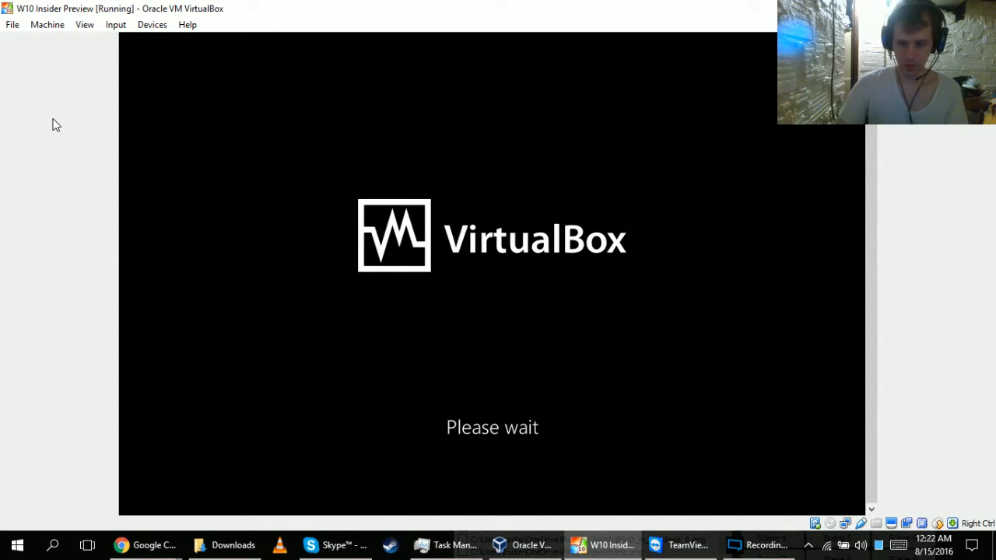
Minimize the virtual machine window and pause the local recording in the recording program.
{"action": "left_click", "coordinate": [601, 549]}
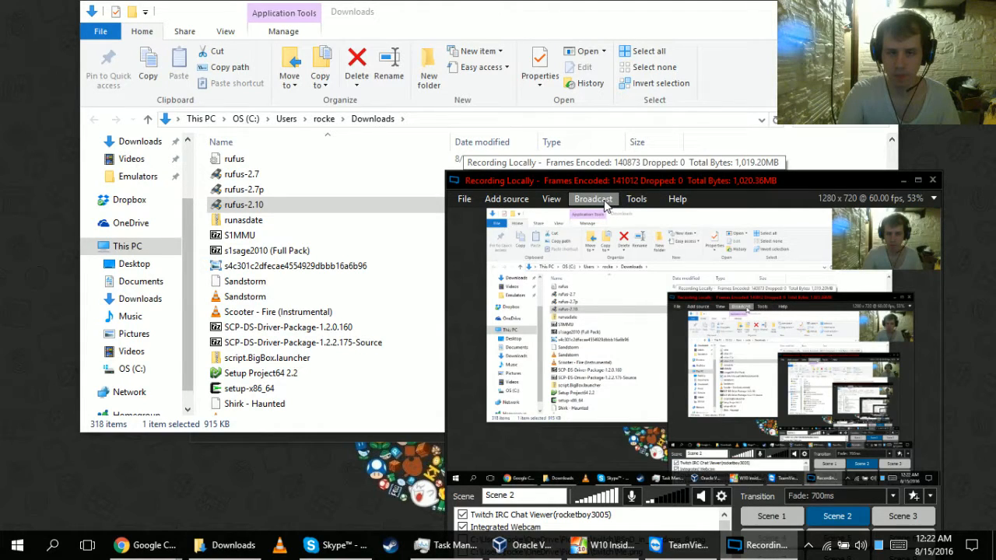
{"action": "left_click", "coordinate": [675, 199]}
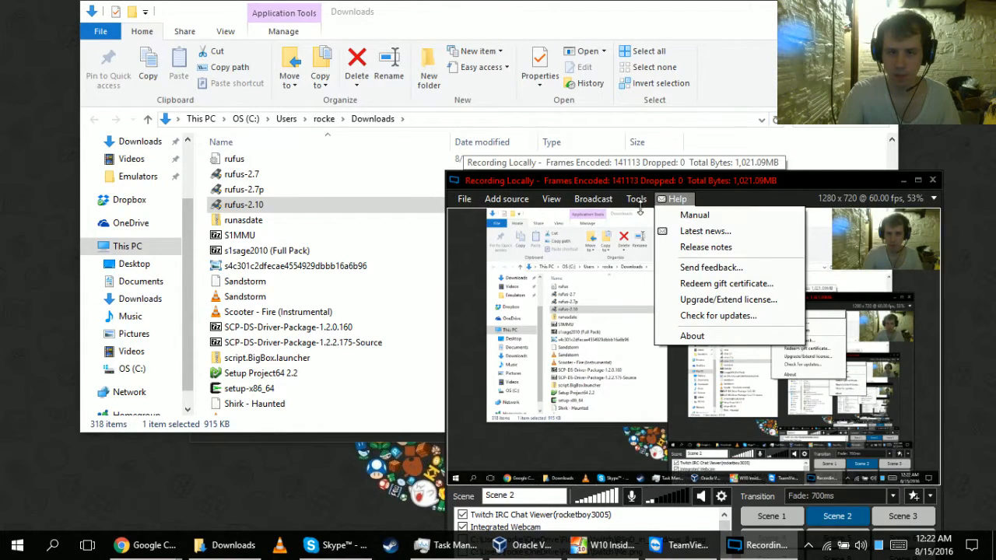
{"action": "left_click", "coordinate": [636, 205]}
{"action": "left_click", "coordinate": [597, 203]}
{"action": "left_click", "coordinate": [597, 203]}
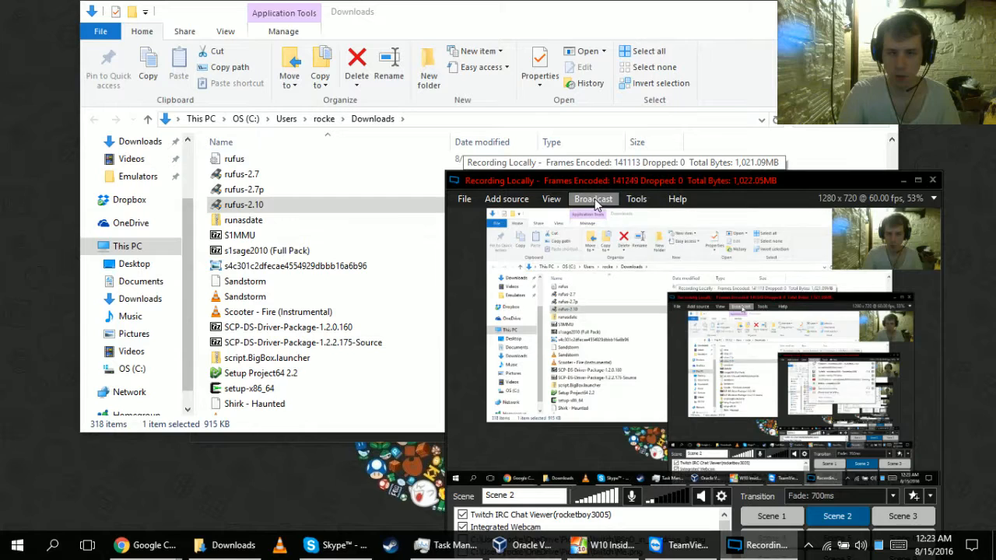
{"action": "left_click", "coordinate": [595, 202]}
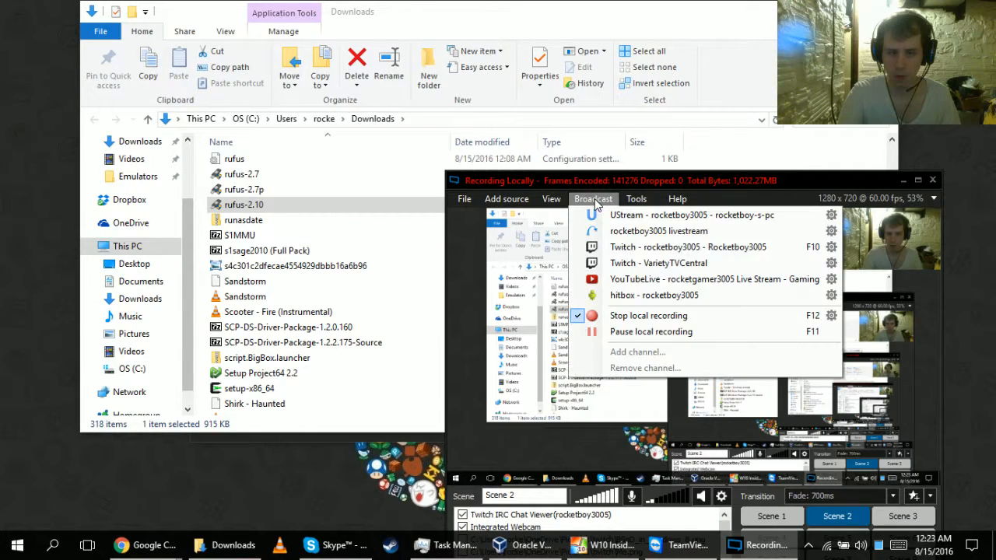
{"action": "left_click", "coordinate": [612, 332]}
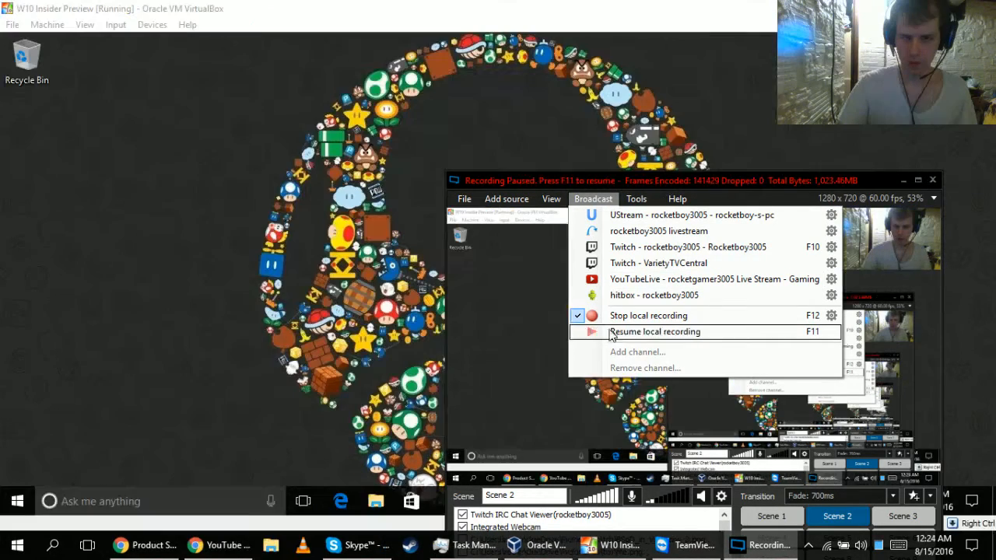
{"action": "left_click", "coordinate": [612, 331]}
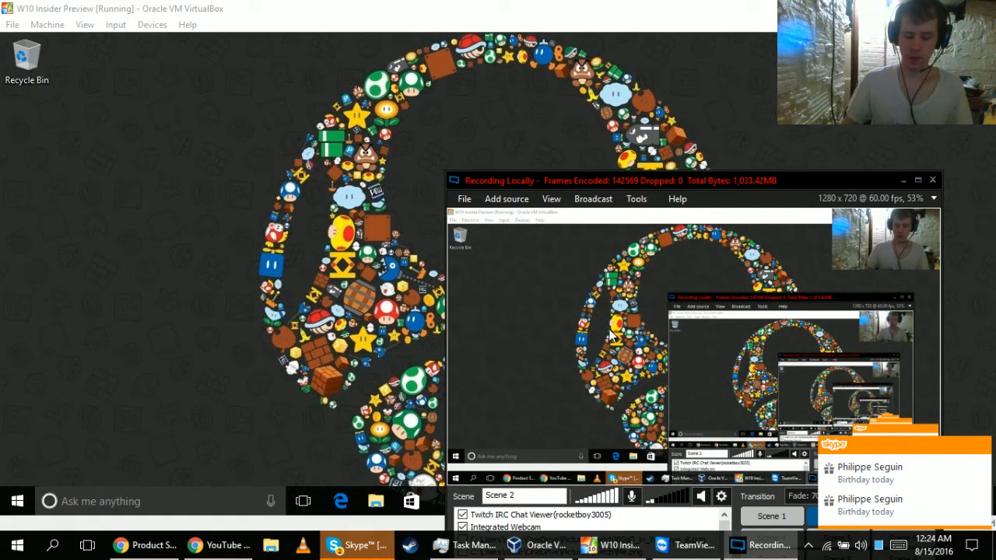
Return to the Windows 10 virtual machine and toggle its mouse integration.
{"action": "left_click", "coordinate": [5, 499]}
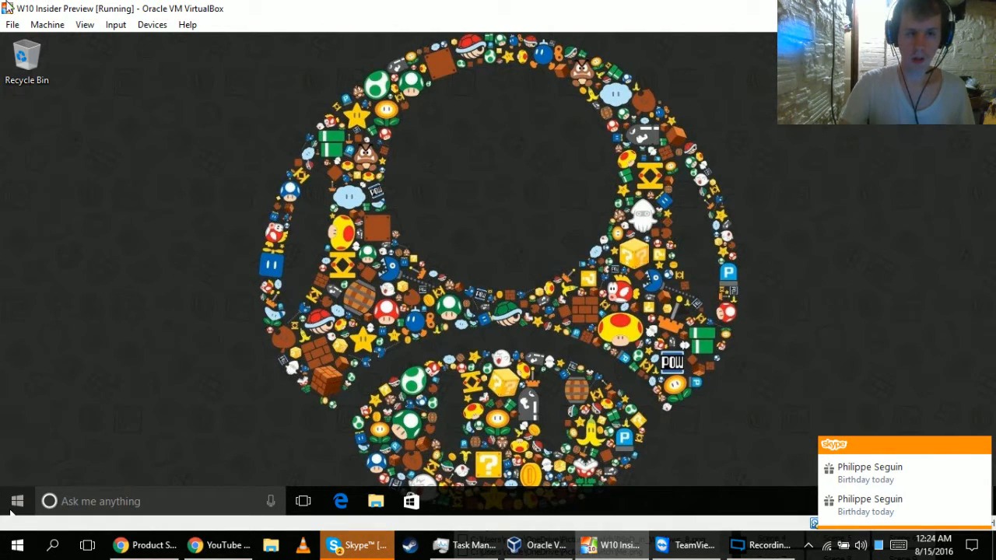
{"action": "left_click", "coordinate": [140, 24]}
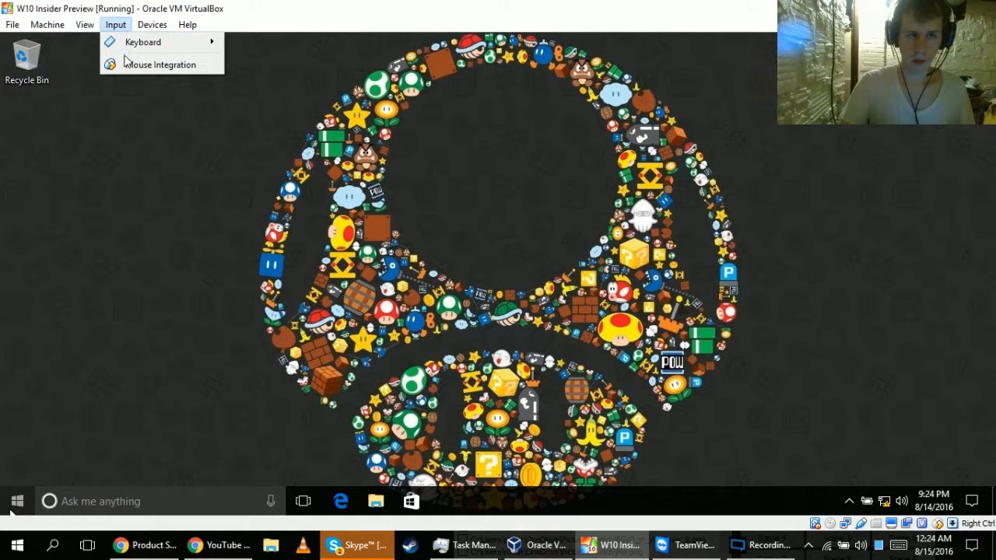
{"action": "left_click", "coordinate": [129, 68]}
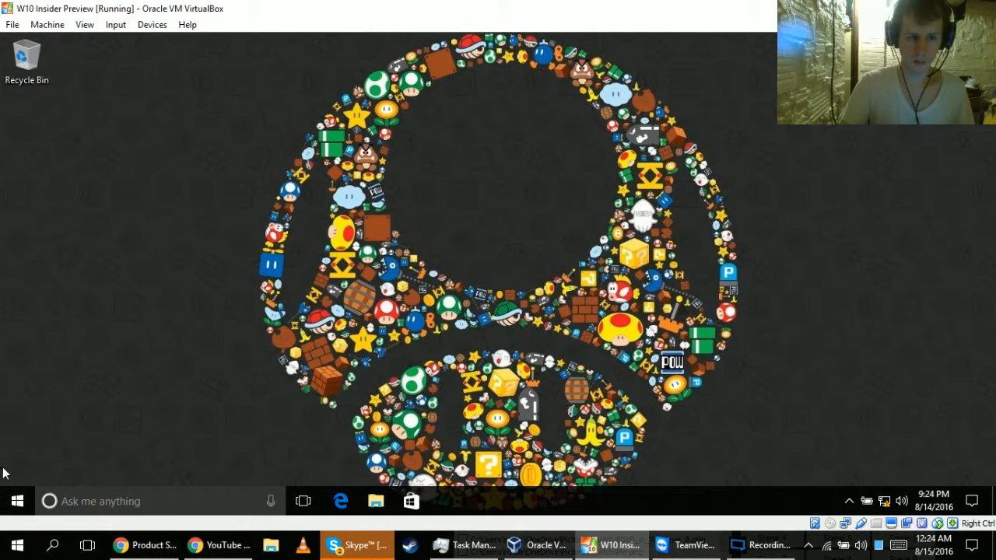
Launch EasyUEFI in the Windows 10 guest, allow it to make changes, and dismiss the update check.
{"action": "left_click", "coordinate": [17, 501]}
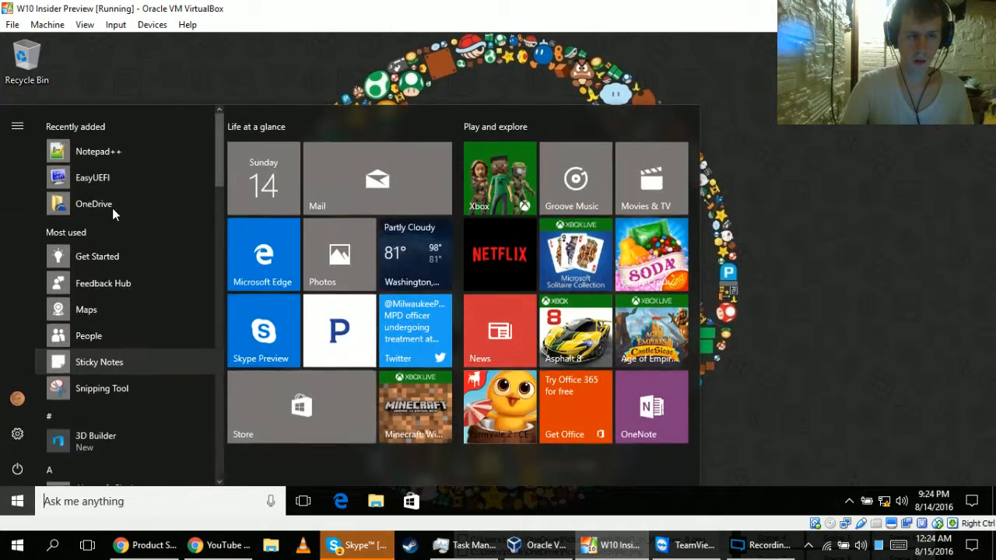
{"action": "left_click", "coordinate": [109, 176]}
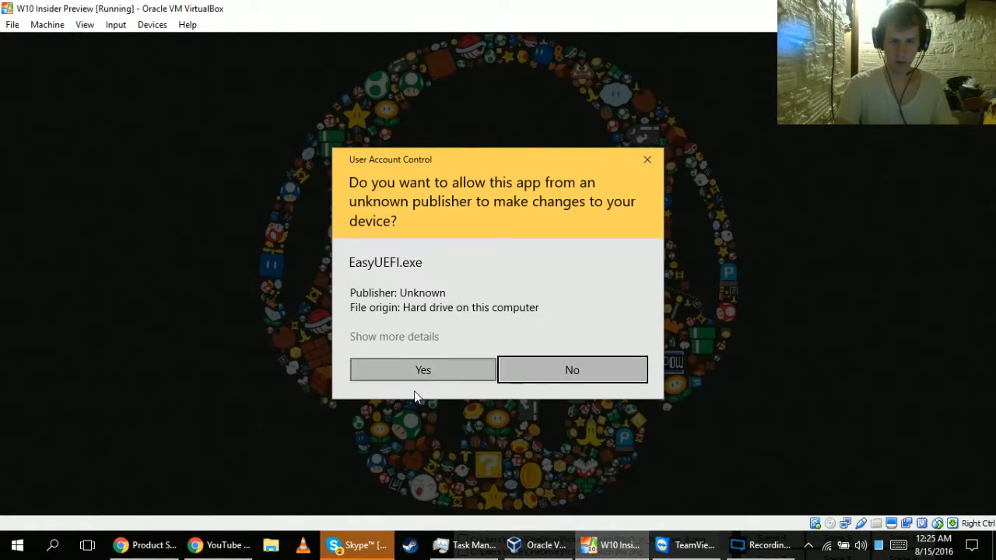
{"action": "left_click", "coordinate": [417, 369]}
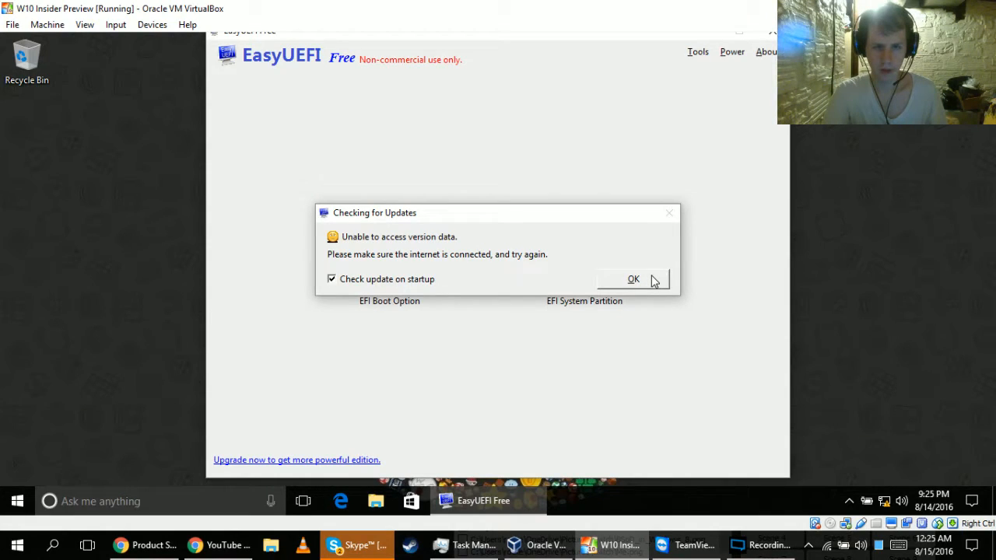
{"action": "left_click", "coordinate": [653, 282]}
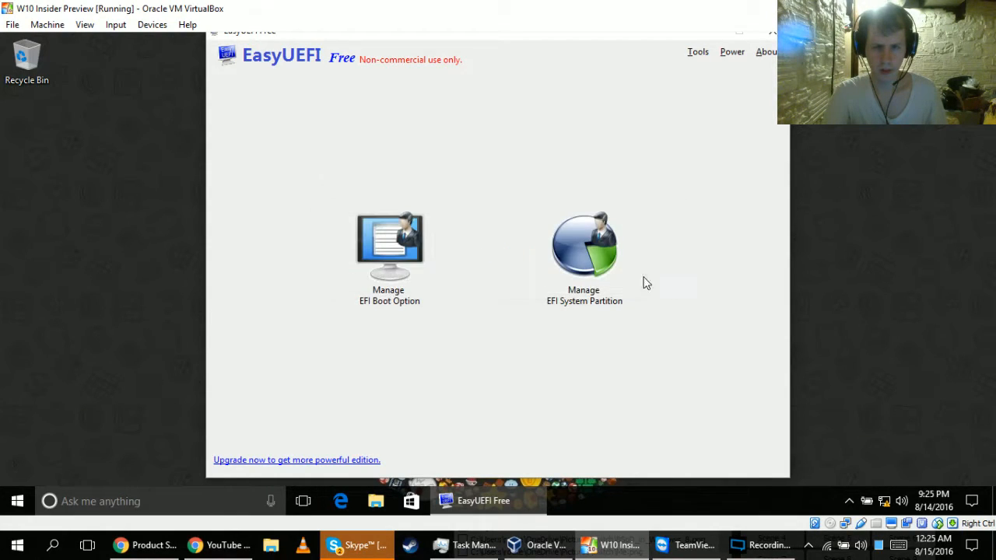
Start a new EFI boot option on Disk 0's FAT EFI system partition with the type Linux or other OS.
{"action": "left_click", "coordinate": [407, 283]}
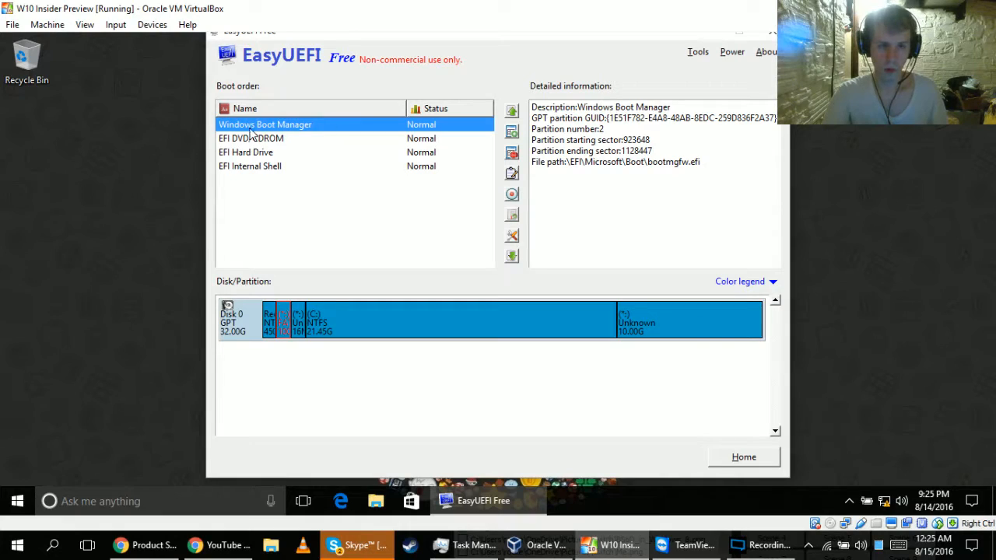
{"action": "left_click", "coordinate": [511, 132]}
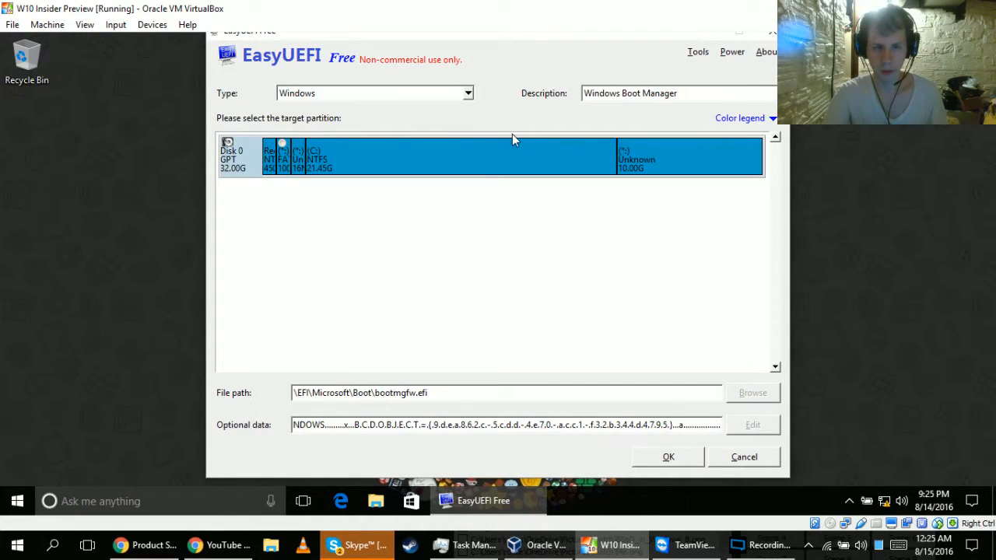
{"action": "left_click", "coordinate": [282, 143]}
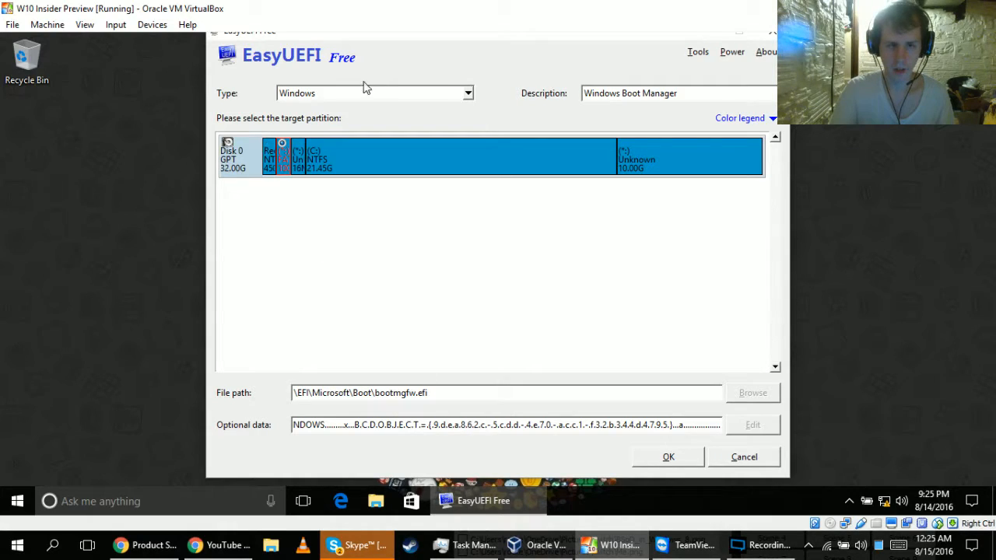
{"action": "left_click", "coordinate": [467, 94]}
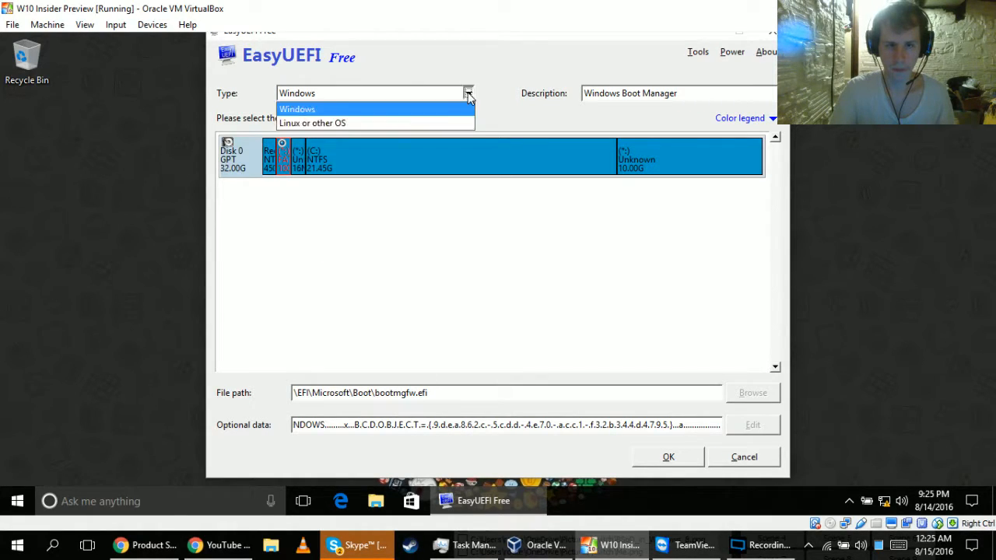
{"action": "left_click", "coordinate": [449, 128]}
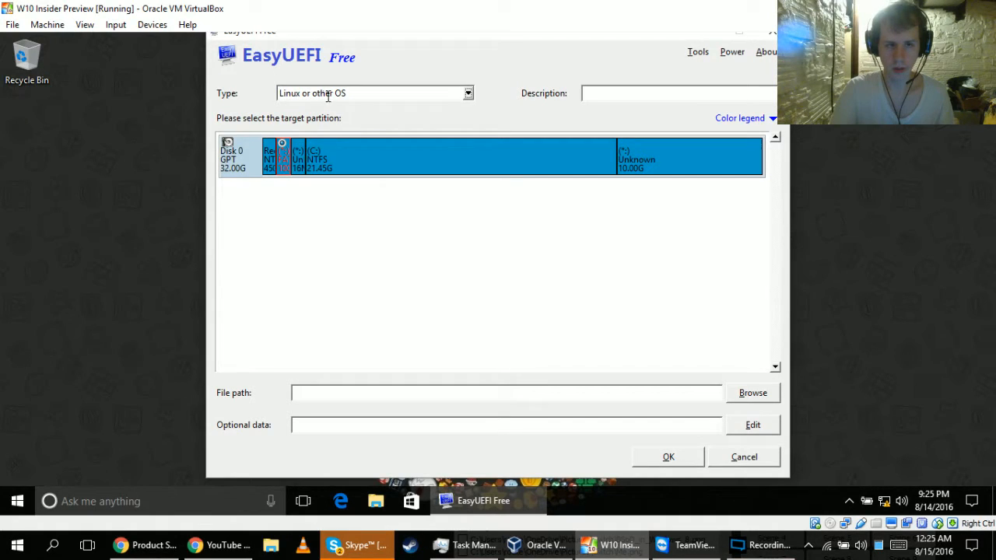
Set the new boot entry's description to Remix OS.
{"action": "left_click", "coordinate": [613, 93]}
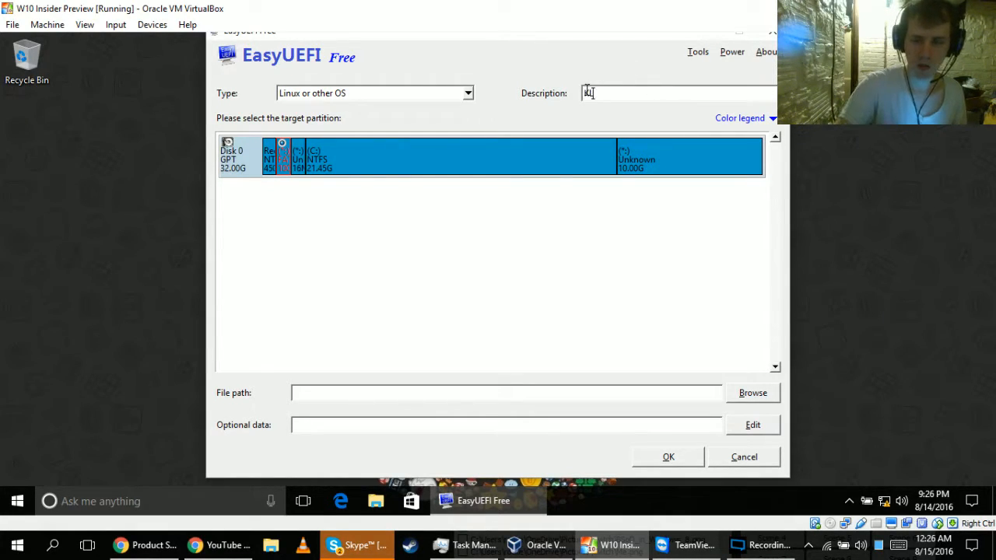
{"action": "type", "text": "Lin"}
{"action": "key", "text": "BackSpace"}
{"action": "key", "text": "BackSpace"}
{"action": "key", "text": "BackSpace"}
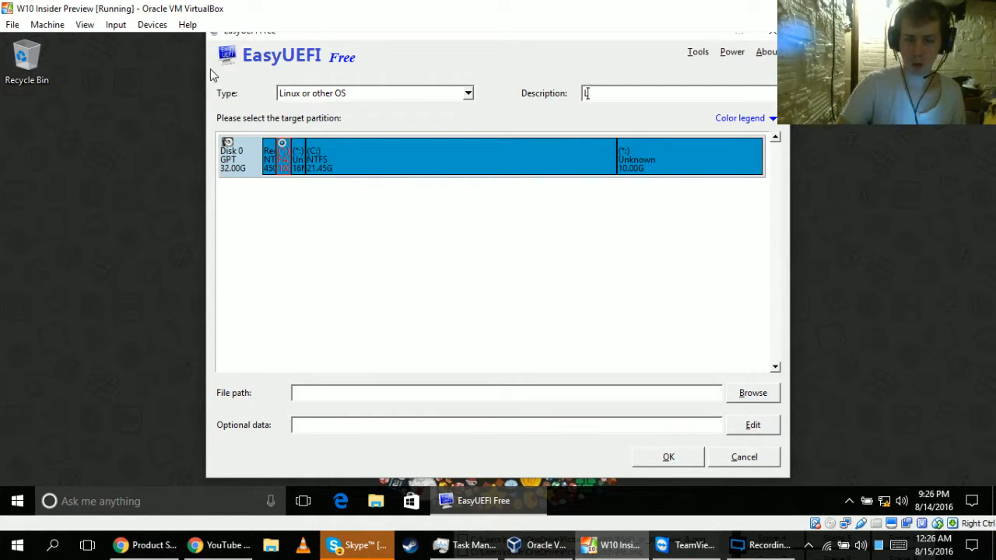
{"action": "type", "text": "Remix OS"}
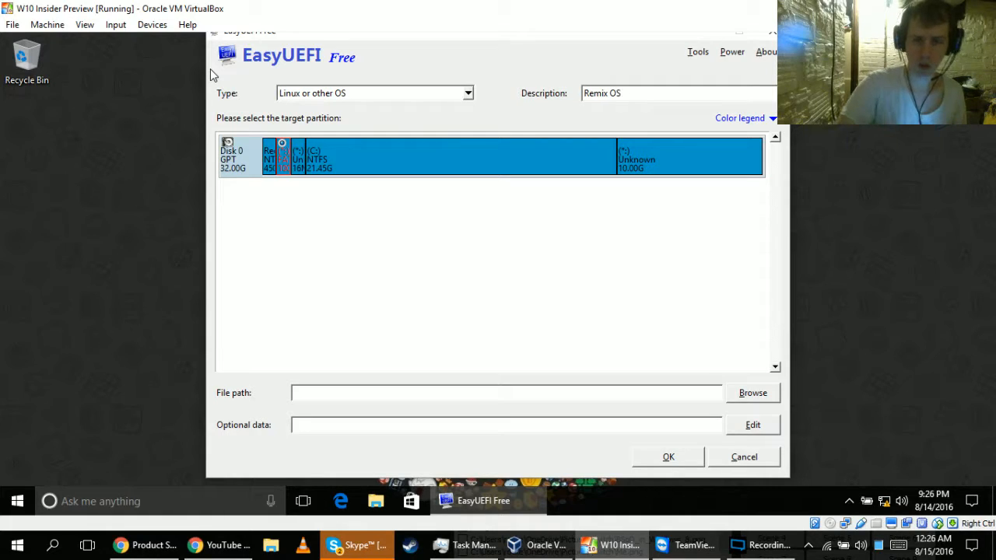
Choose \EFI\Boot\bootia32.efi as the boot entry's file path and save the entry.
{"action": "left_click", "coordinate": [752, 394]}
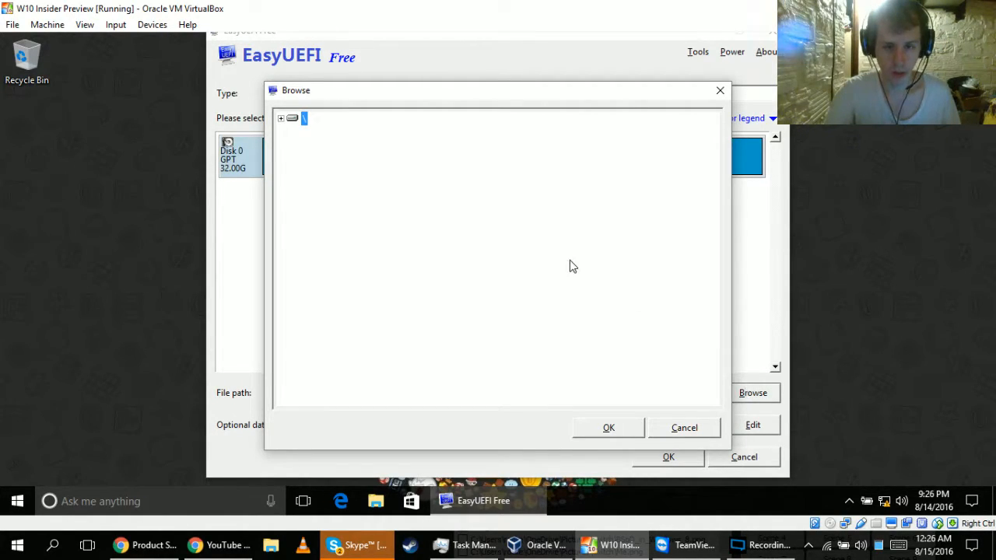
{"action": "left_click", "coordinate": [281, 120]}
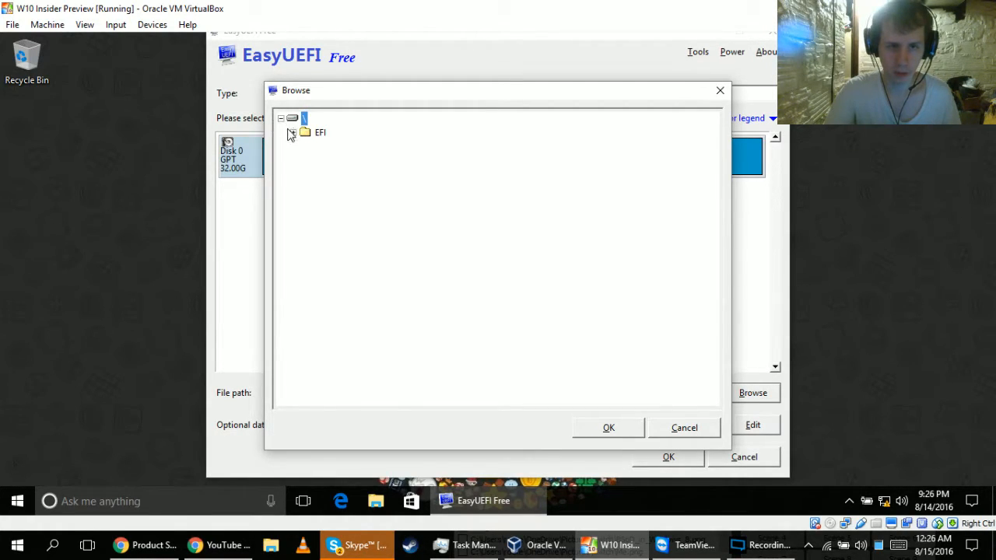
{"action": "left_click", "coordinate": [292, 134]}
{"action": "left_click", "coordinate": [305, 147]}
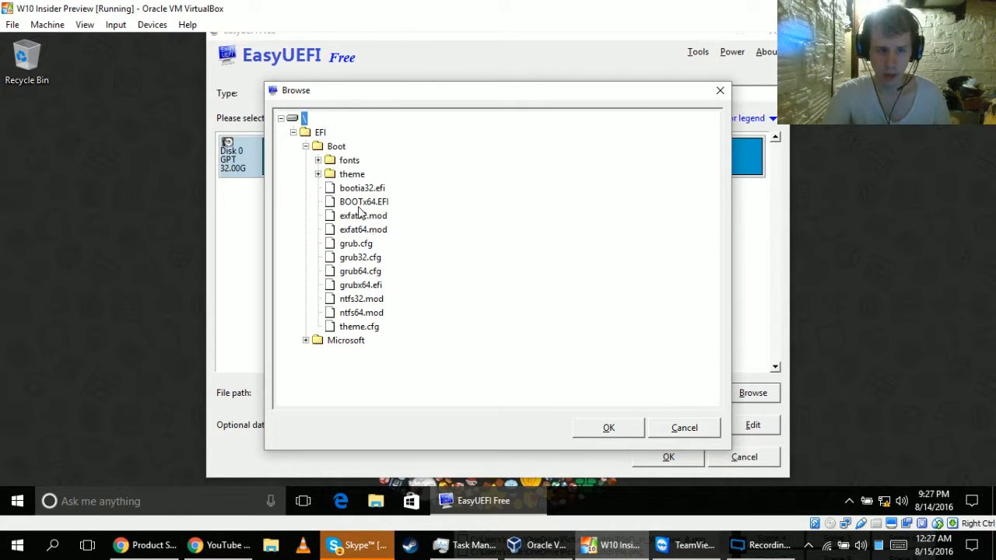
{"action": "left_click", "coordinate": [379, 191]}
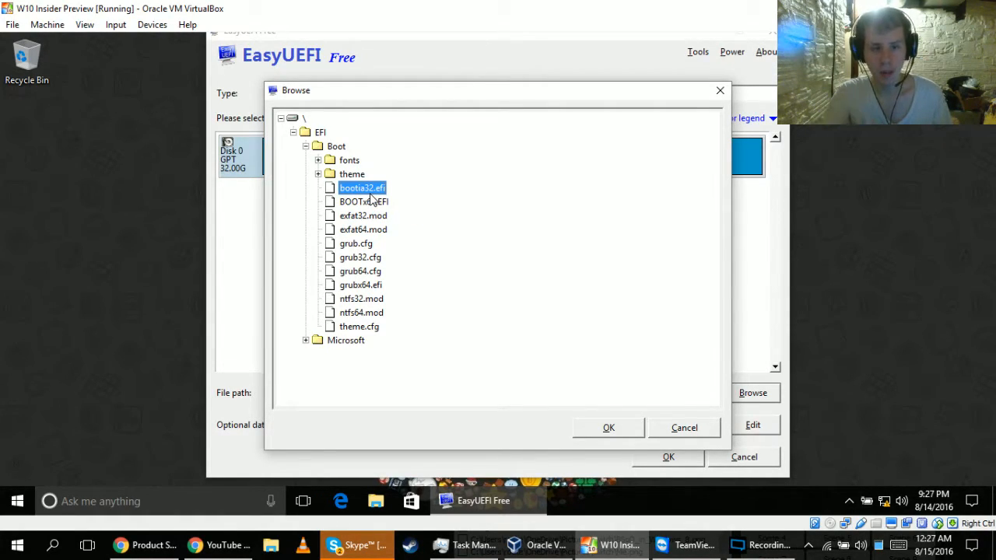
{"action": "left_click", "coordinate": [619, 426]}
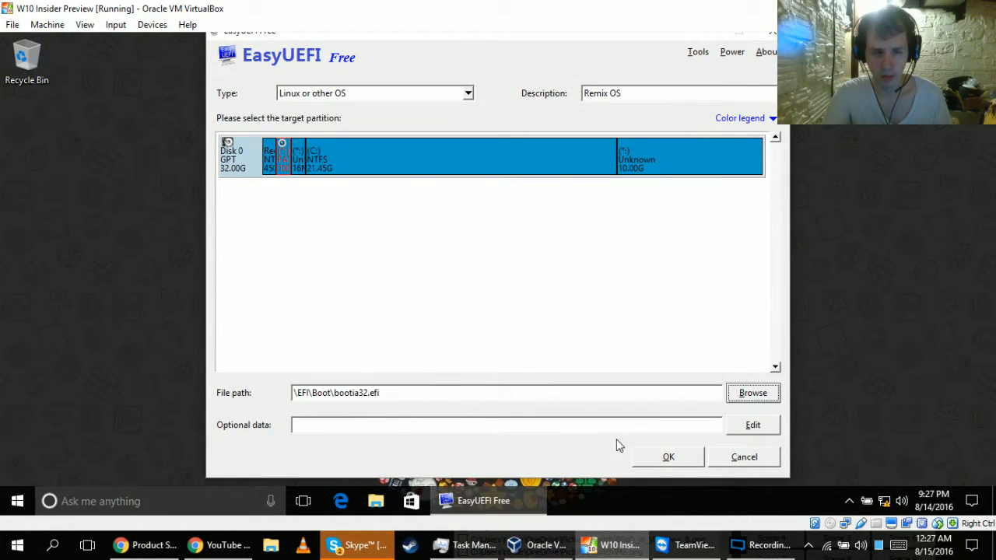
{"action": "left_click", "coordinate": [658, 462]}
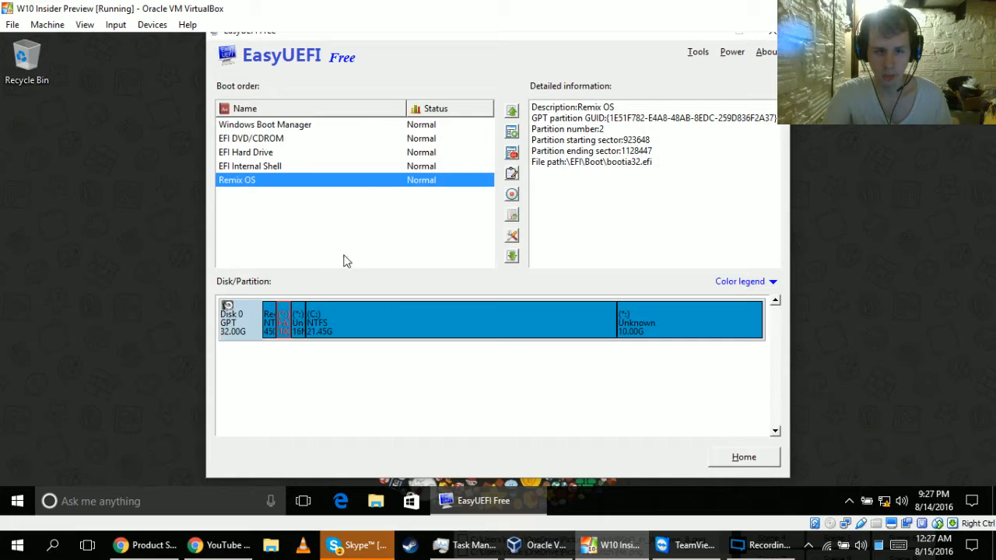
Move the Remix OS entry up the boot order to directly below Windows Boot Manager.
{"action": "left_click", "coordinate": [513, 112]}
{"action": "left_click", "coordinate": [512, 112]}
{"action": "left_click", "coordinate": [512, 112]}
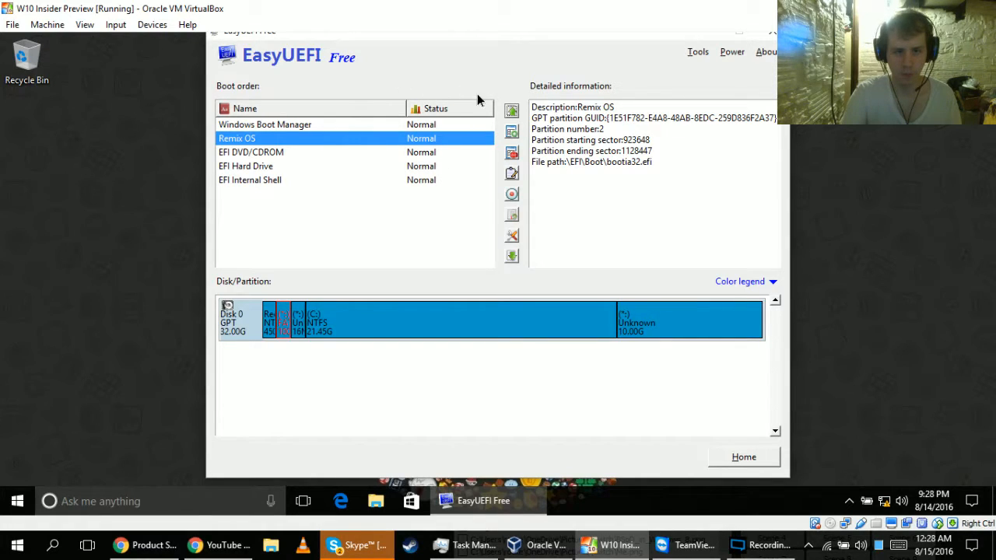
Check the drives under This PC in File Explorer, close it, and move the EasyUEFI window down into full view.
{"action": "right_click", "coordinate": [19, 510]}
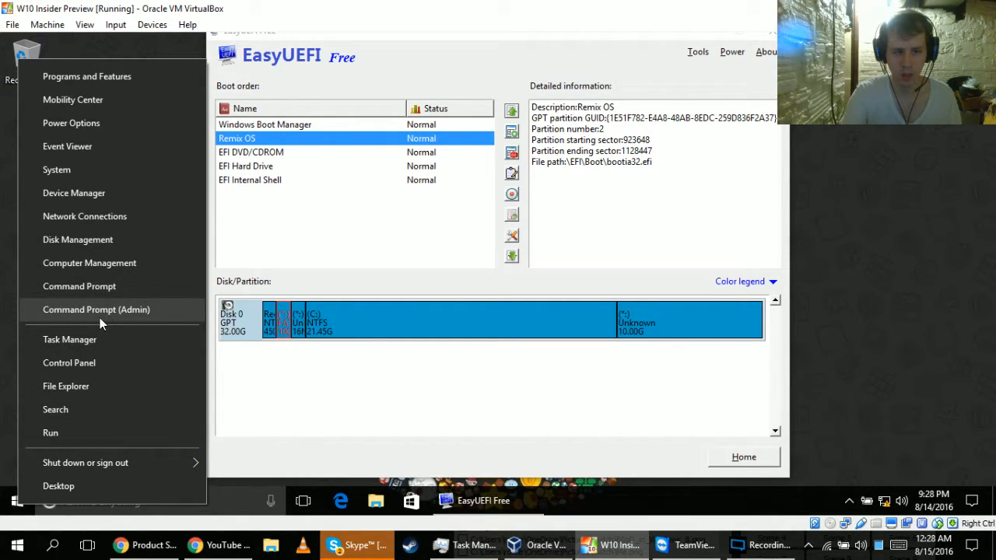
{"action": "left_click", "coordinate": [78, 388]}
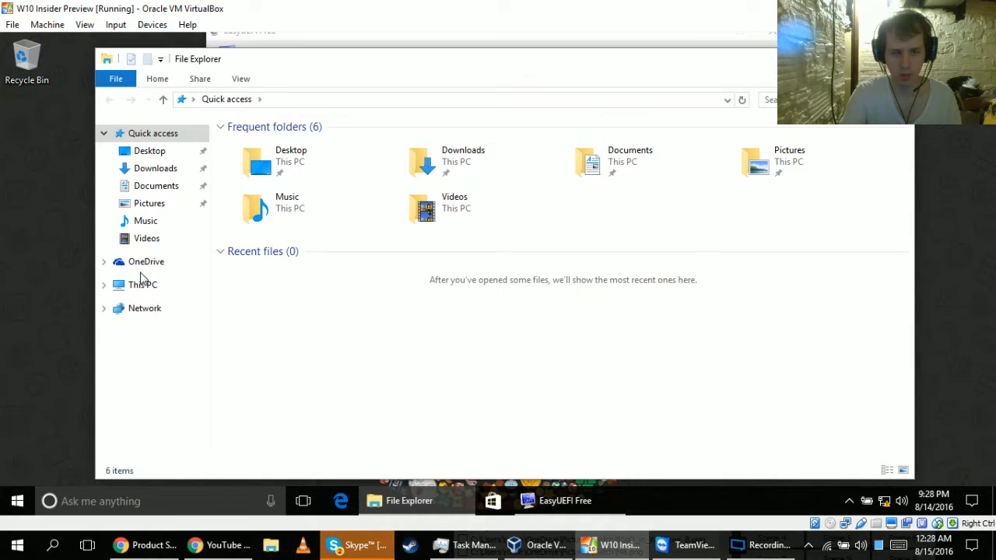
{"action": "left_click", "coordinate": [136, 288]}
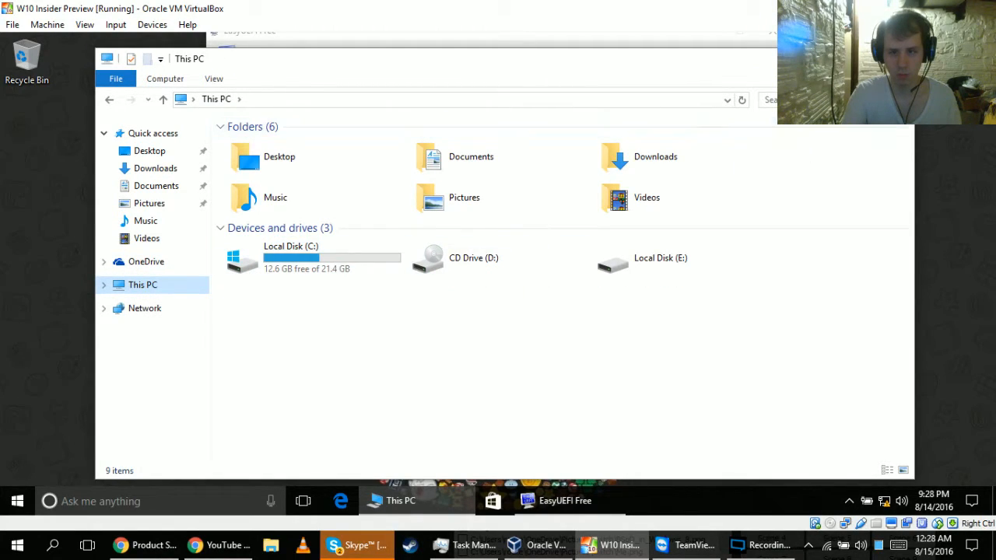
{"action": "left_click", "coordinate": [897, 58]}
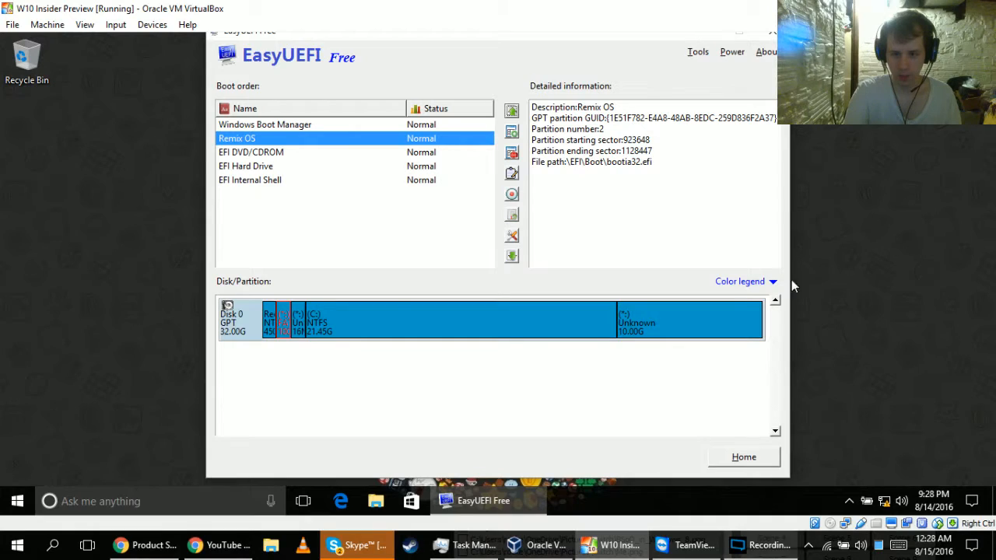
{"action": "left_click_drag", "start_coordinate": [658, 41], "coordinate": [666, 87]}
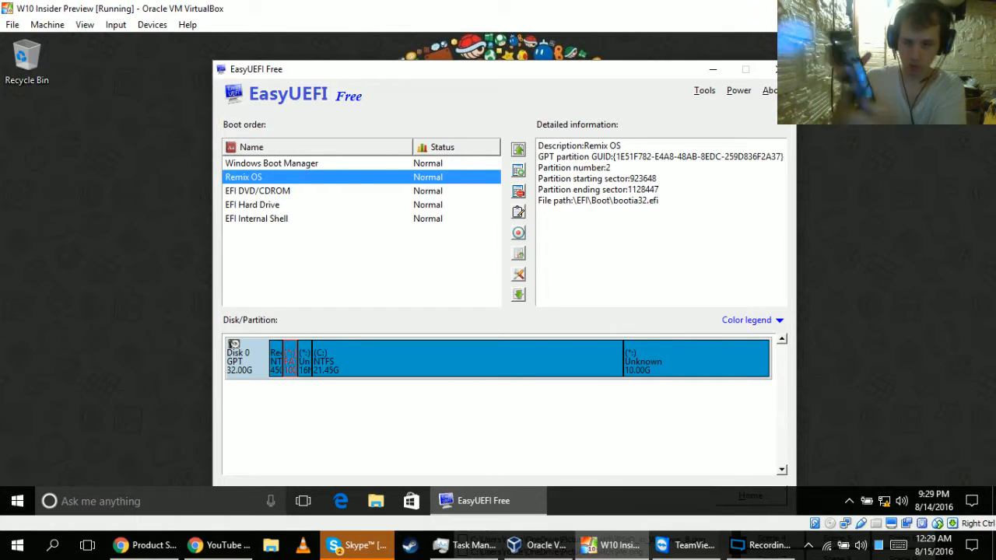
Minimize EasyUEFI and open Command Prompt as administrator in the virtual machine, allowing it to make changes to the device.
{"action": "left_click", "coordinate": [712, 70]}
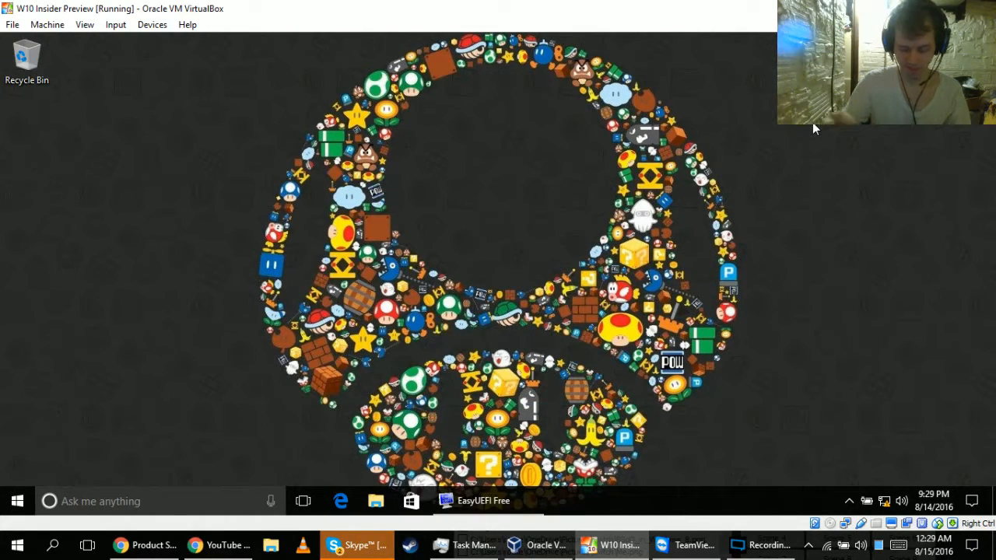
{"action": "left_click", "coordinate": [17, 501]}
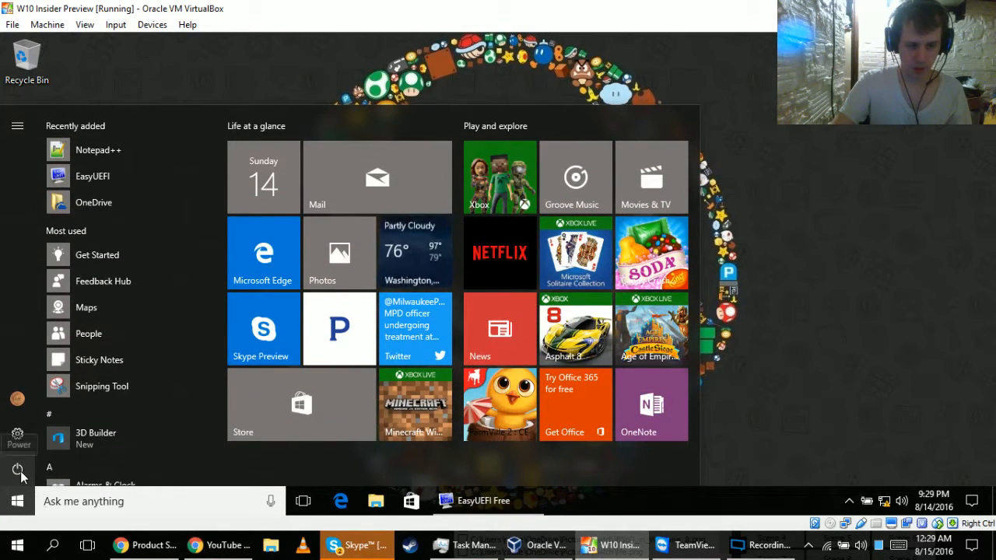
{"action": "left_click", "coordinate": [803, 331]}
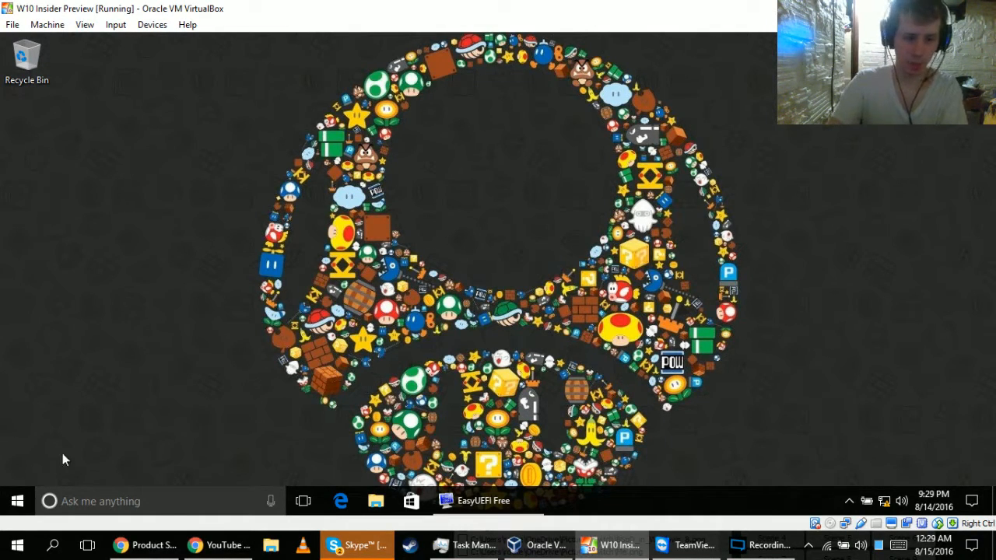
{"action": "left_click", "coordinate": [10, 510]}
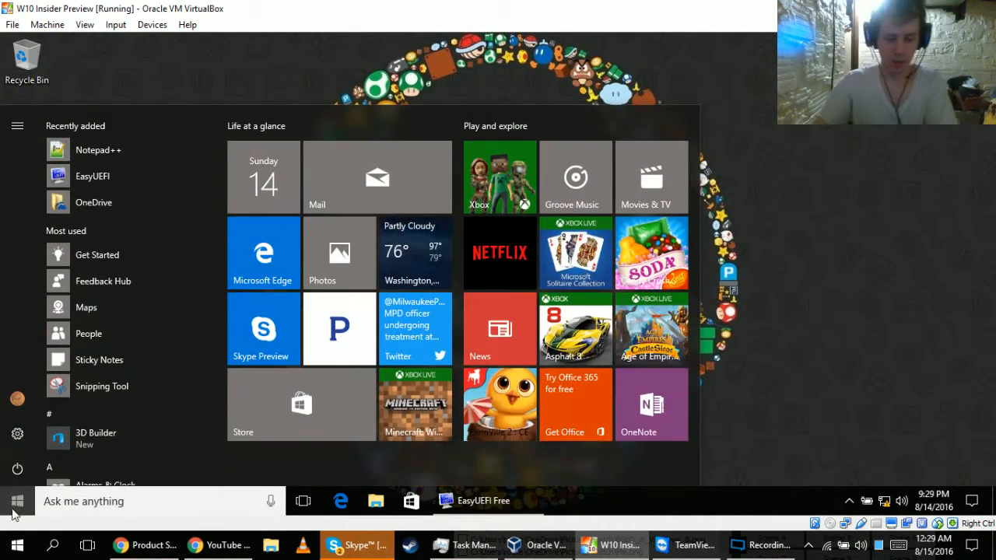
{"action": "right_click", "coordinate": [16, 515]}
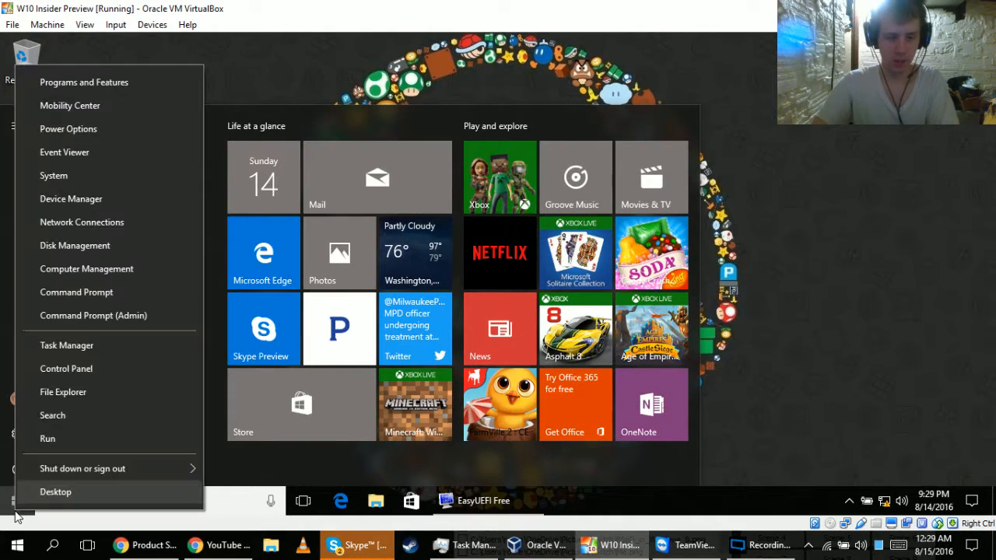
{"action": "left_click", "coordinate": [103, 315]}
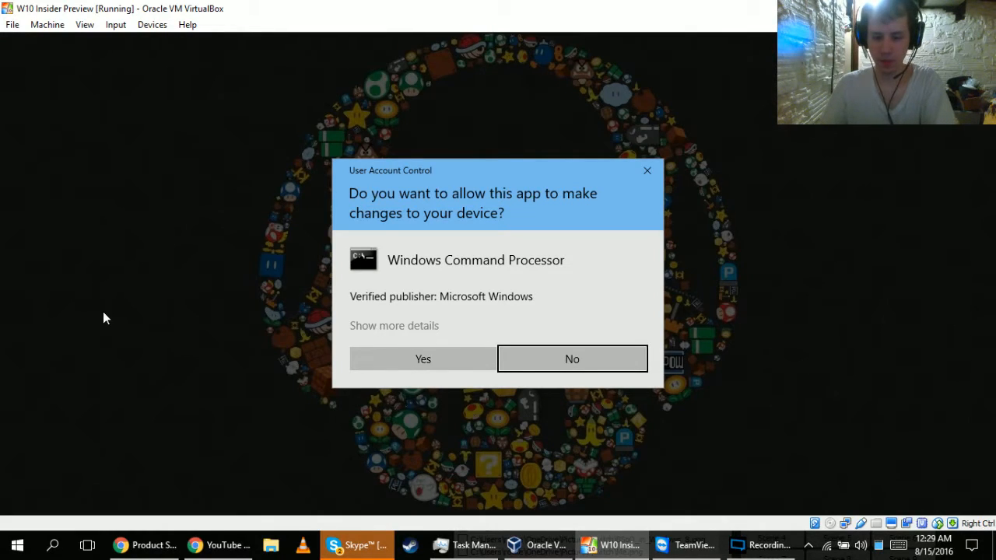
{"action": "key", "text": "Left"}
{"action": "key", "text": "Return"}
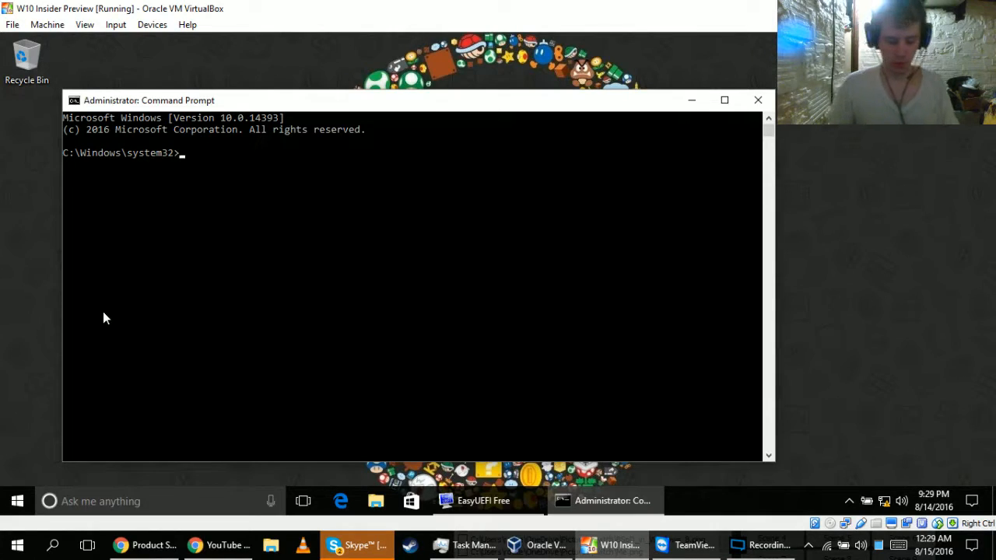
Start DiskPart and select disk 0.
{"action": "type", "text": "disk"}
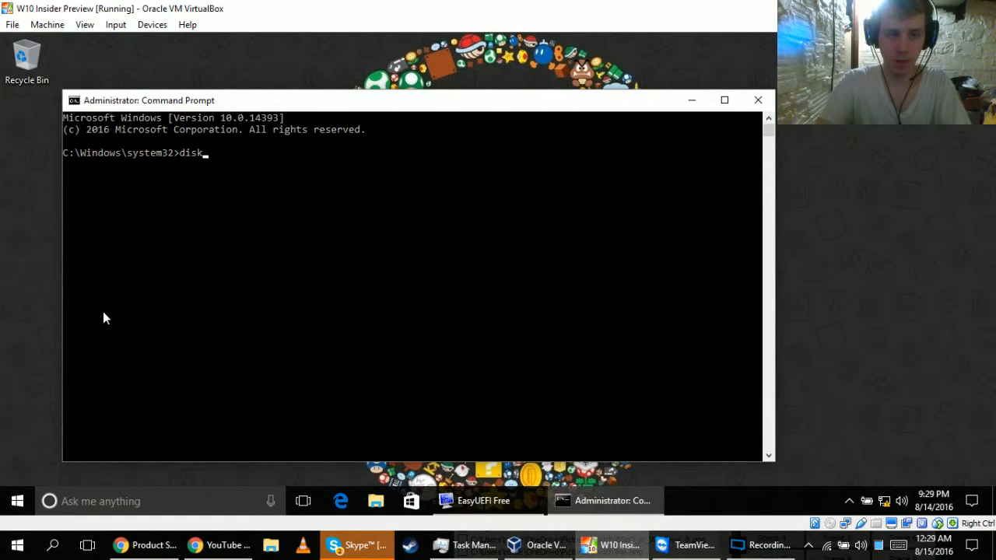
{"action": "type", "text": "part"}
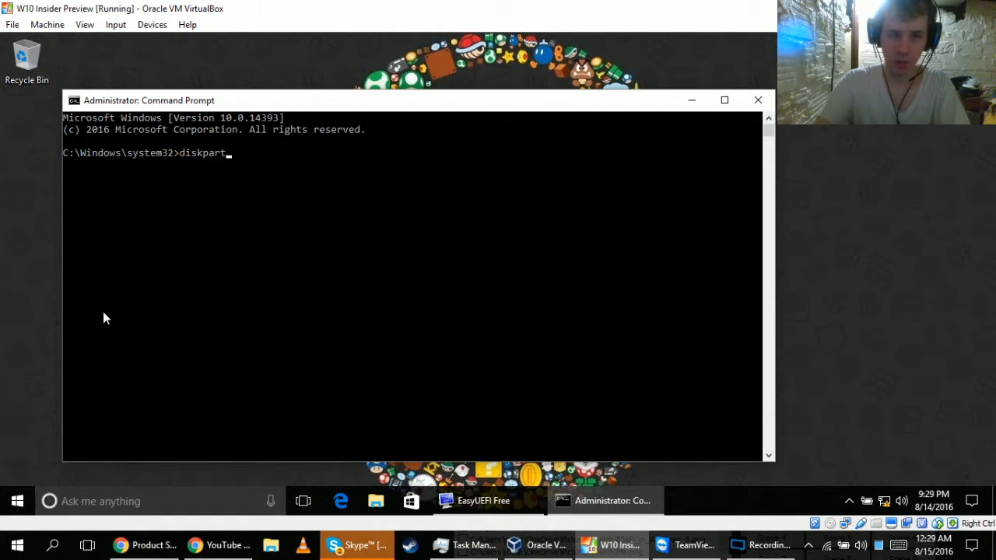
{"action": "key", "text": "Return"}
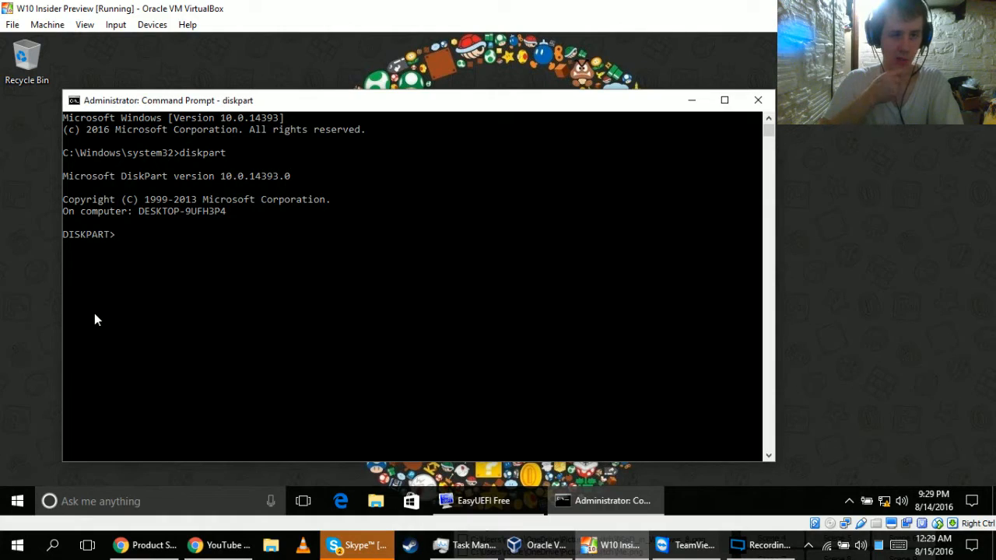
{"action": "type", "text": "sel "}
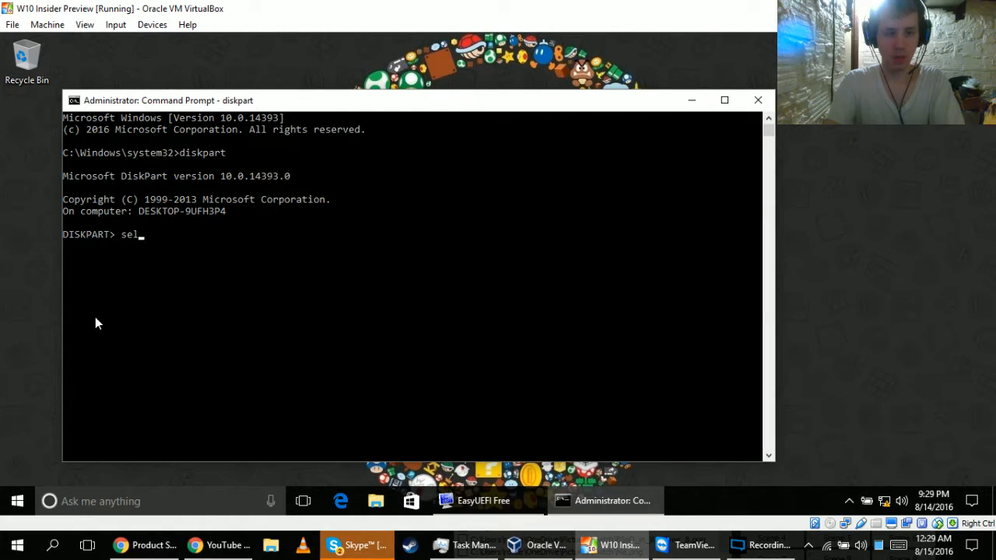
{"action": "type", "text": "disk 0"}
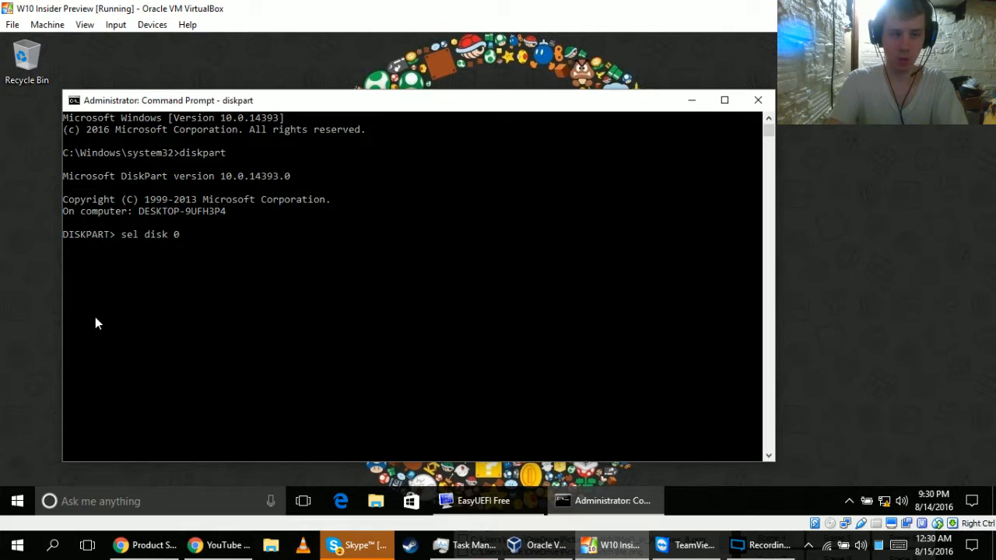
{"action": "key", "text": "Return"}
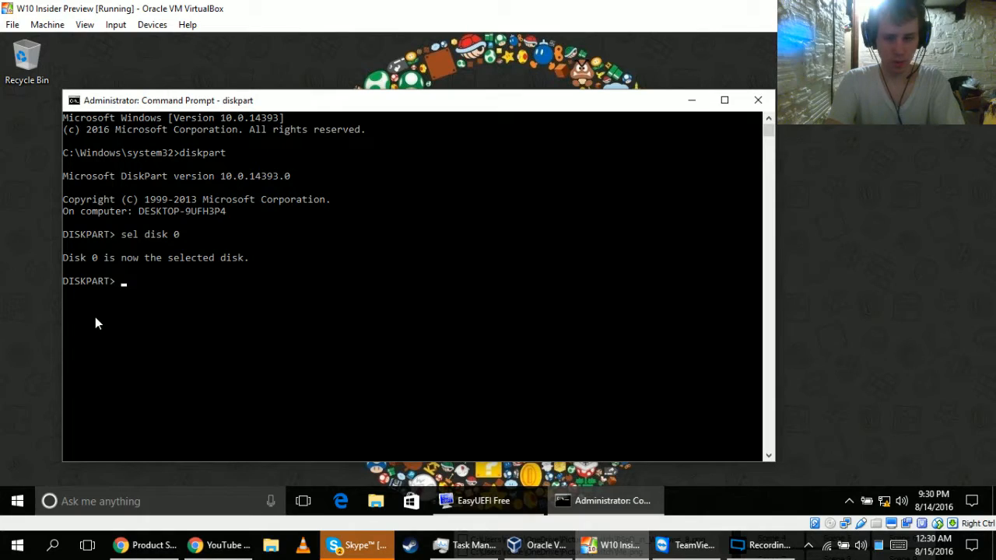
Select partition 2 of the disk in DiskPart and assign it the drive letter B.
{"action": "type", "text": "sel"}
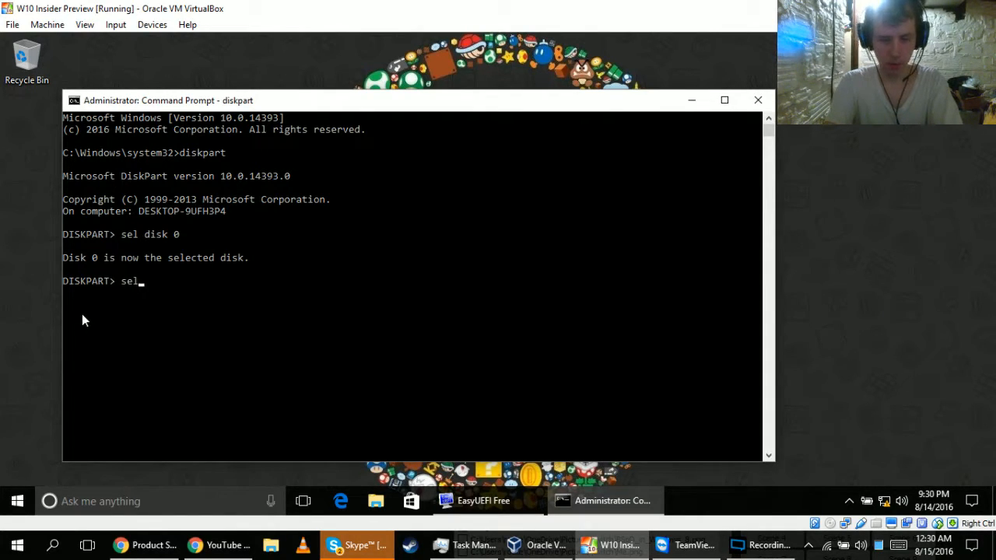
{"action": "type", "text": " part"}
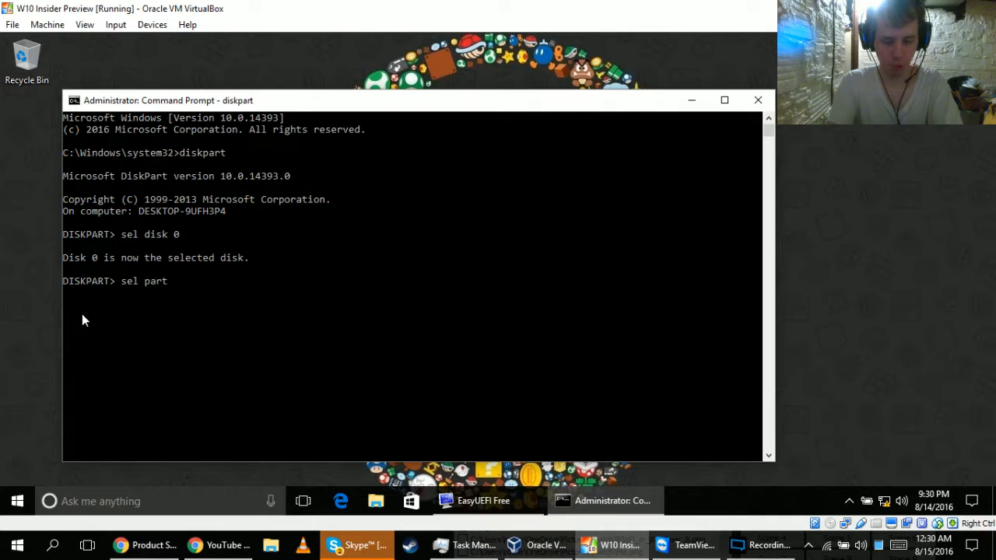
{"action": "type", "text": "2"}
{"action": "key", "text": "Return"}
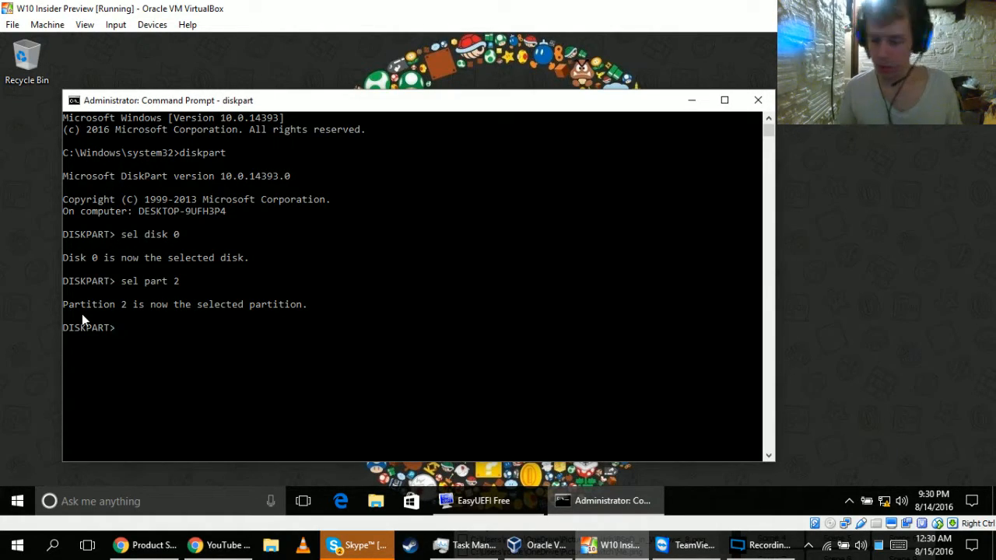
{"action": "type", "text": "as"}
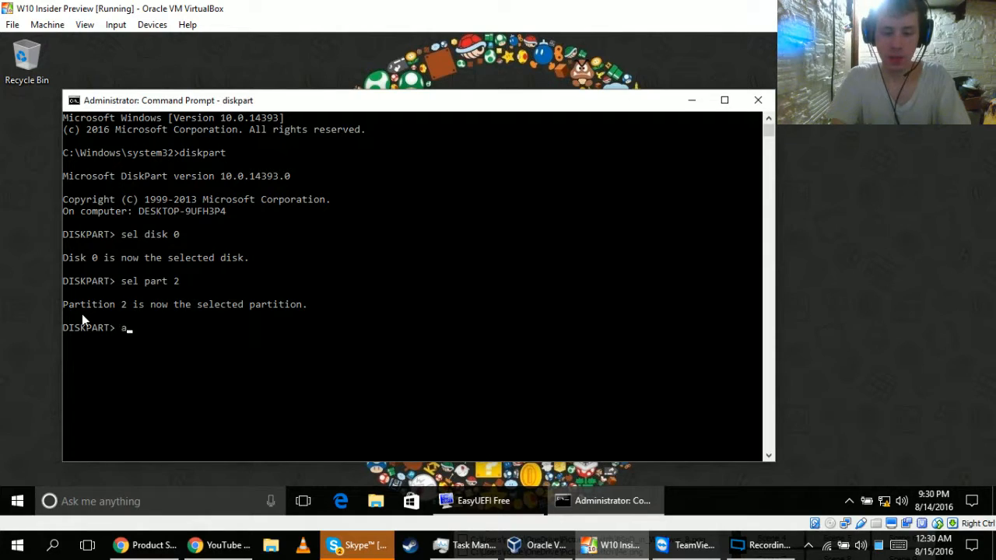
{"action": "type", "text": "sign"}
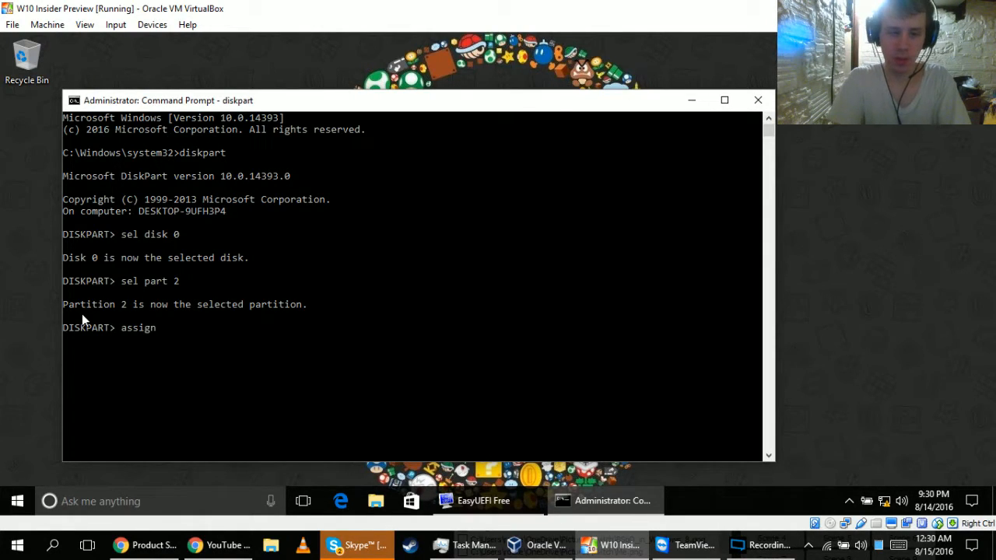
{"action": "type", "text": " let"}
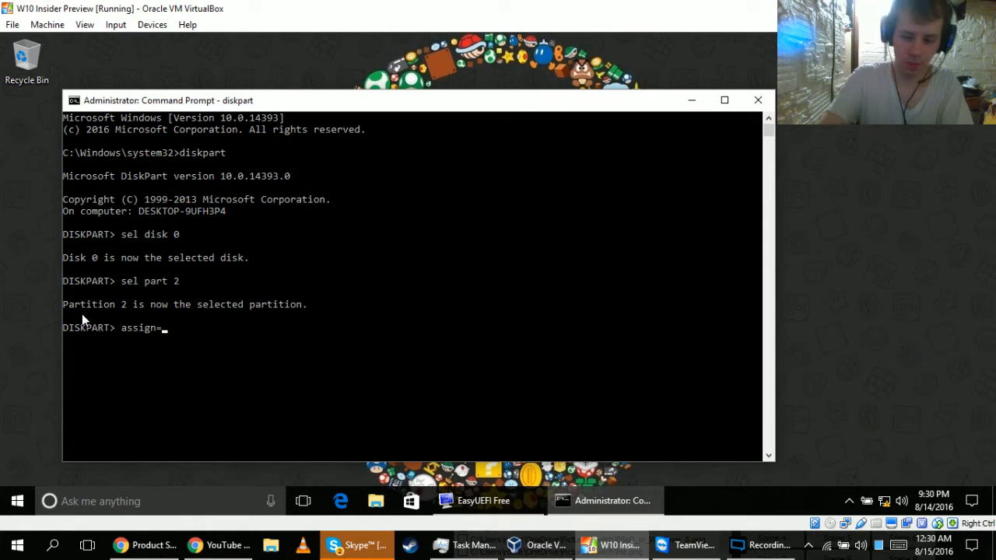
{"action": "type", "text": "ter=b"}
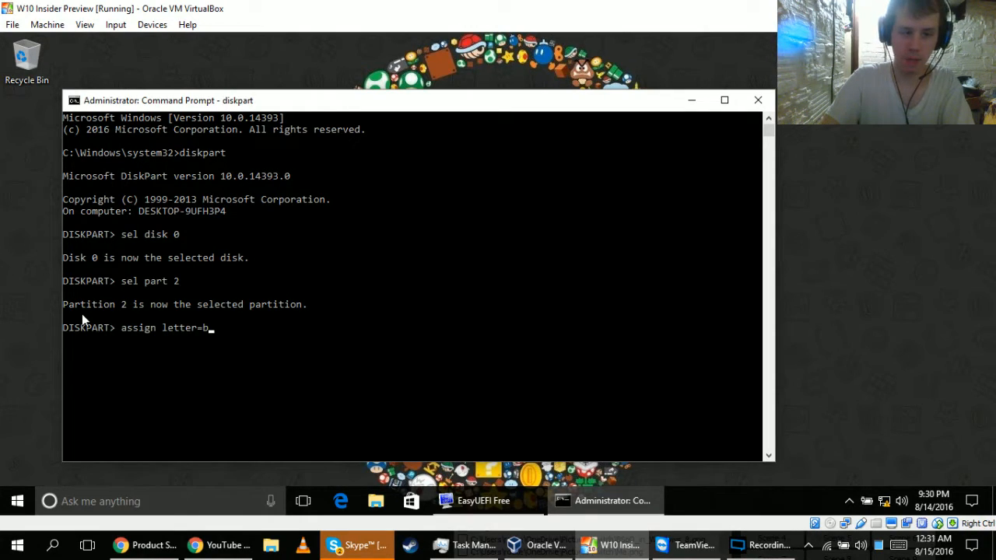
{"action": "key", "text": "Return"}
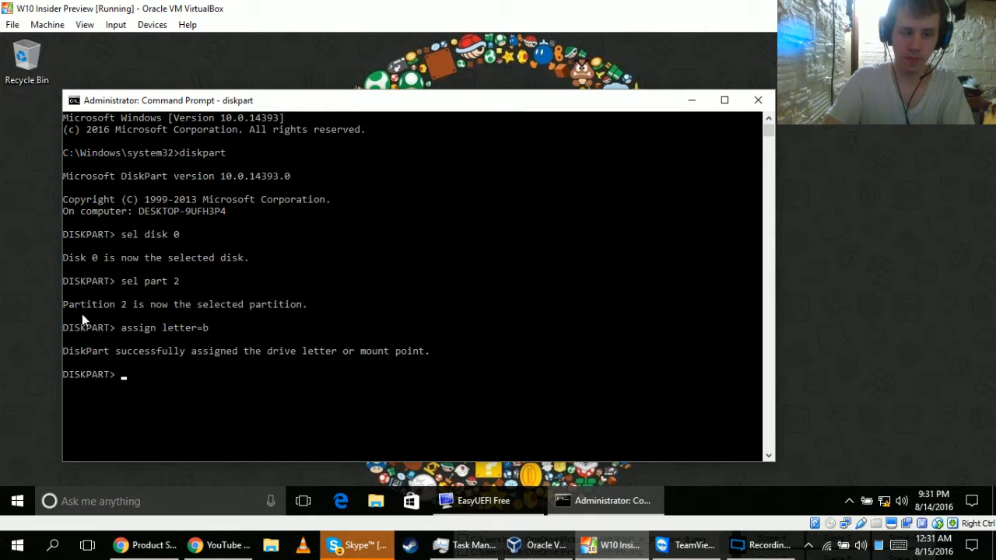
Exit DiskPart and switch the command prompt to drive B:.
{"action": "type", "text": "exit'"}
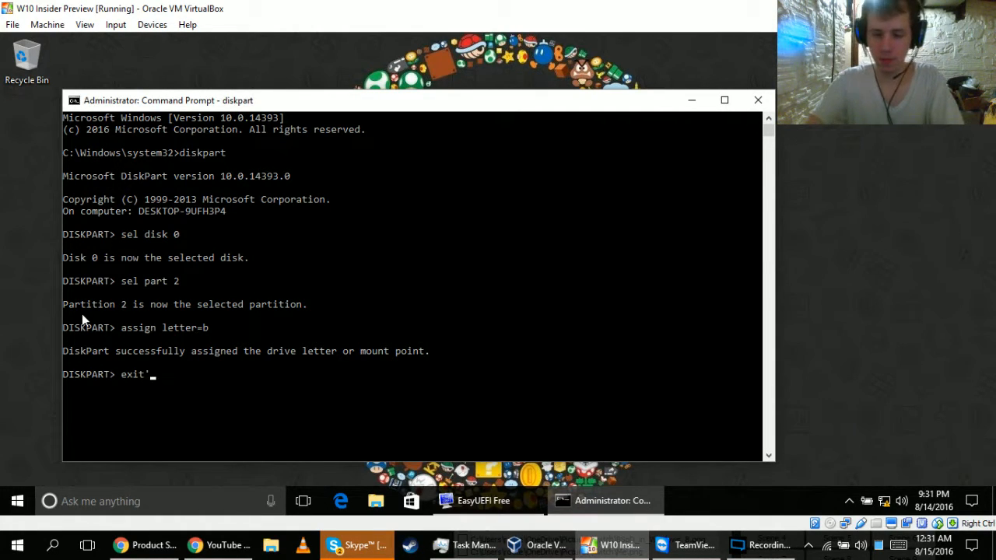
{"action": "key", "text": "BackSpace"}
{"action": "key", "text": "Return"}
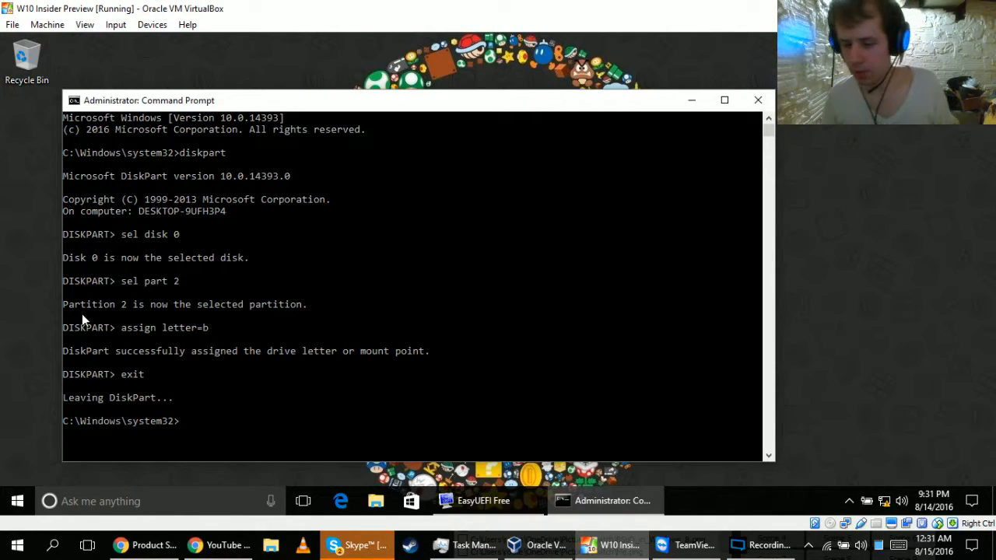
{"action": "type", "text": "b:"}
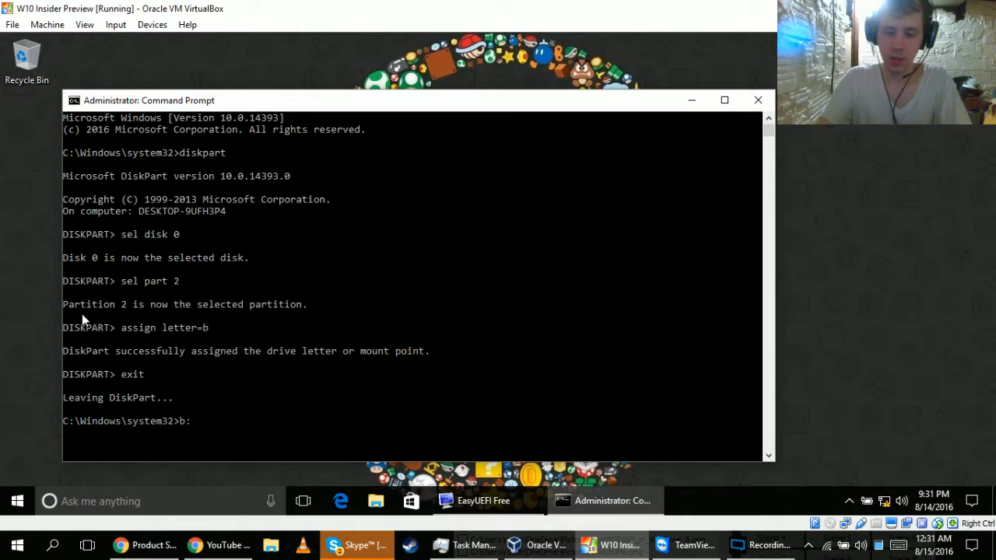
{"action": "key", "text": "Return"}
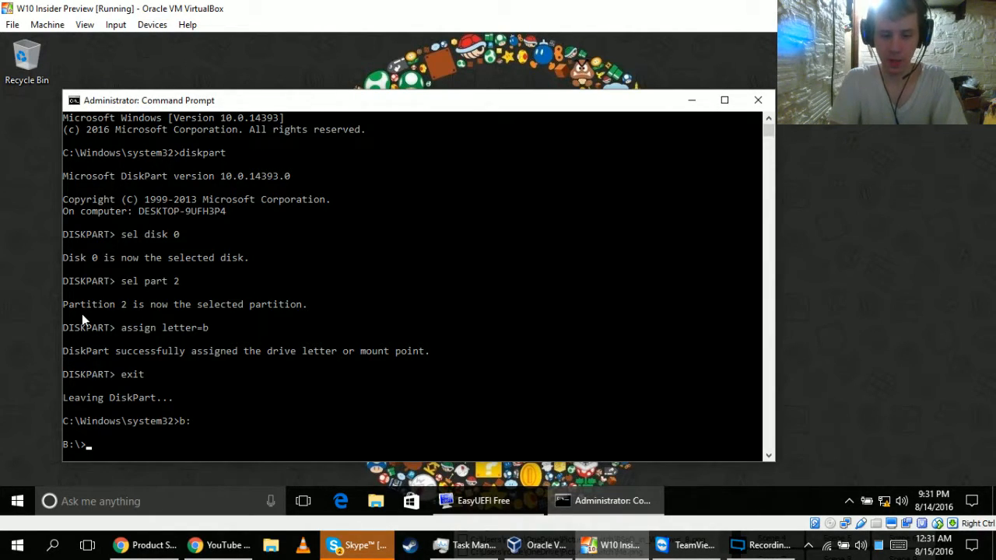
List the folder structure of drive B: with tree and examine the folders under EFI from start to end.
{"action": "type", "text": "tree"}
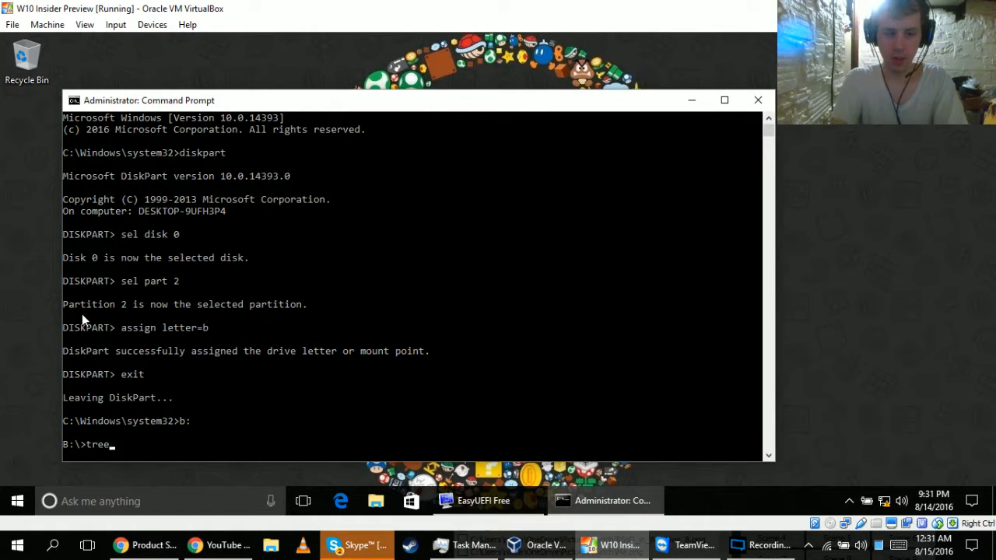
{"action": "key", "text": "Return"}
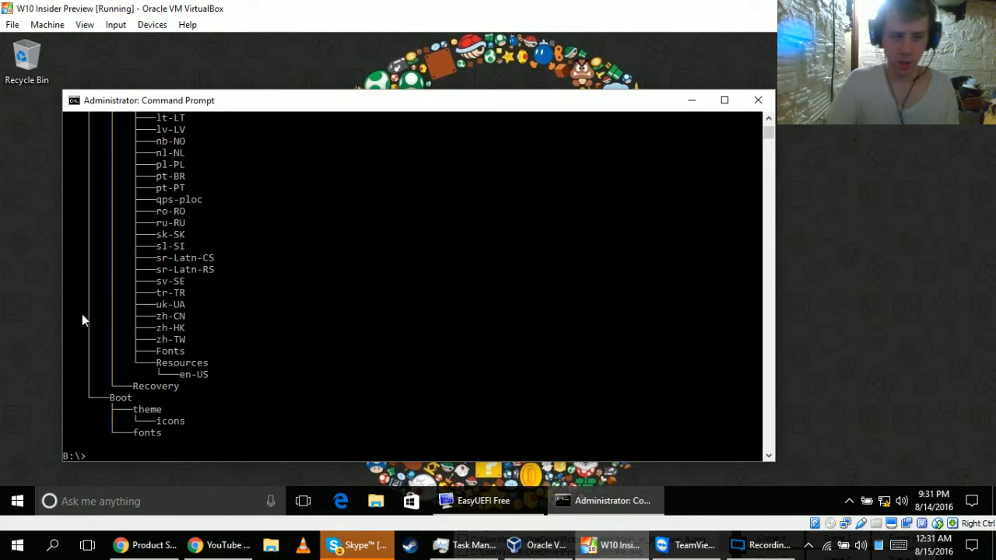
{"action": "scroll", "coordinate": [223, 346], "scroll_direction": "up", "scroll_amount": 9}
{"action": "scroll", "coordinate": [223, 352], "scroll_direction": "down", "scroll_amount": 1}
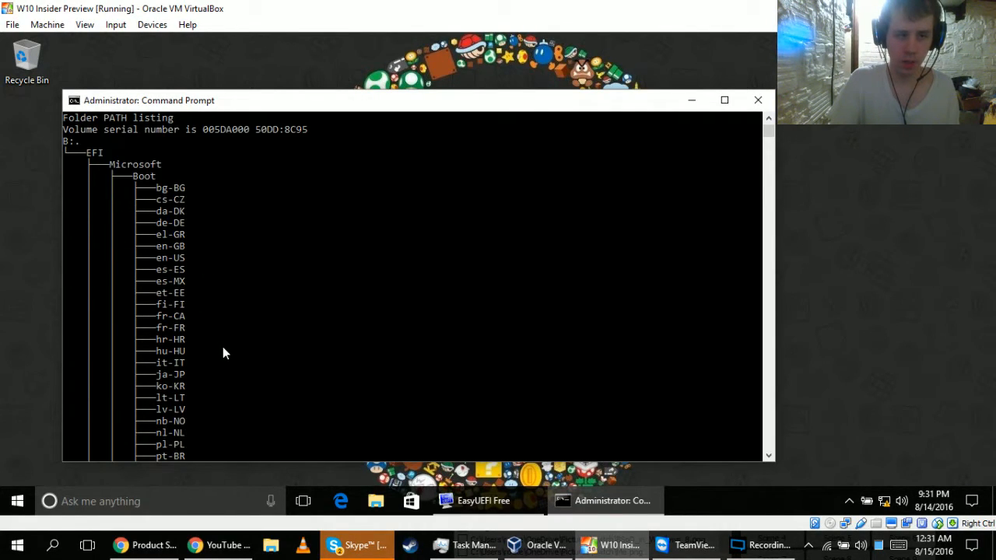
{"action": "scroll", "coordinate": [148, 178], "scroll_direction": "down", "scroll_amount": 9}
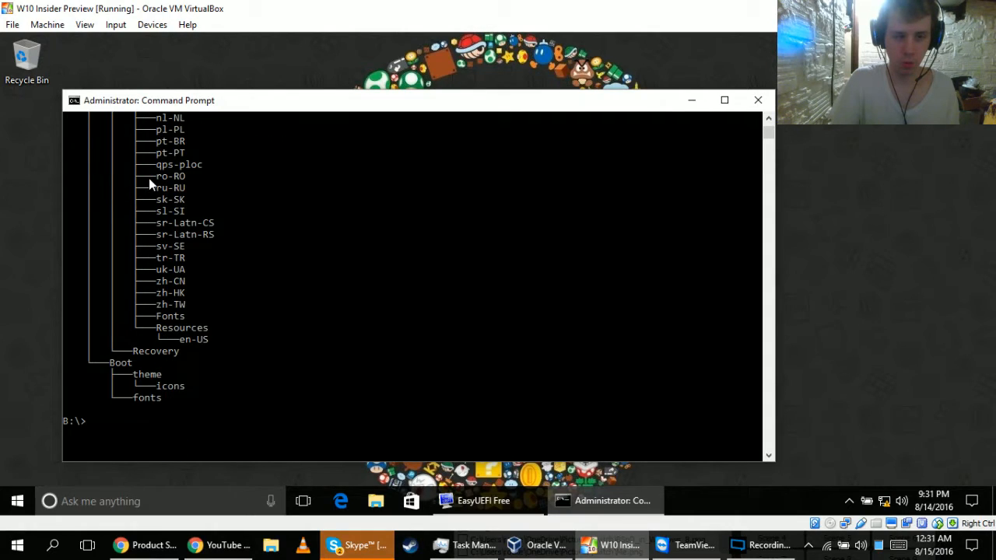
{"action": "scroll", "coordinate": [149, 178], "scroll_direction": "up", "scroll_amount": 5}
{"action": "scroll", "coordinate": [132, 234], "scroll_direction": "down", "scroll_amount": 5}
{"action": "scroll", "coordinate": [121, 362], "scroll_direction": "up", "scroll_amount": 10}
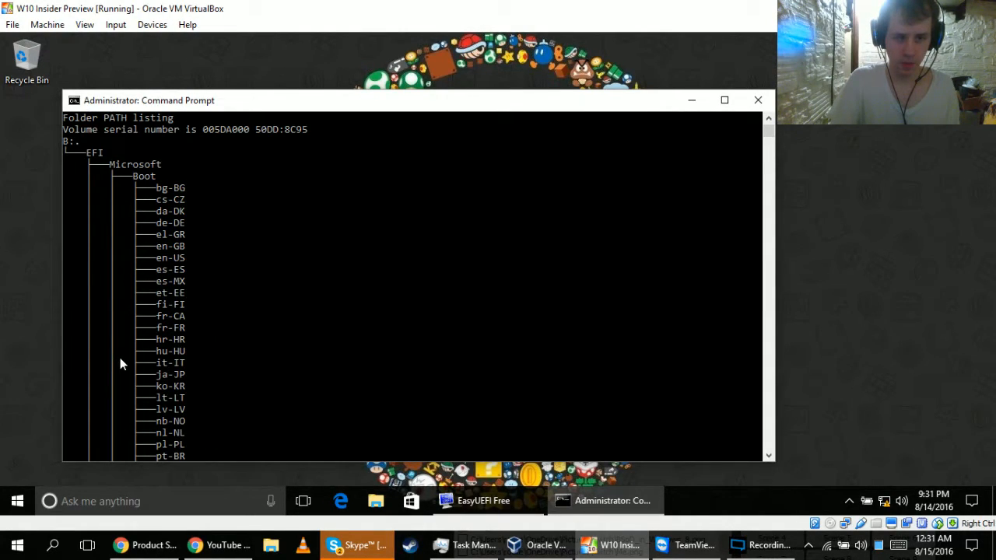
{"action": "scroll", "coordinate": [120, 363], "scroll_direction": "down", "scroll_amount": 12}
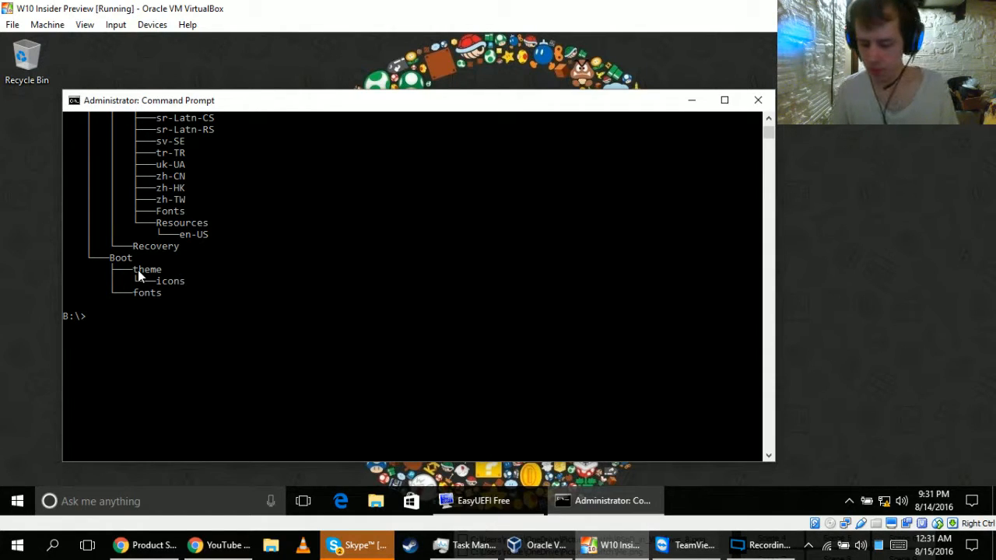
Create a folder named boot in the root of drive B: and change into it.
{"action": "type", "text": "mkdir"}
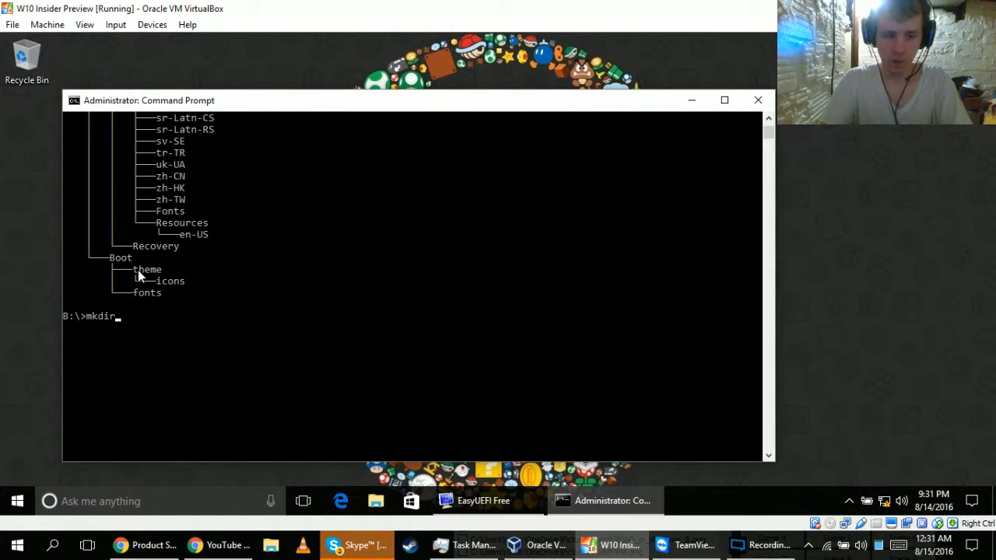
{"action": "type", "text": " boot"}
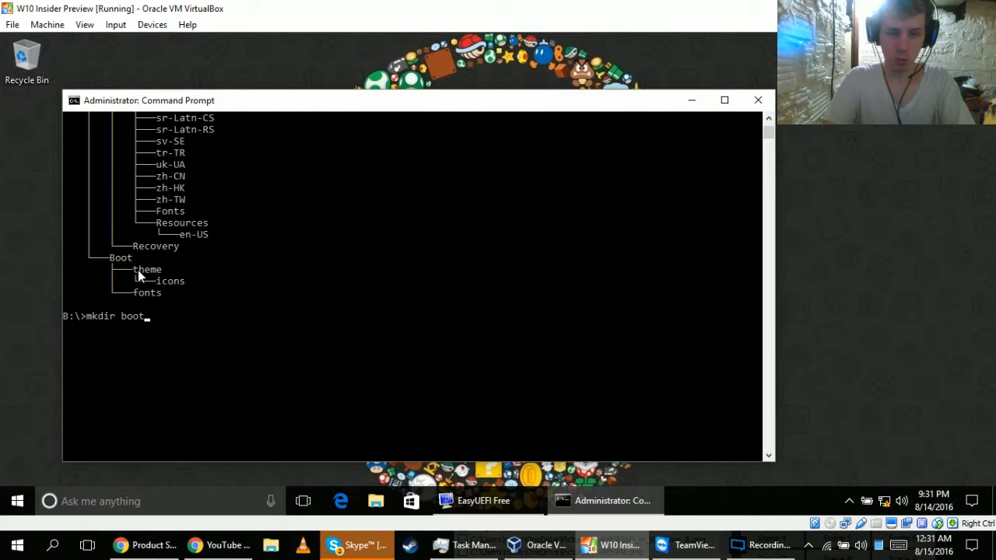
{"action": "key", "text": "Return"}
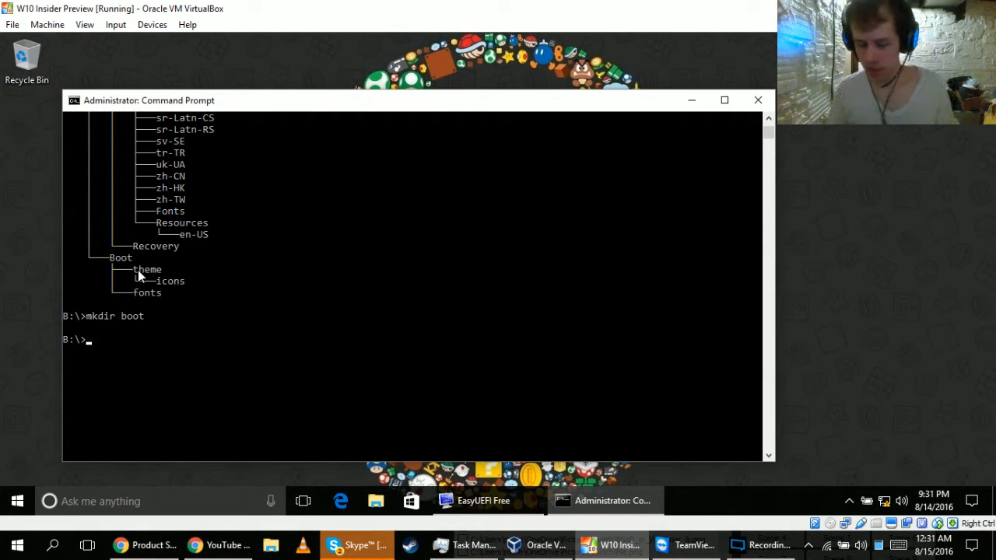
{"action": "type", "text": "cd boot"}
{"action": "key", "text": "Return"}
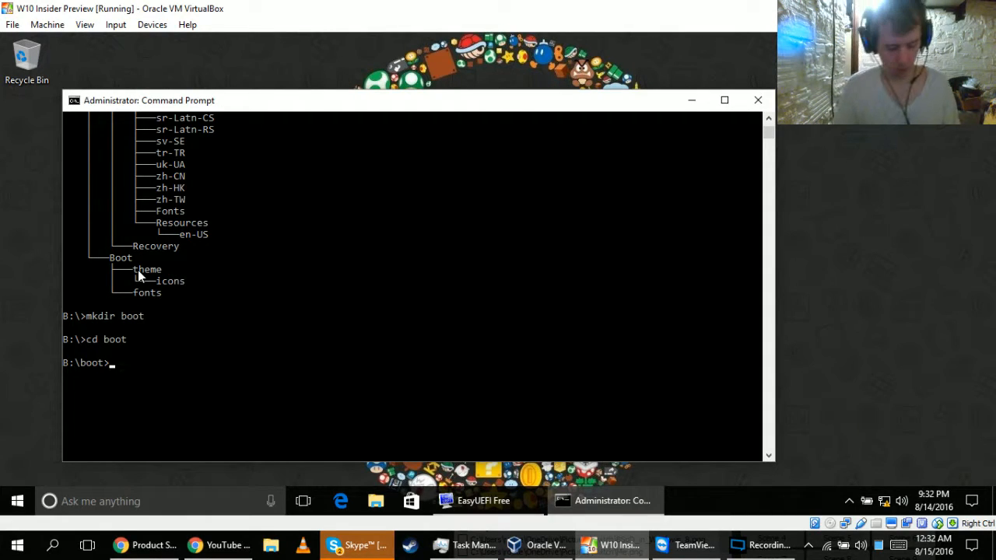
Create a folder named grub inside B:\boot.
{"action": "type", "text": "mkdir boot"}
{"action": "key", "text": "BackSpace"}
{"action": "key", "text": "BackSpace"}
{"action": "key", "text": "BackSpace"}
{"action": "key", "text": "BackSpace"}
{"action": "key", "text": "BackSpace"}
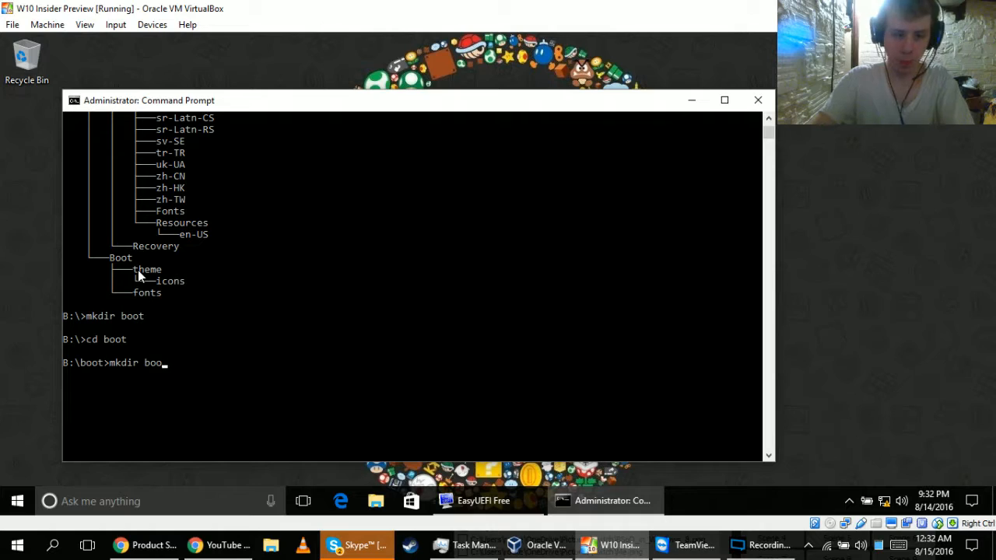
{"action": "type", "text": "grub"}
{"action": "key", "text": "Return"}
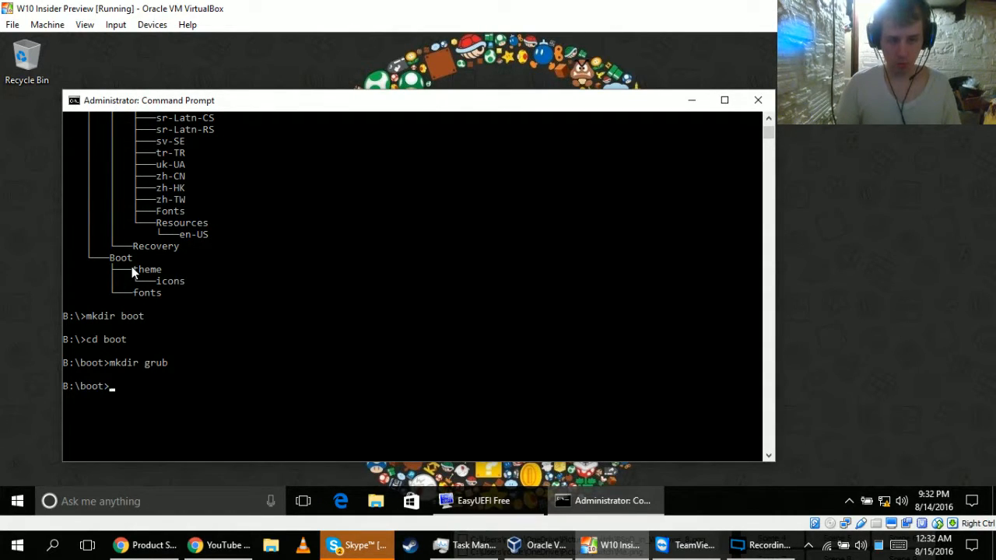
Return to the root of drive B: and change into the EFI\Boot folder.
{"action": "type", "text": "cd .."}
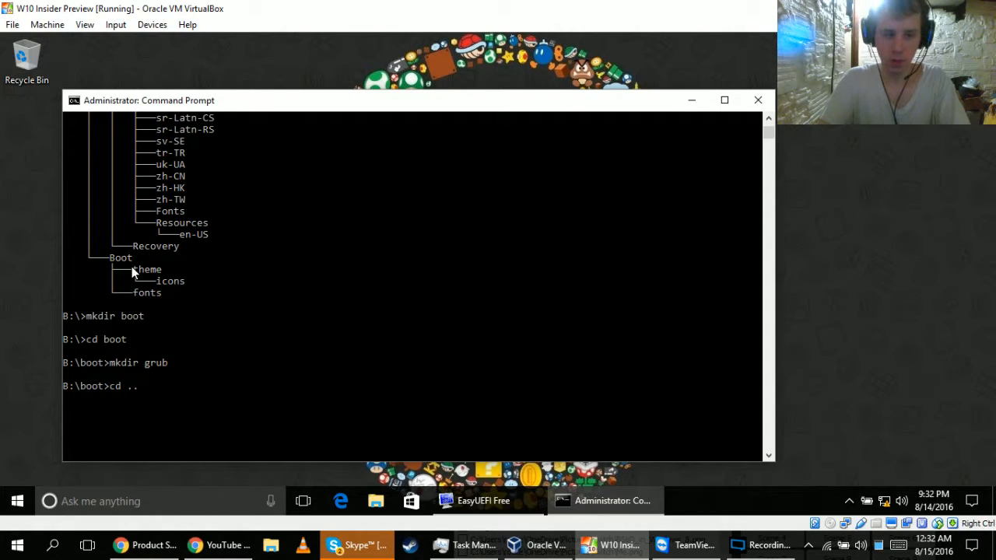
{"action": "key", "text": "Return"}
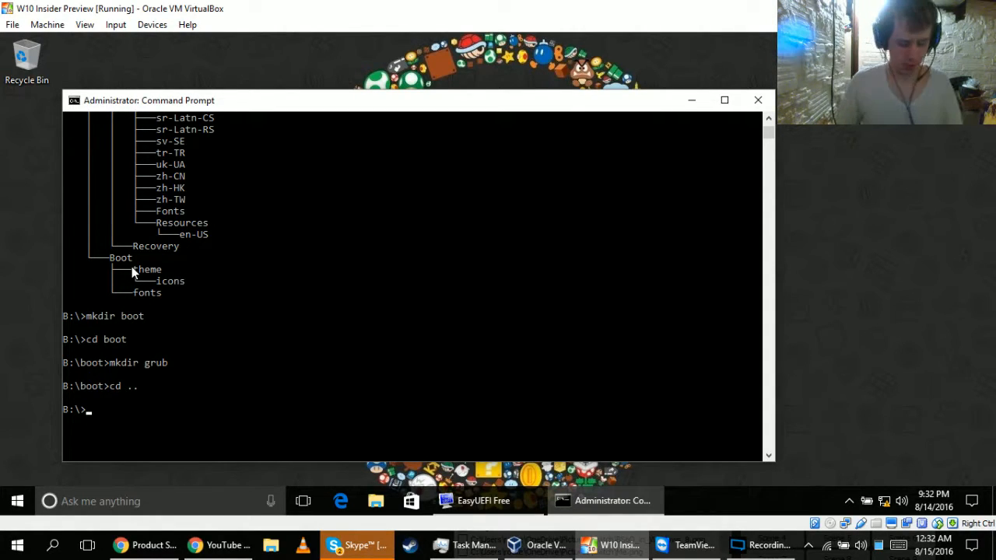
{"action": "scroll", "coordinate": [173, 274], "scroll_direction": "up", "scroll_amount": 15}
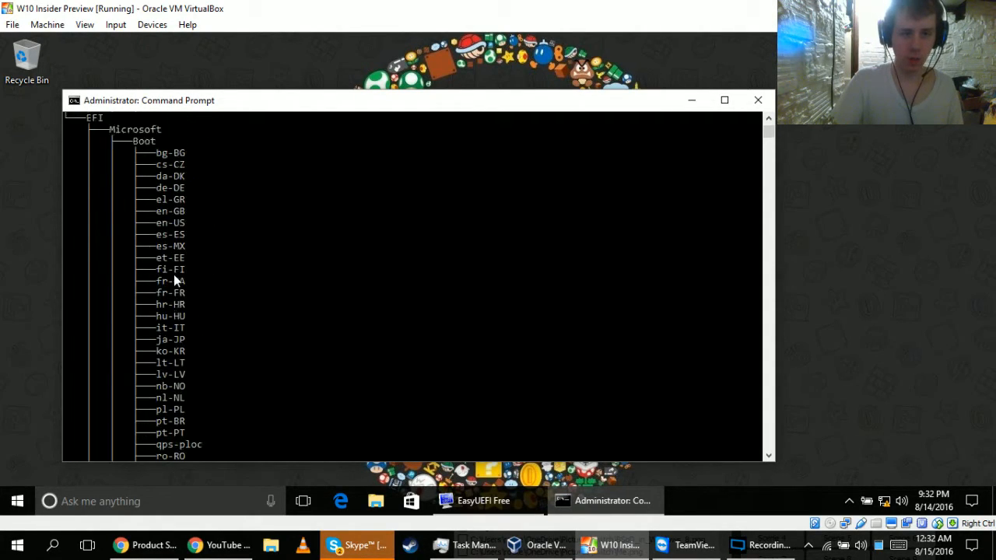
{"action": "scroll", "coordinate": [174, 274], "scroll_direction": "down", "scroll_amount": 15}
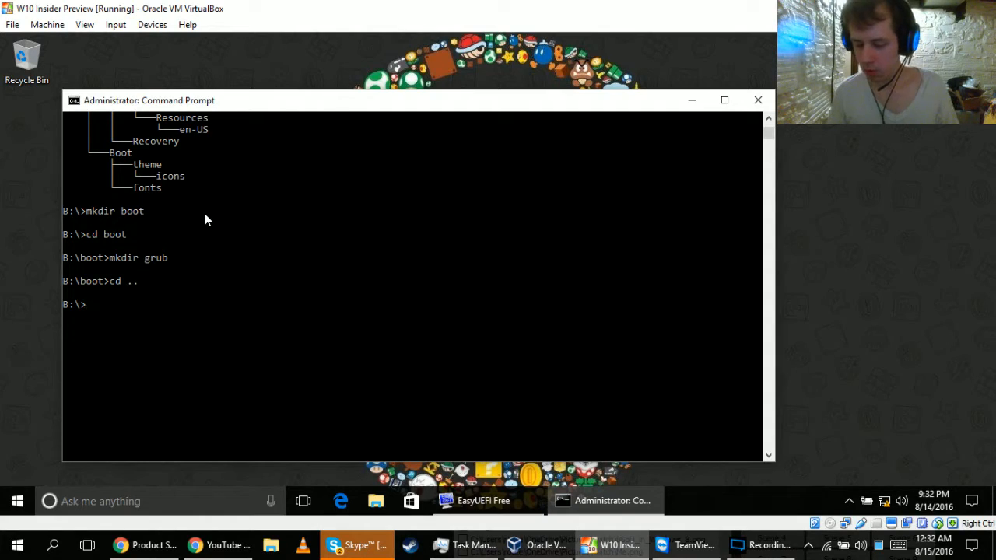
{"action": "type", "text": "cd "}
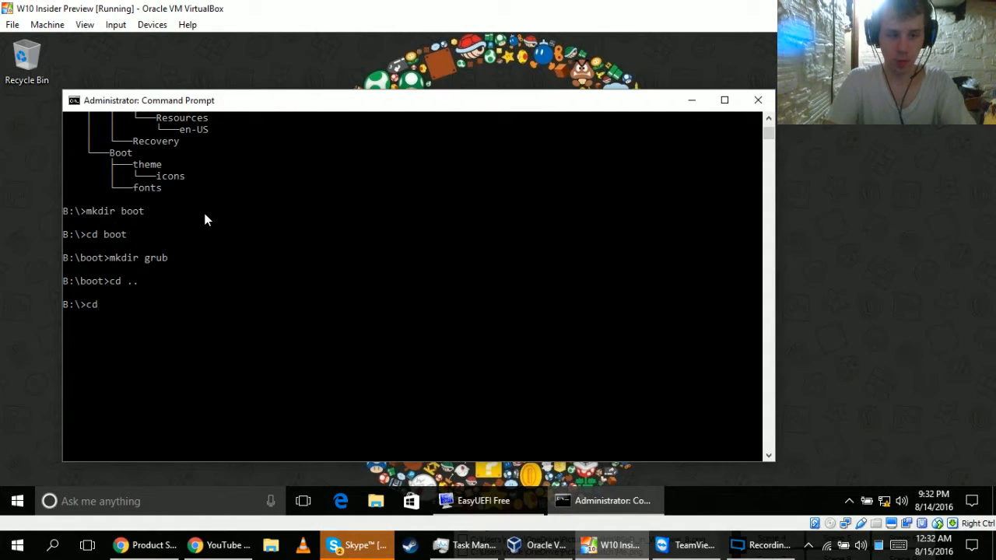
{"action": "type", "text": "EFI\\Boot"}
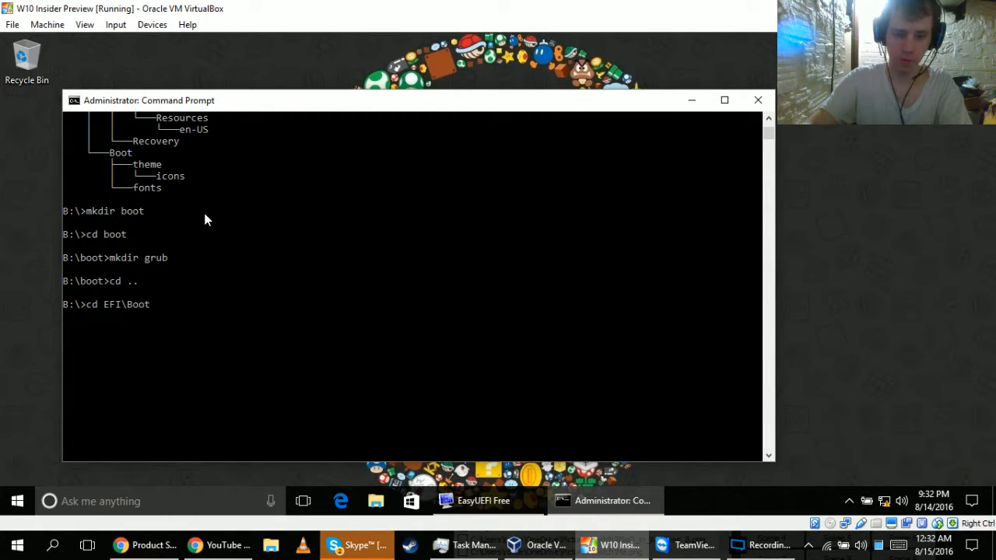
{"action": "key", "text": "Return"}
Begin a copy command with grub.cfg from EFI\Boot as the source file.
{"action": "type", "text": "co"}
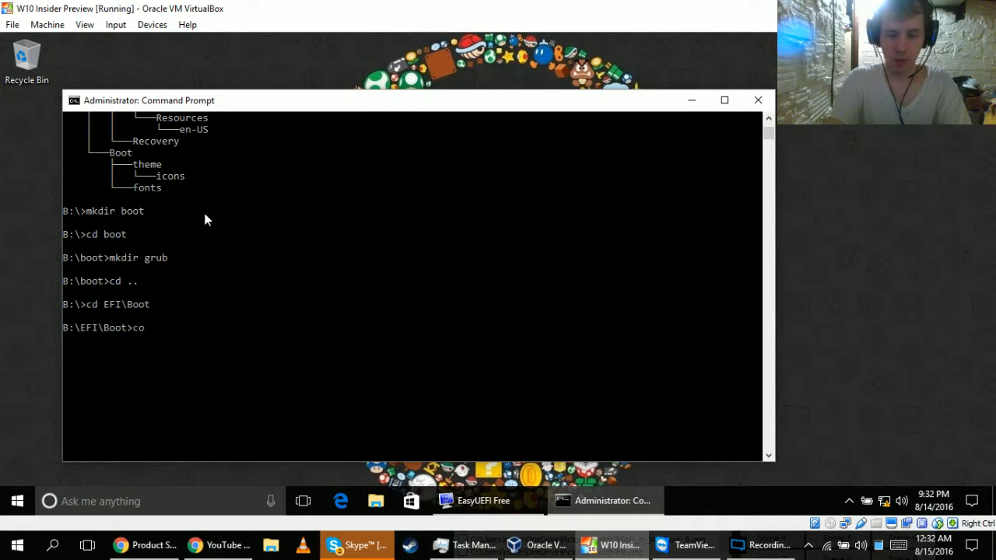
{"action": "type", "text": "py "}
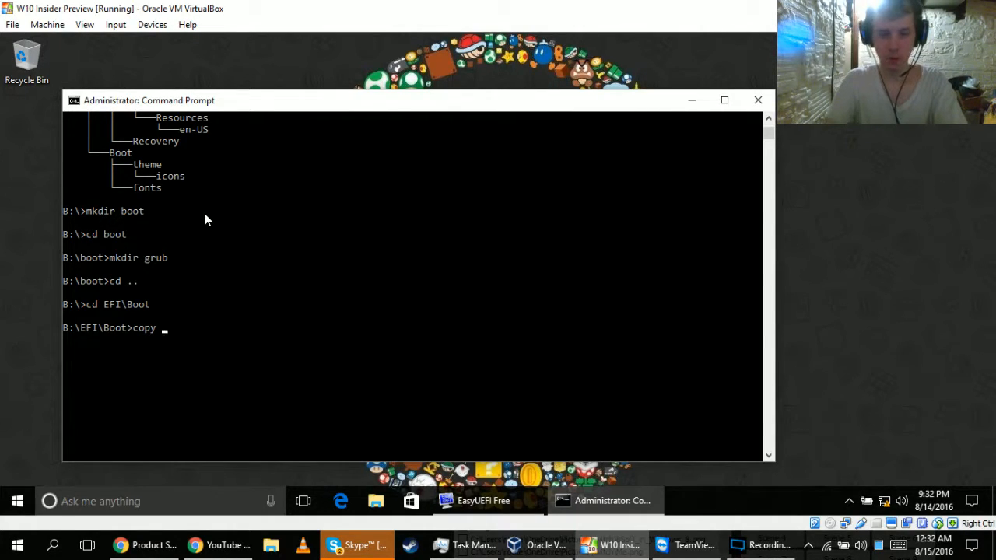
{"action": "type", "text": "gr"}
{"action": "key", "text": "Tab"}
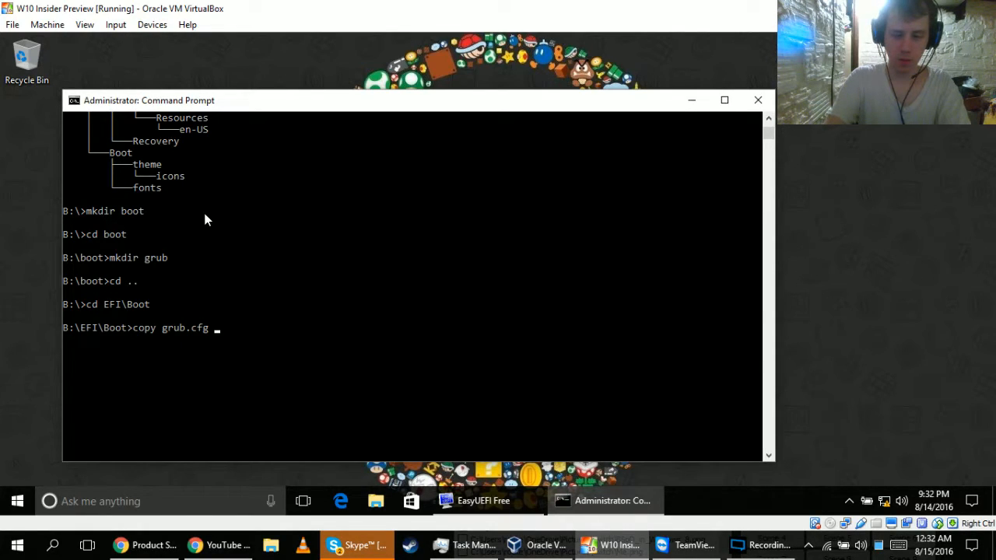
{"action": "type", "text": "..\\"}
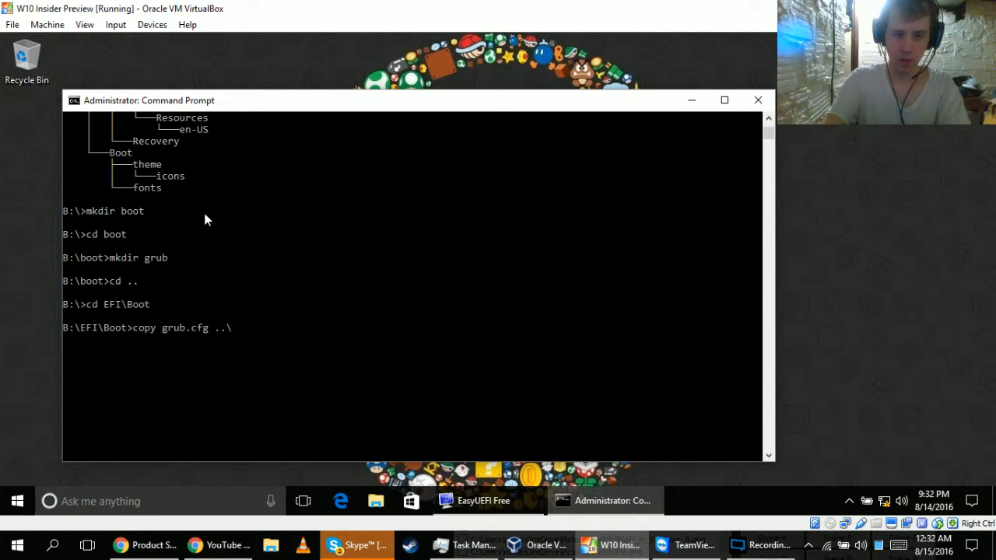
{"action": "key", "text": "Tab"}
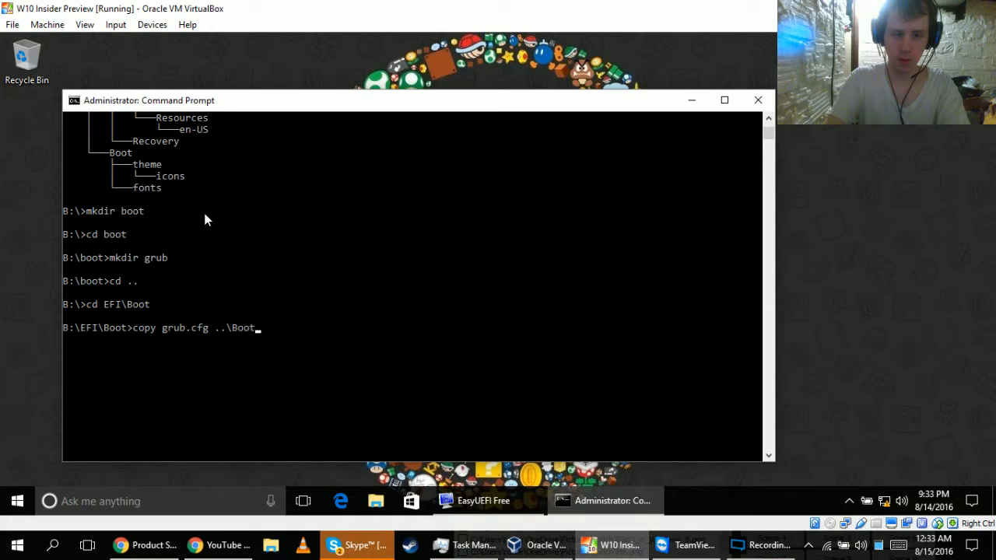
{"action": "key", "text": "Tab"}
{"action": "key", "text": "BackSpace"}
{"action": "key", "text": "BackSpace"}
{"action": "key", "text": "BackSpace"}
{"action": "key", "text": "BackSpace"}
{"action": "key", "text": "BackSpace"}
{"action": "key", "text": "BackSpace"}
{"action": "key", "text": "BackSpace"}
{"action": "key", "text": "BackSpace"}
{"action": "key", "text": "BackSpace"}
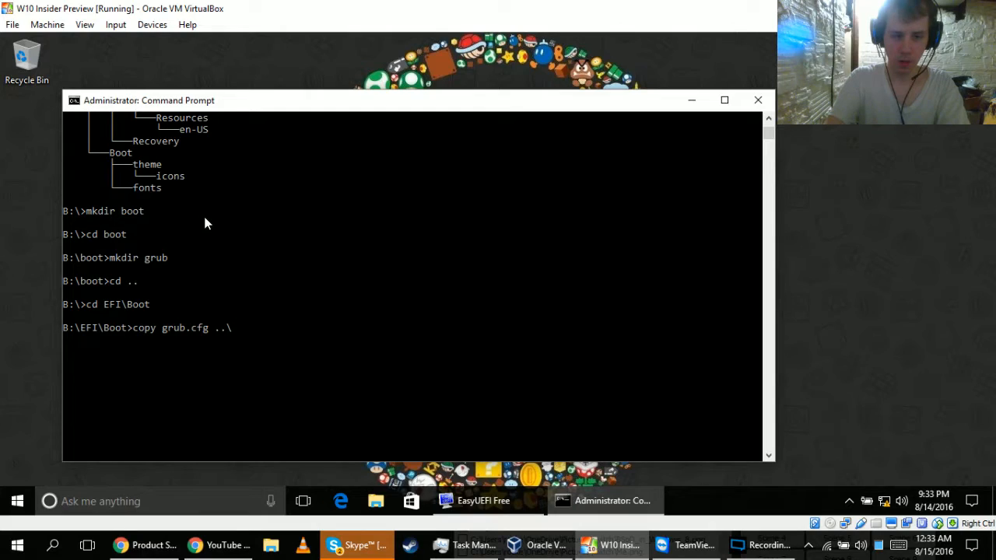
{"action": "type", "text": ".."}
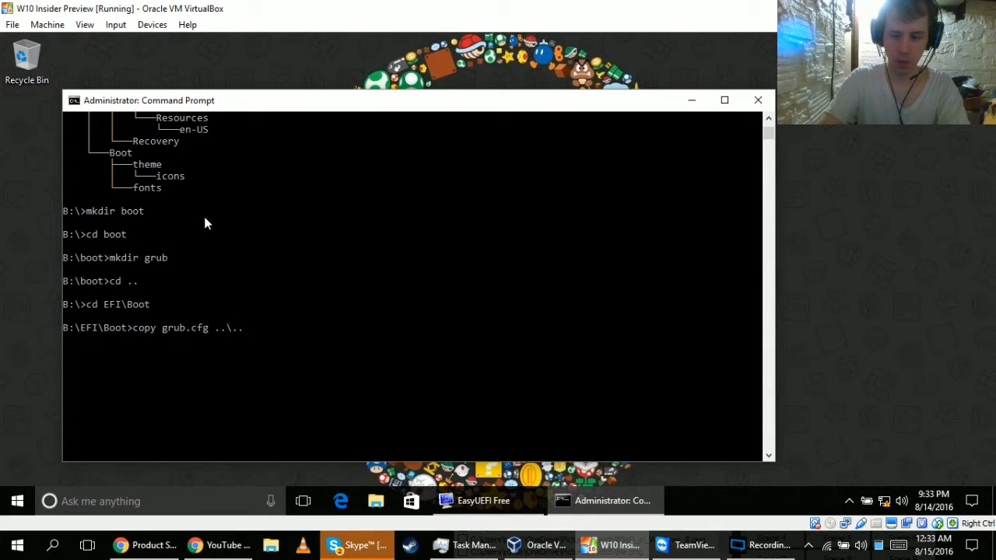
{"action": "type", "text": "\boot\\grub"}
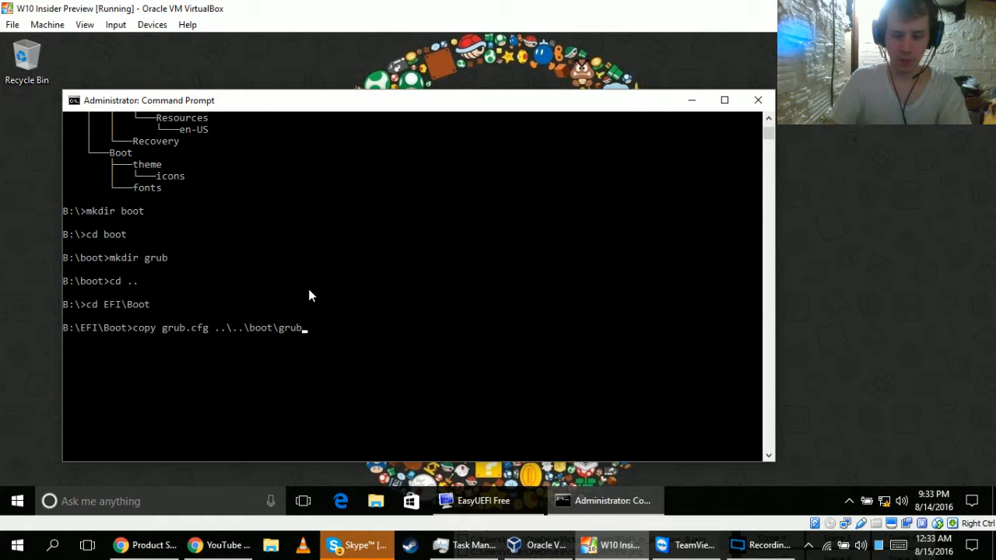
{"action": "type", "text": "\\"}
{"action": "type", "text": "grub."}
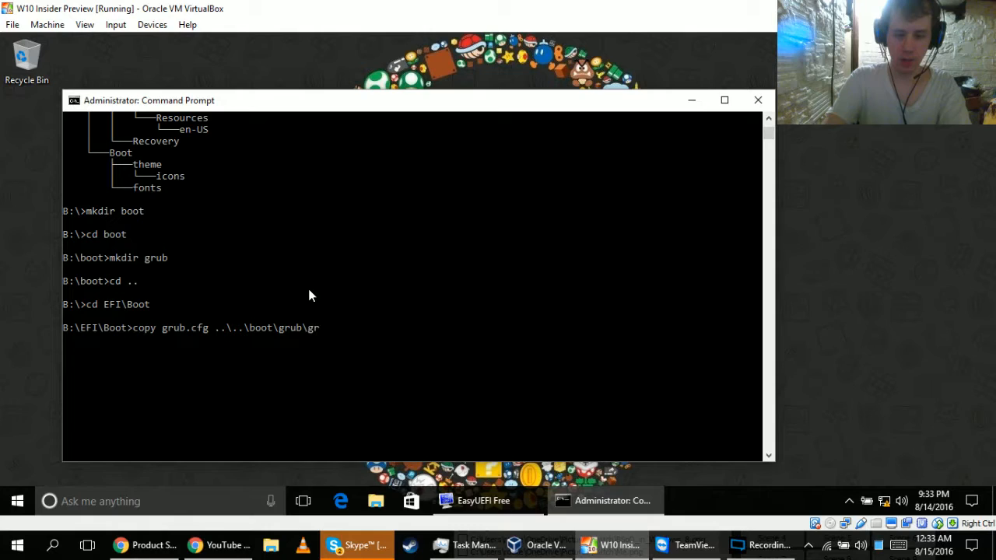
{"action": "type", "text": "cfg"}
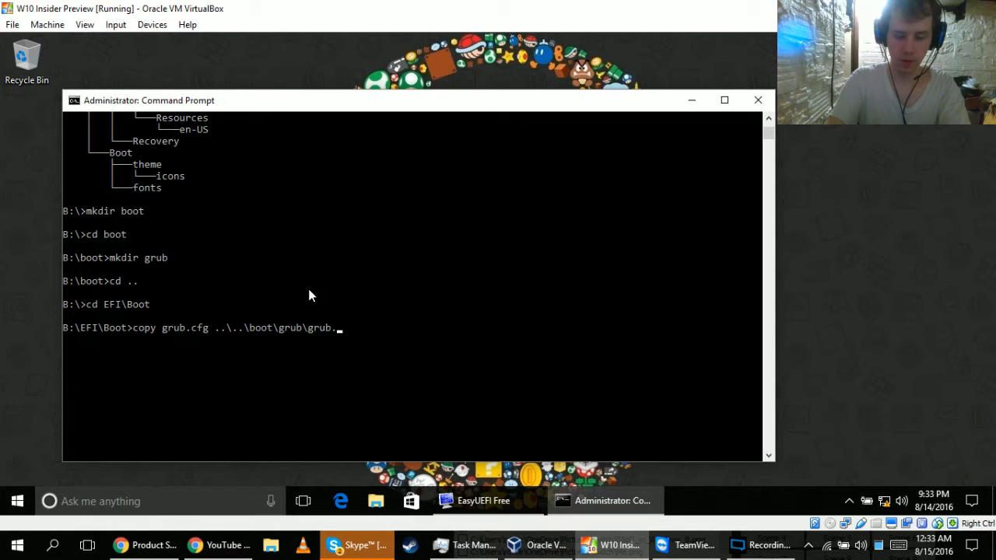
{"action": "key", "text": "BackSpace"}
{"action": "key", "text": "BackSpace"}
{"action": "key", "text": "BackSpace"}
{"action": "key", "text": "BackSpace"}
{"action": "key", "text": "BackSpace"}
{"action": "key", "text": "BackSpace"}
{"action": "key", "text": "BackSpace"}
{"action": "key", "text": "BackSpace"}
{"action": "key", "text": "BackSpace"}
{"action": "key", "text": "BackSpace"}
{"action": "key", "text": "BackSpace"}
{"action": "key", "text": "BackSpace"}
{"action": "key", "text": "BackSpace"}
{"action": "key", "text": "BackSpace"}
{"action": "key", "text": "BackSpace"}
{"action": "key", "text": "BackSpace"}
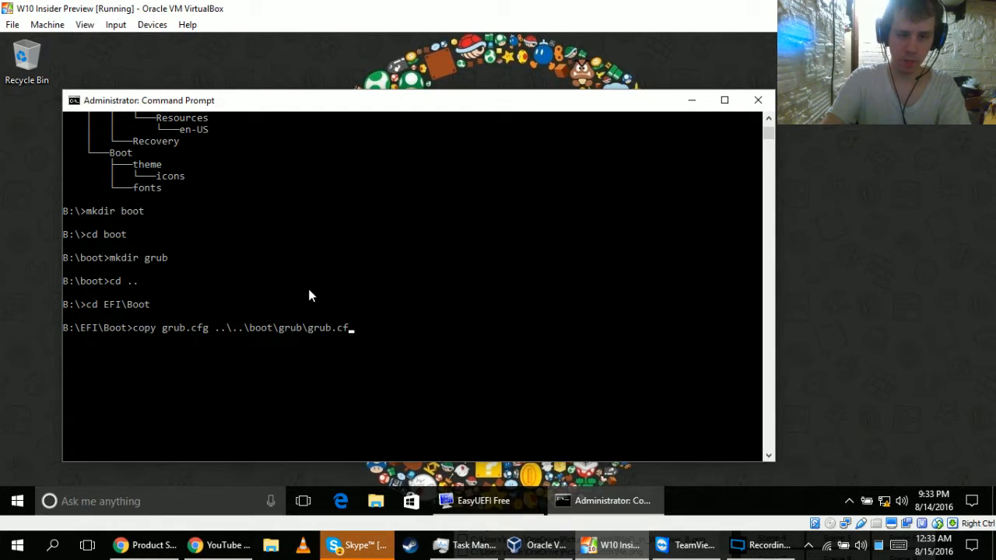
{"action": "key", "text": "BackSpace"}
{"action": "key", "text": "BackSpace"}
{"action": "key", "text": "BackSpace"}
{"action": "key", "text": "BackSpace"}
{"action": "key", "text": "BackSpace"}
{"action": "key", "text": "BackSpace"}
{"action": "key", "text": "BackSpace"}
{"action": "key", "text": "BackSpace"}
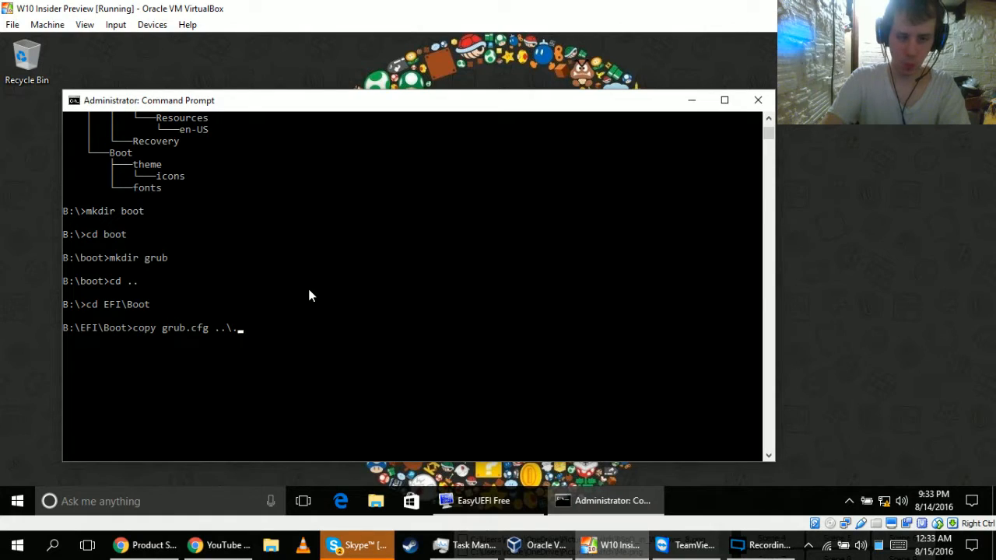
Complete the copy command with the destination B:\boot\grub\grub.cfg and run it.
{"action": "type", "text": "B:\\boot\\"}
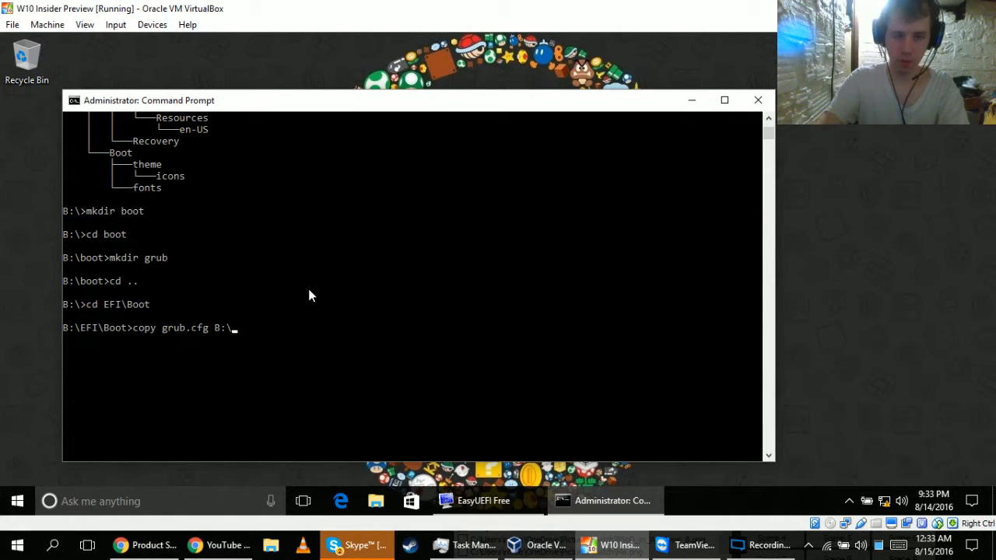
{"action": "type", "text": "g"}
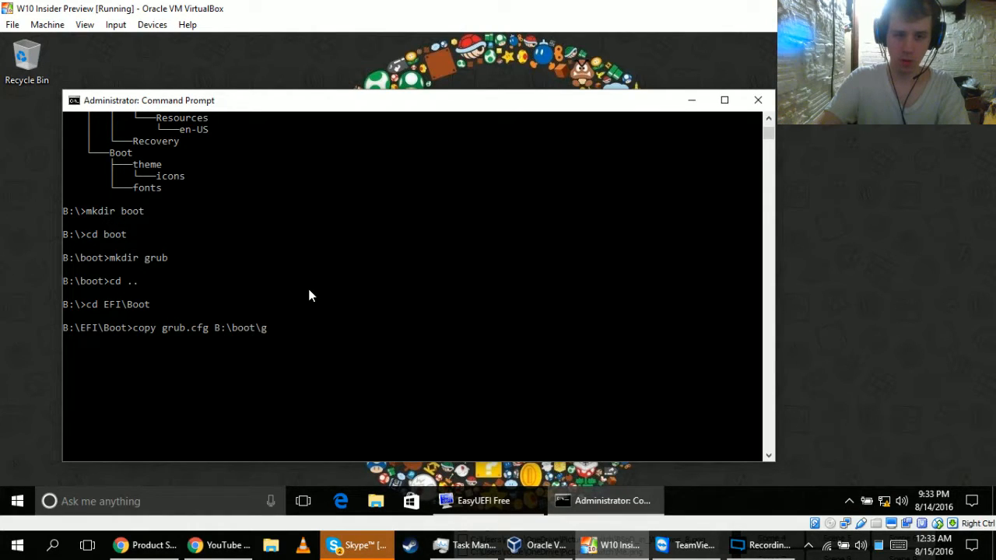
{"action": "type", "text": "rub\\grub.cfg"}
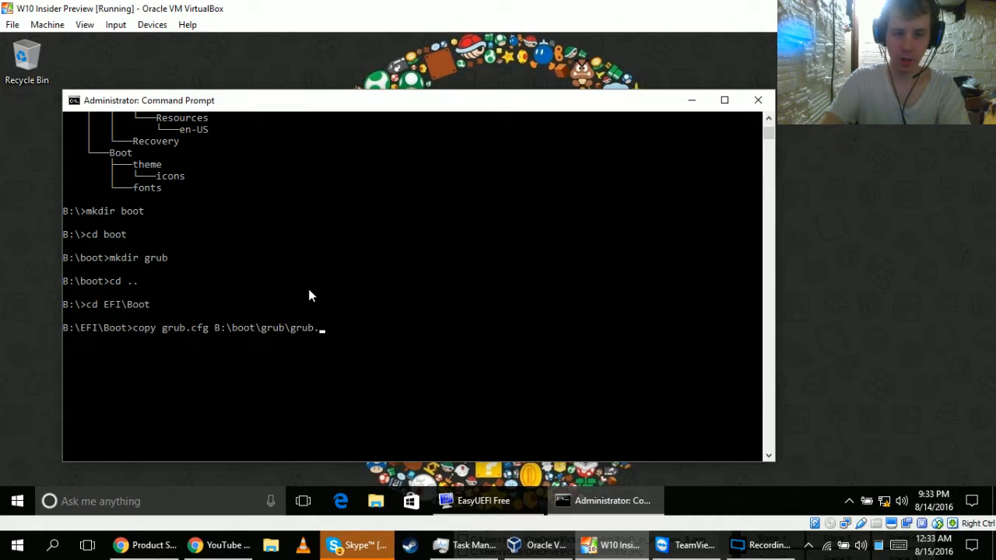
{"action": "key", "text": "Return"}
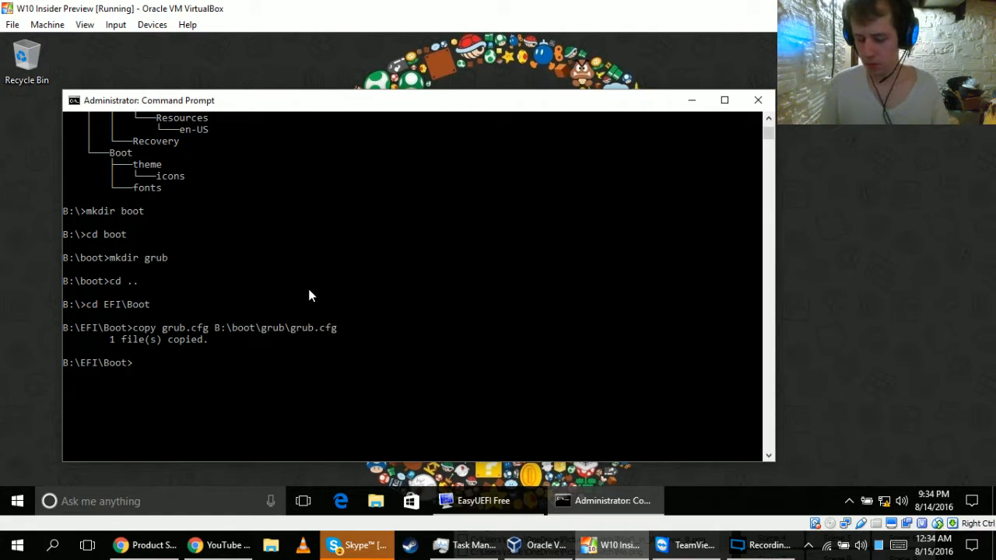
Change from EFI\Boot into the B:\boot\grub folder using a relative path.
{"action": "type", "text": "cd ..\\..\\"}
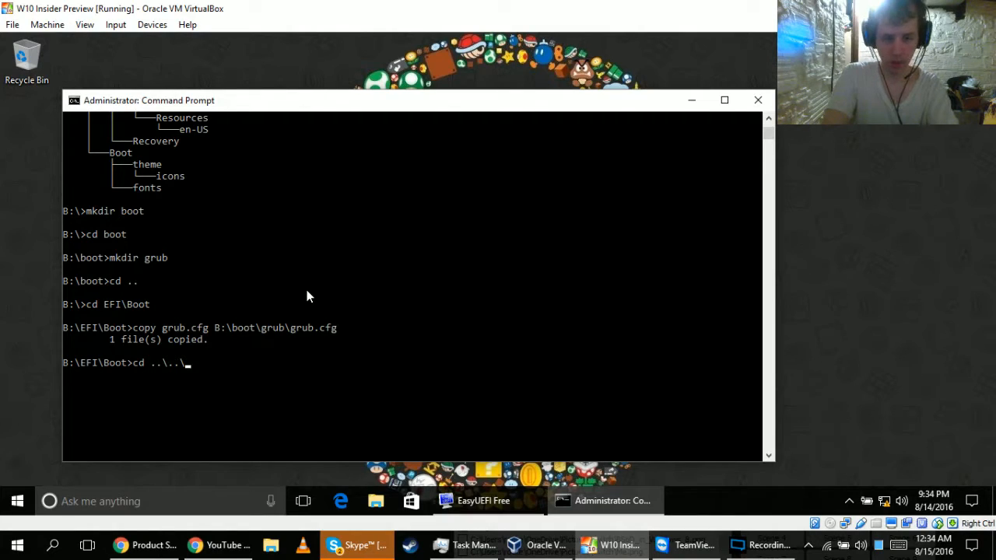
{"action": "type", "text": "g"}
{"action": "key", "text": "BackSpace"}
{"action": "type", "text": "b"}
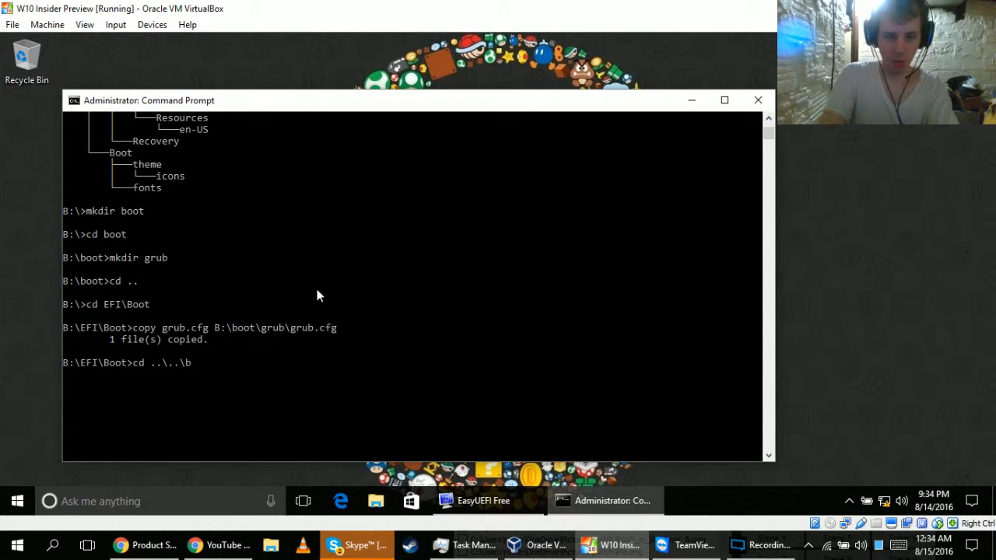
{"action": "type", "text": "oot"}
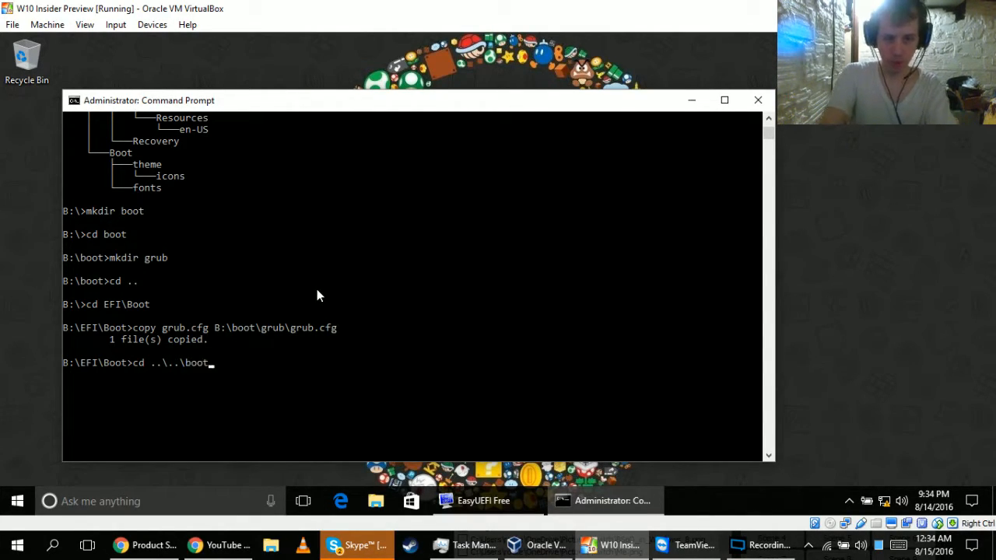
{"action": "type", "text": "\\g"}
{"action": "key", "text": "Tab"}
{"action": "key", "text": "Return"}
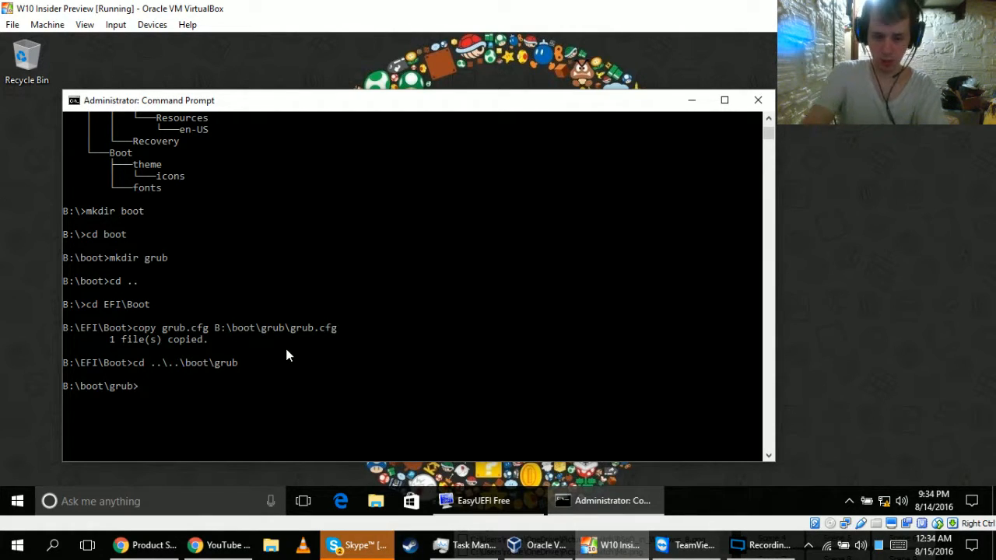
Open grub.cfg in Notepad++ from the command prompt by running "C:\Program Files\Notepad++\notepad++.exe" with the file name.
{"action": "type", "text": "C:\\"}
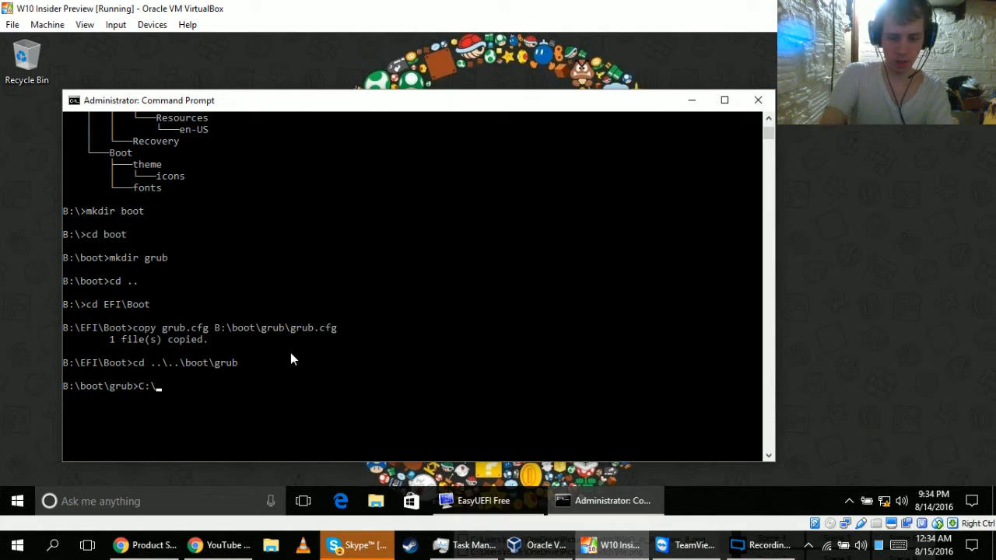
{"action": "key", "text": "Tab"}
{"action": "key", "text": "BackSpace"}
{"action": "key", "text": "BackSpace"}
{"action": "key", "text": "BackSpace"}
{"action": "key", "text": "BackSpace"}
{"action": "key", "text": "BackSpace"}
{"action": "key", "text": "BackSpace"}
{"action": "key", "text": "BackSpace"}
{"action": "key", "text": "BackSpace"}
{"action": "key", "text": "BackSpace"}
{"action": "key", "text": "BackSpace"}
{"action": "key", "text": "BackSpace"}
{"action": "type", "text": "e"}
{"action": "key", "text": "Tab"}
{"action": "key", "text": "BackSpace"}
{"action": "key", "text": "BackSpace"}
{"action": "key", "text": "BackSpace"}
{"action": "key", "text": "BackSpace"}
{"action": "key", "text": "BackSpace"}
{"action": "key", "text": "BackSpace"}
{"action": "key", "text": "BackSpace"}
{"action": "type", "text": "er"}
{"action": "key", "text": "Tab"}
{"action": "key", "text": "BackSpace"}
{"action": "key", "text": "BackSpace"}
{"action": "key", "text": "BackSpace"}
{"action": "key", "text": "BackSpace"}
{"action": "key", "text": "BackSpace"}
{"action": "key", "text": "BackSpace"}
{"action": "key", "text": "BackSpace"}
{"action": "type", "text": "ro"}
{"action": "key", "text": "Tab"}
{"action": "type", "text": "\\"}
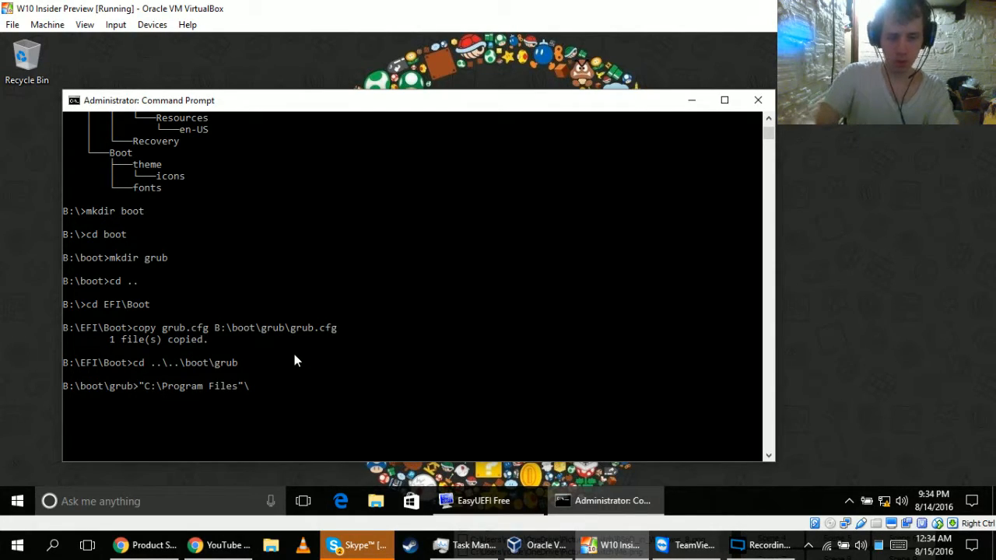
{"action": "type", "text": "n"}
{"action": "key", "text": "Tab"}
{"action": "type", "text": "\\n"}
{"action": "key", "text": "Tab"}
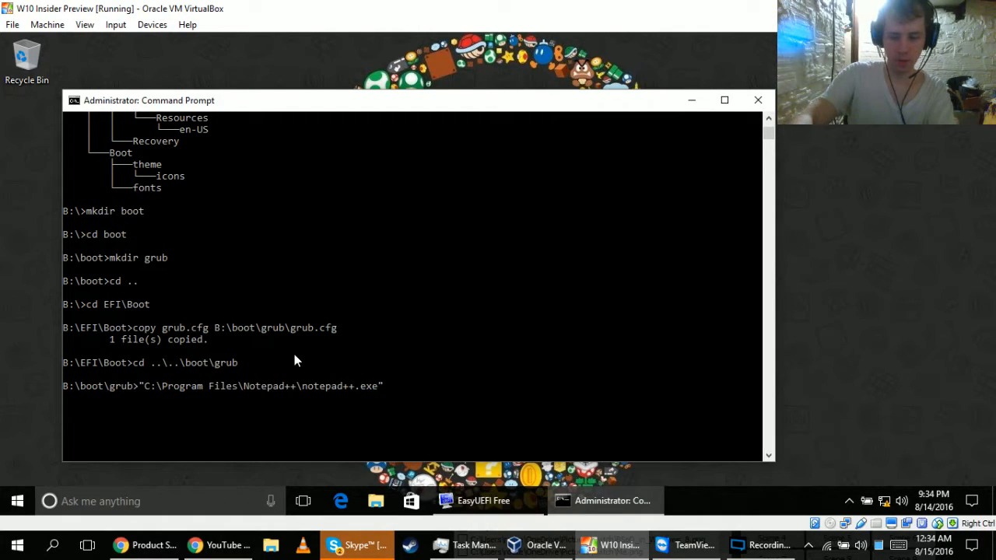
{"action": "type", "text": "grub"}
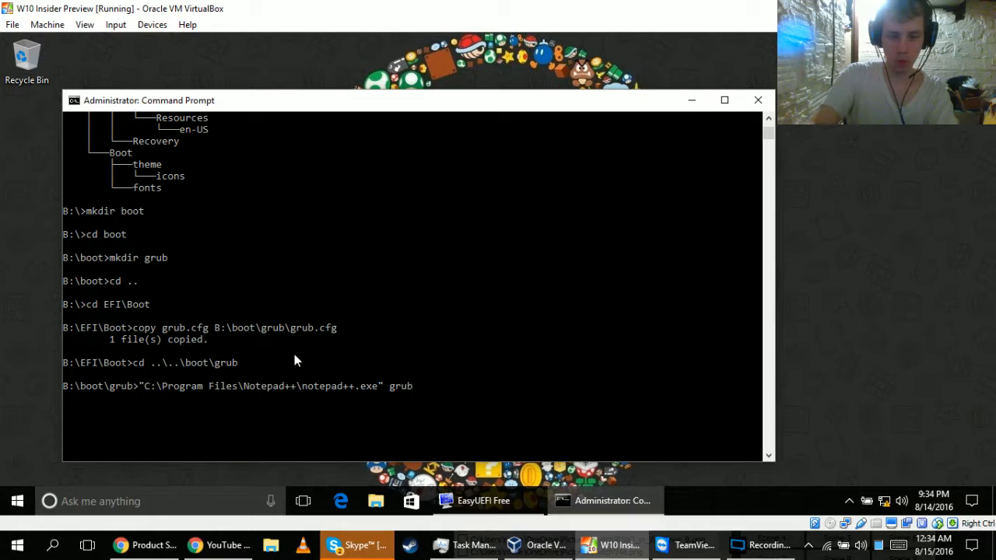
{"action": "type", "text": ".cfg"}
{"action": "key", "text": "Return"}
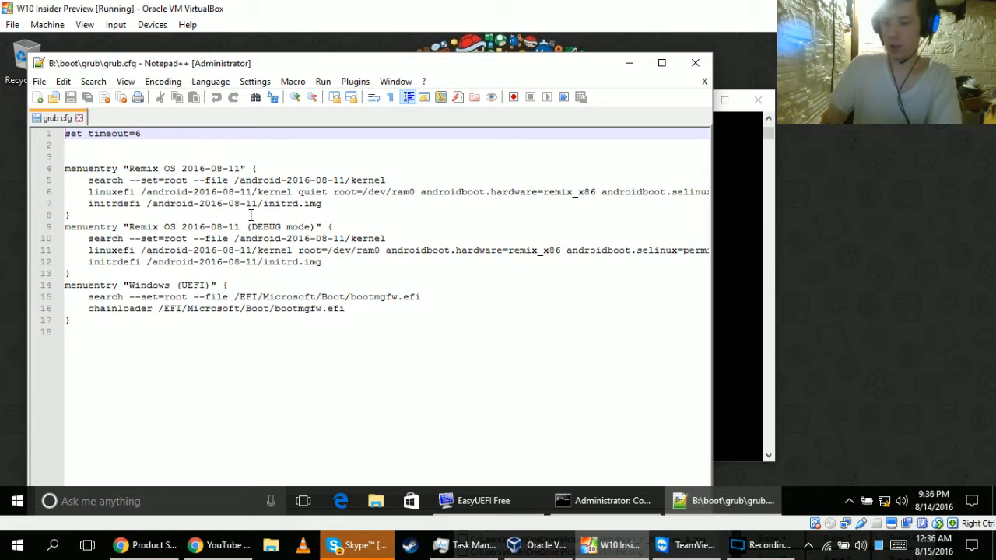
Rename the Windows menu entry in grub.cfg to "Windows 10(UEFI)" and save the file.
{"action": "key", "text": "Down"}
{"action": "key", "text": "Down"}
{"action": "key", "text": "Down"}
{"action": "key", "text": "Down"}
{"action": "key", "text": "Down"}
{"action": "key", "text": "Down"}
{"action": "key", "text": "Down"}
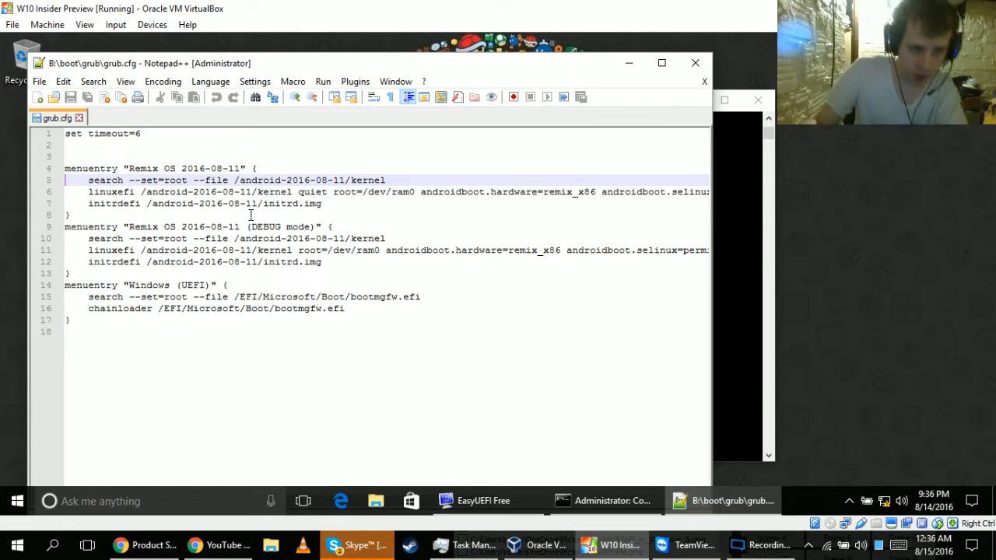
{"action": "key", "text": "Down"}
{"action": "key", "text": "Down"}
{"action": "key", "text": "Down"}
{"action": "key", "text": "Down"}
{"action": "key", "text": "Down"}
{"action": "key", "text": "Down"}
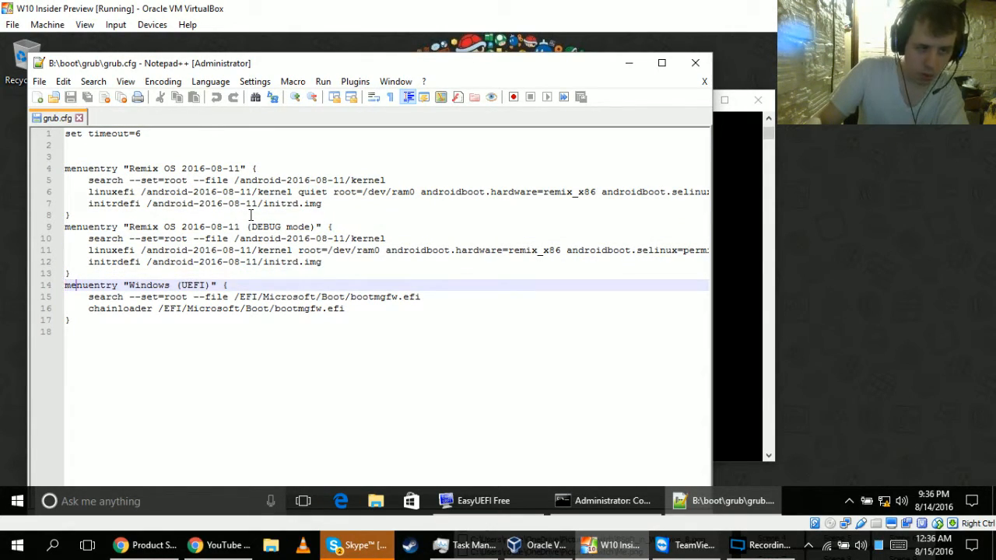
{"action": "key", "text": "Right"}
{"action": "key", "text": "Right"}
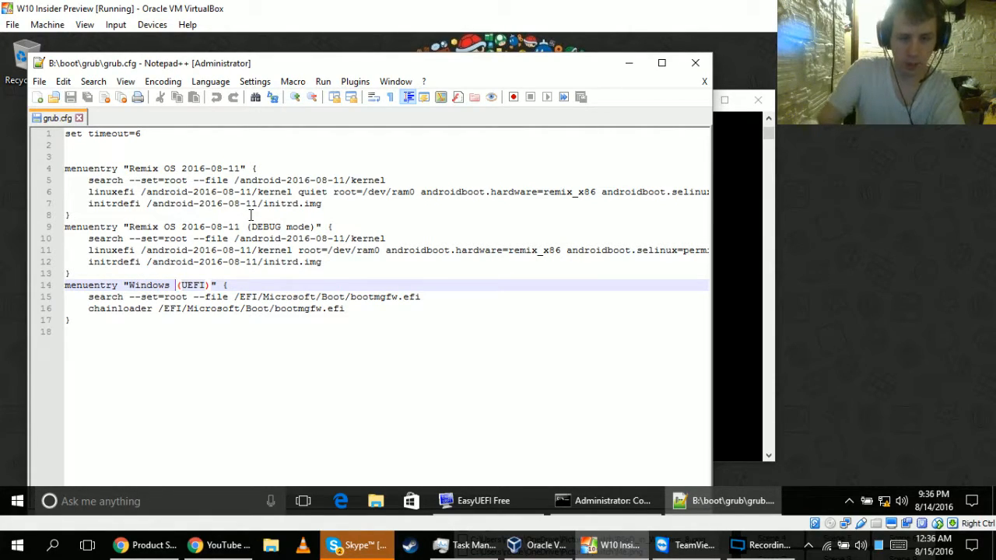
{"action": "type", "text": "10"}
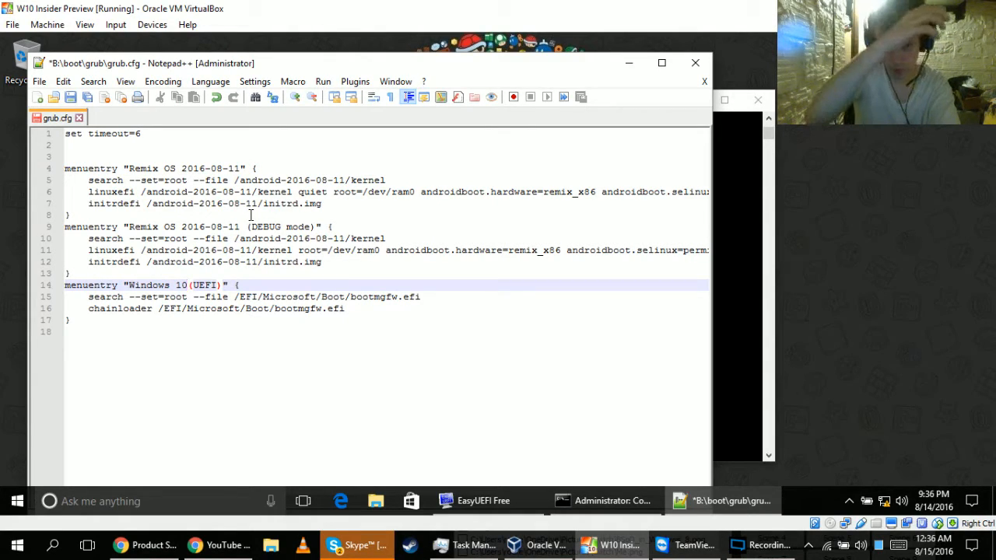
{"action": "key", "text": "ctrl+s"}
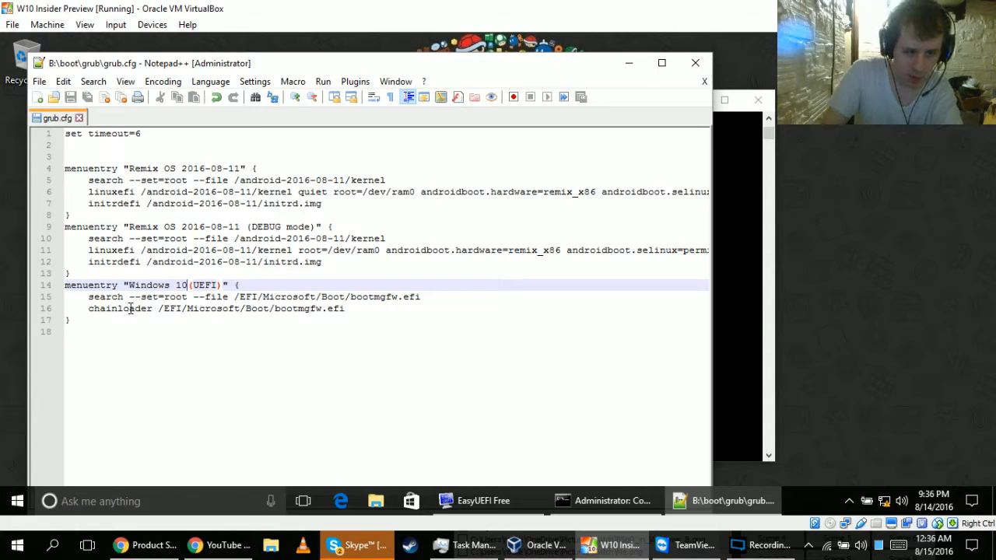
In the standard Remix OS 2016-08-11 entry, change linuxefi to linux and initrdefi to initrd.
{"action": "left_click", "coordinate": [144, 262]}
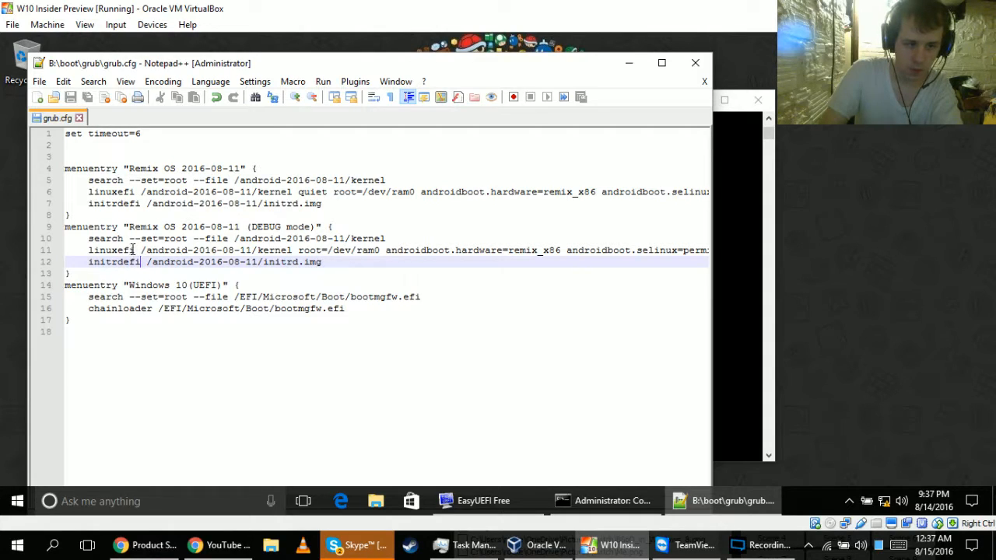
{"action": "left_click", "coordinate": [134, 192]}
{"action": "key", "text": "BackSpace"}
{"action": "key", "text": "BackSpace"}
{"action": "key", "text": "BackSpace"}
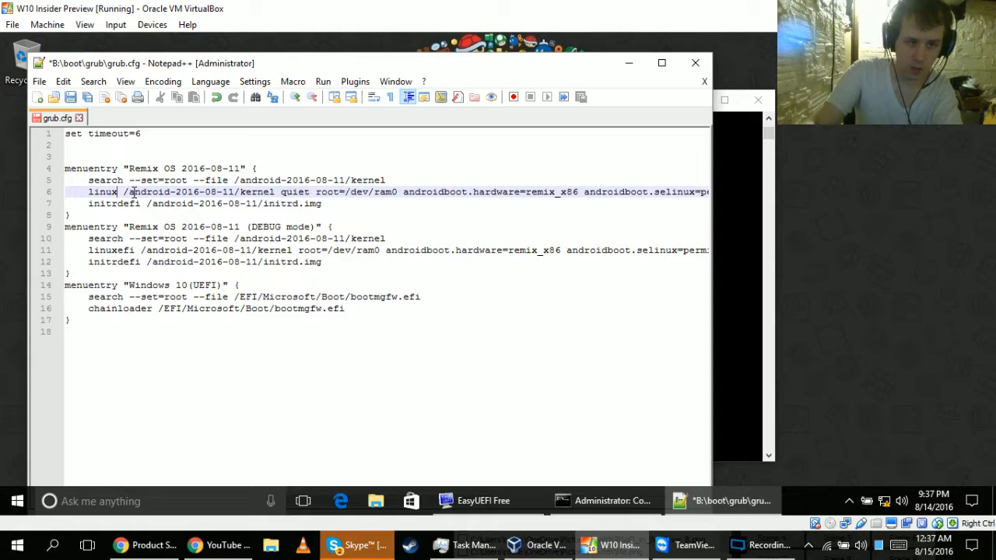
{"action": "key", "text": "Down"}
{"action": "key", "text": "BackSpace"}
{"action": "key", "text": "BackSpace"}
{"action": "key", "text": "BackSpace"}
In the Remix OS DEBUG mode entry, change linuxefi to linux and initrdefi to initrd, and save grub.cfg.
{"action": "left_click", "coordinate": [136, 249]}
{"action": "key", "text": "BackSpace"}
{"action": "key", "text": "BackSpace"}
{"action": "key", "text": "BackSpace"}
{"action": "key", "text": "Down"}
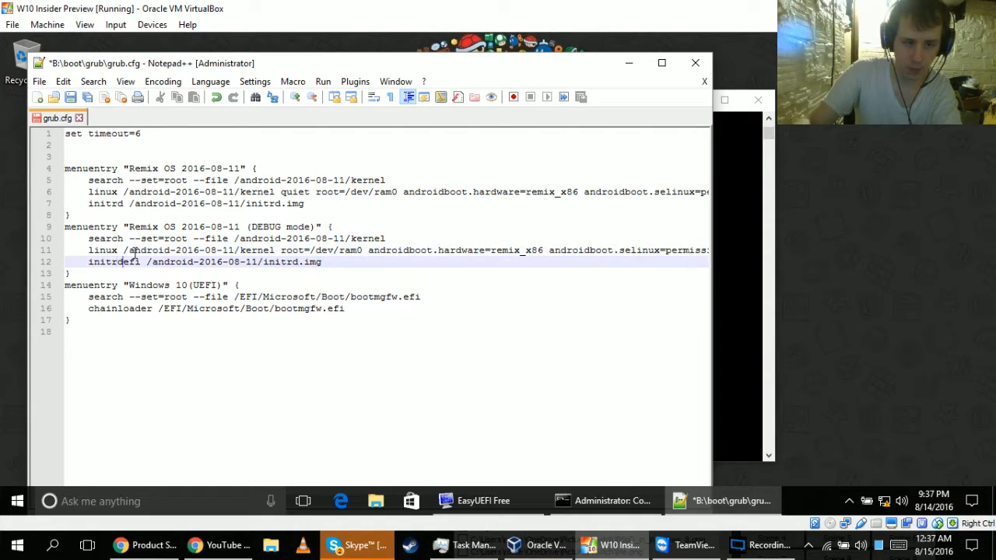
{"action": "key", "text": "BackSpace"}
{"action": "key", "text": "BackSpace"}
{"action": "key", "text": "BackSpace"}
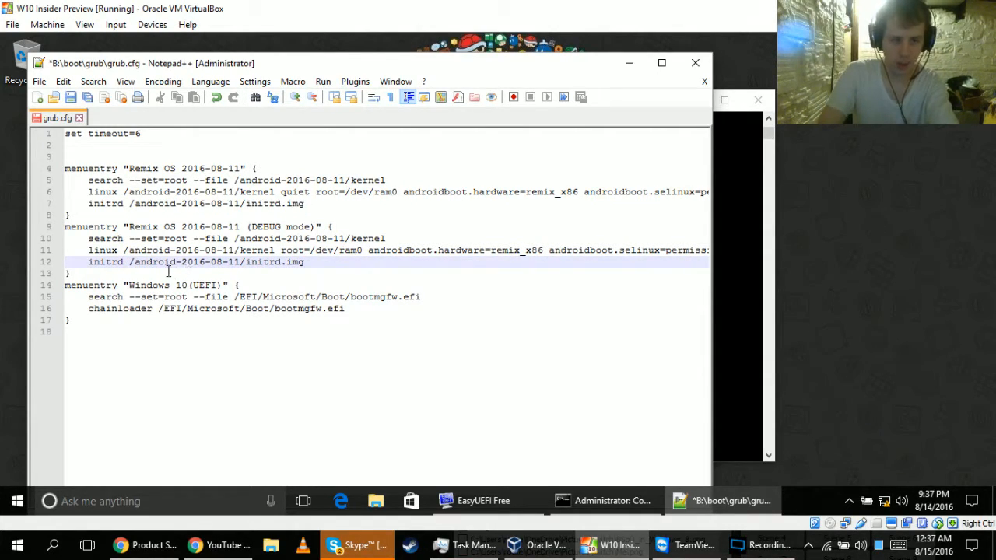
{"action": "key", "text": "ctrl+s"}
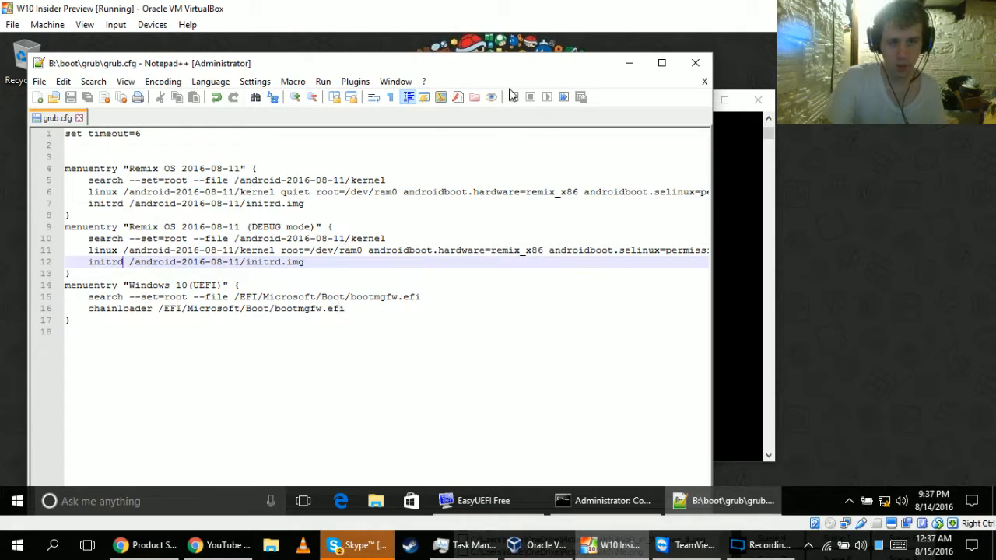
Close the text editor and the command prompt, and restart Windows in the virtual machine.
{"action": "left_click", "coordinate": [695, 63]}
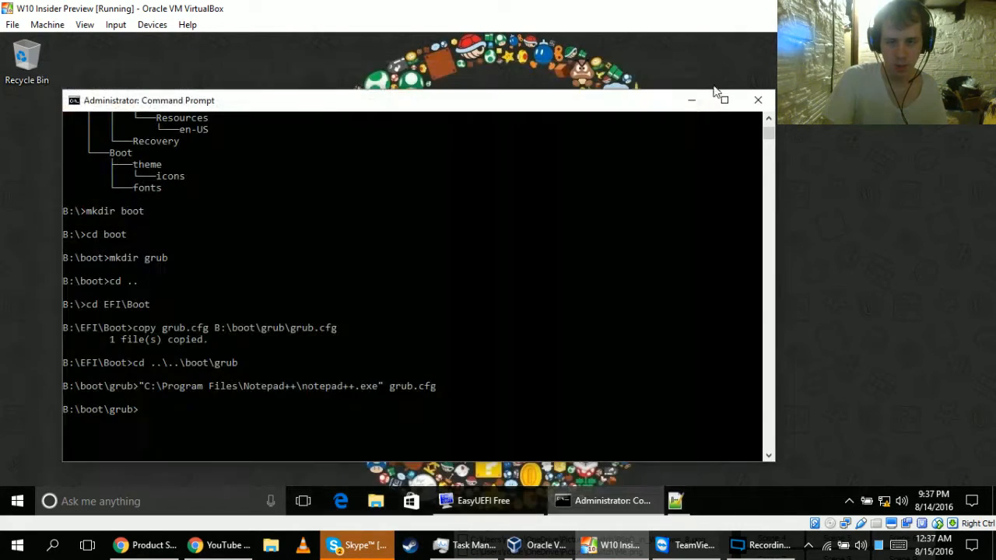
{"action": "left_click", "coordinate": [757, 100]}
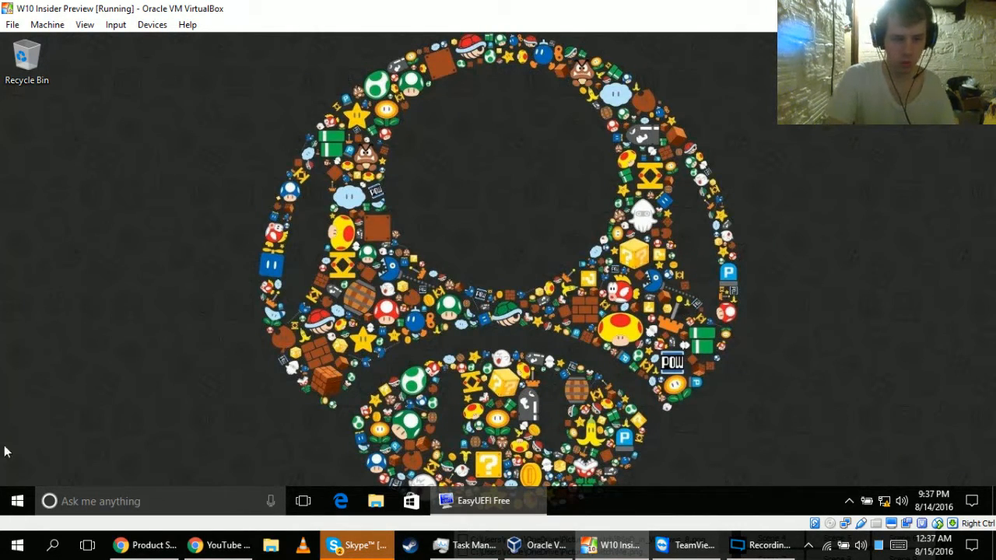
{"action": "left_click", "coordinate": [10, 506]}
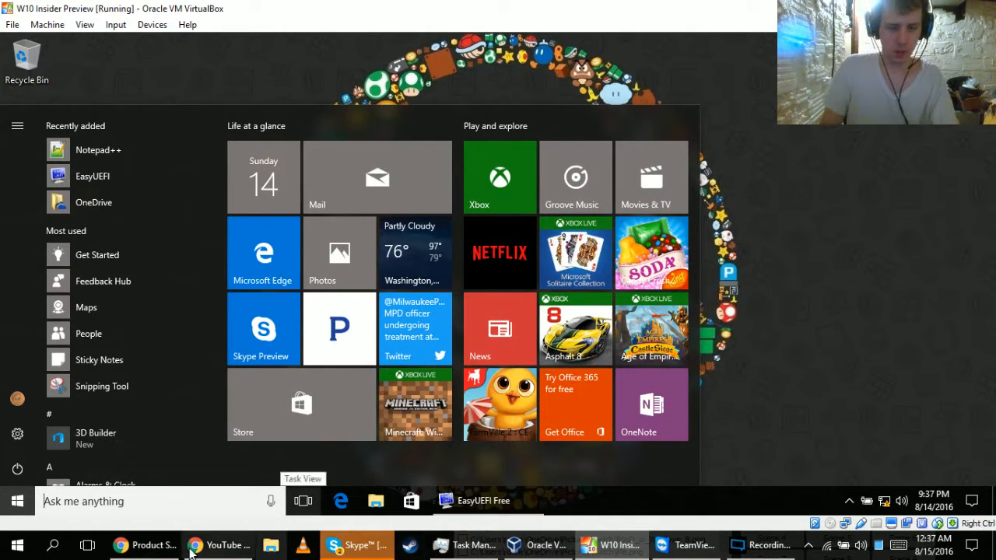
{"action": "left_click", "coordinate": [17, 471]}
{"action": "left_click", "coordinate": [24, 431]}
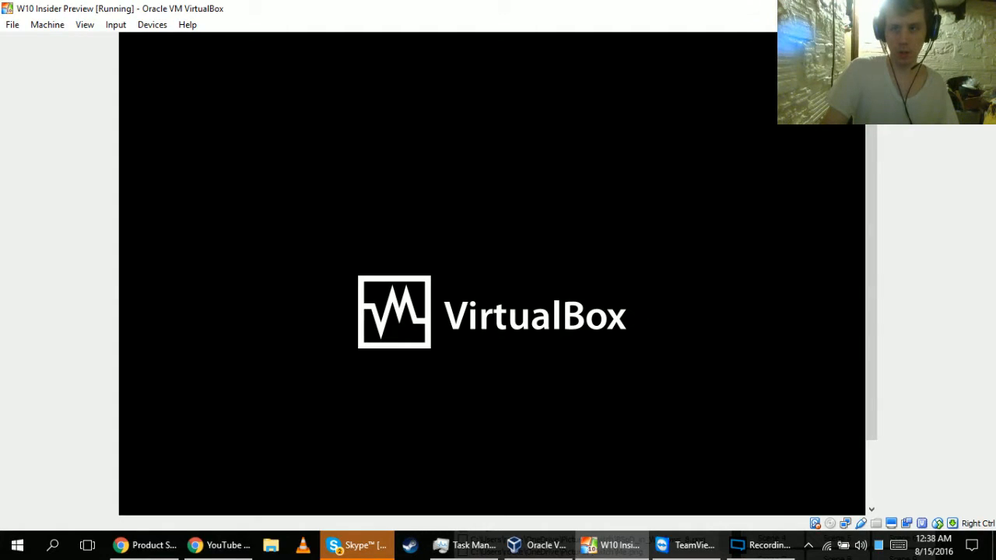
Minimize the virtual machine window, reposition the recording program's window, and switch its output to Scene 3.
{"action": "left_click", "coordinate": [912, 8]}
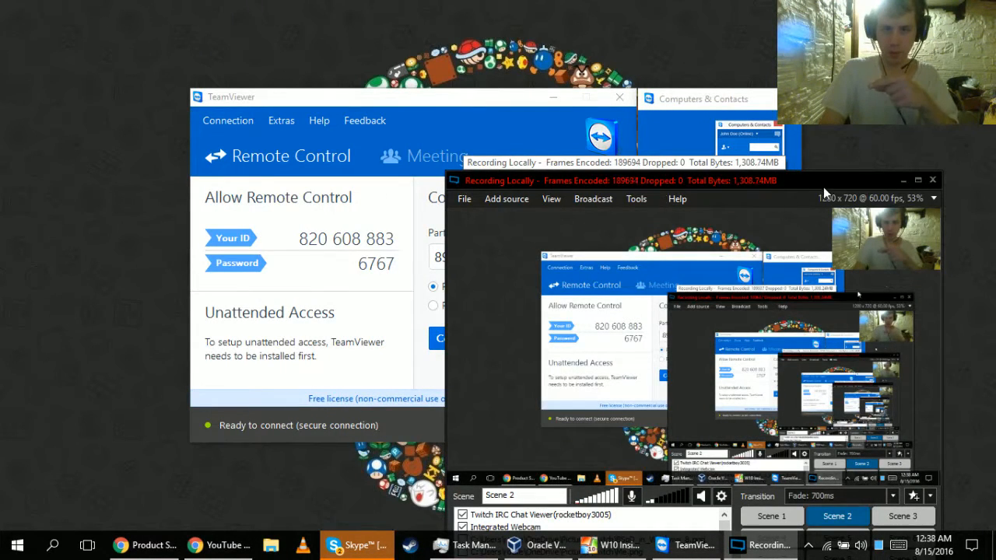
{"action": "left_click_drag", "start_coordinate": [823, 189], "coordinate": [876, 518]}
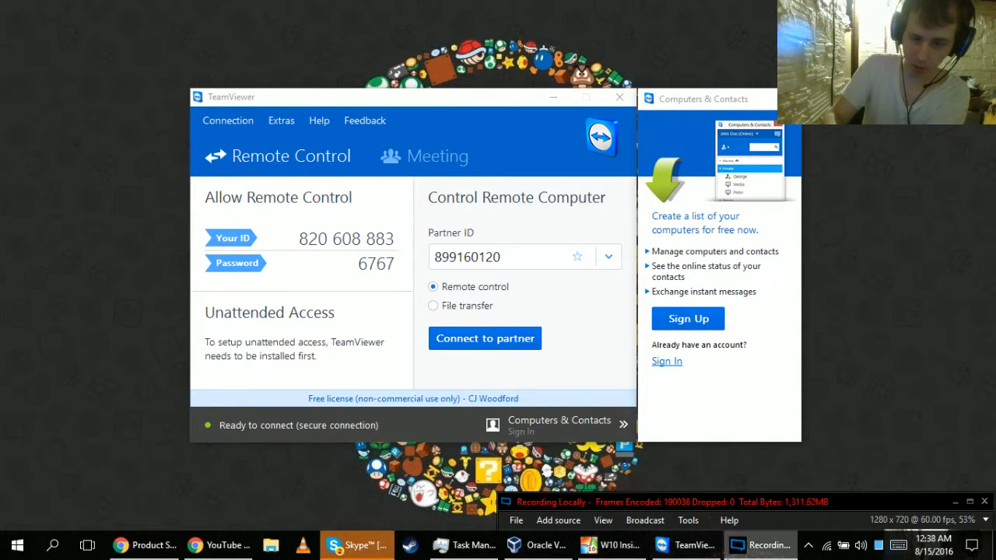
{"action": "left_click_drag", "start_coordinate": [756, 505], "coordinate": [678, 372]}
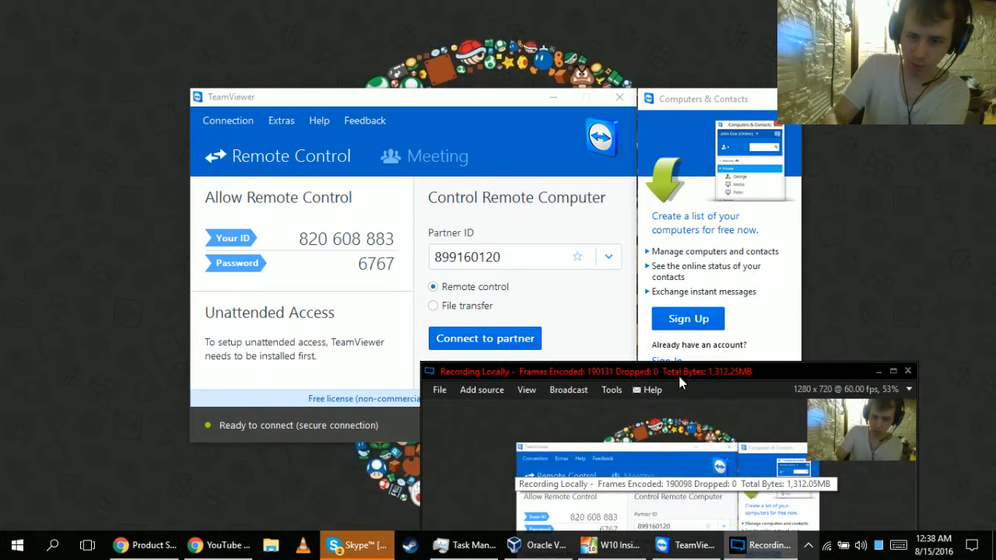
{"action": "left_click_drag", "start_coordinate": [763, 369], "coordinate": [752, 188]}
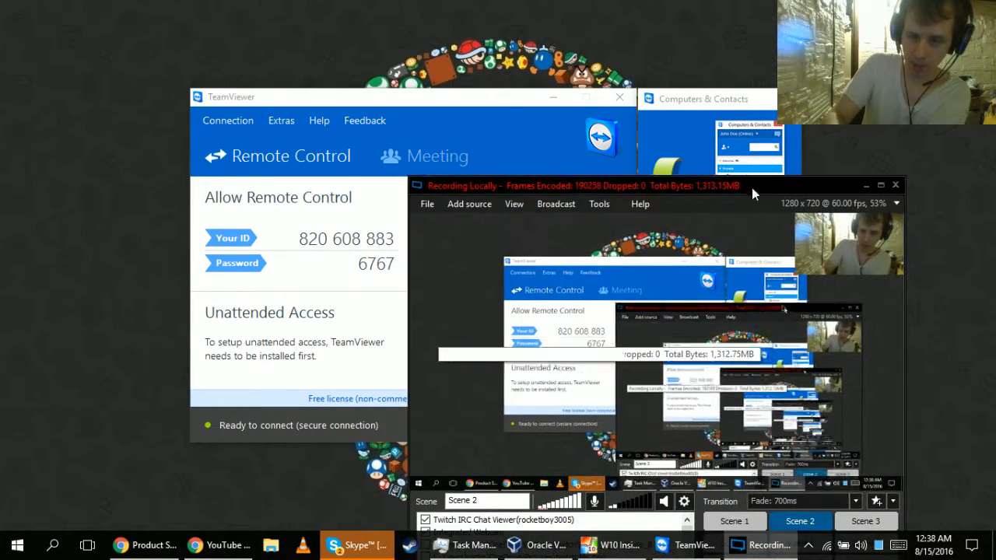
{"action": "left_click", "coordinate": [865, 521]}
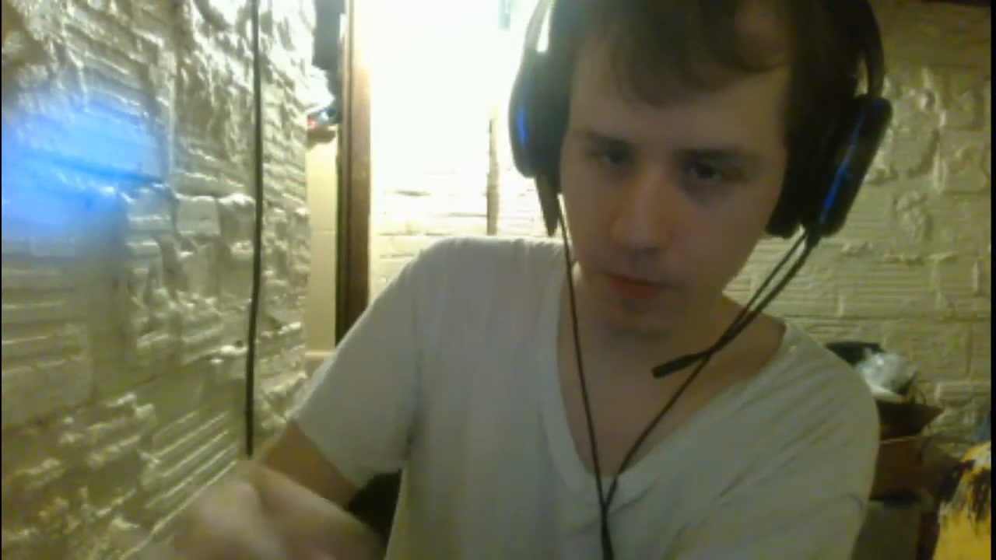